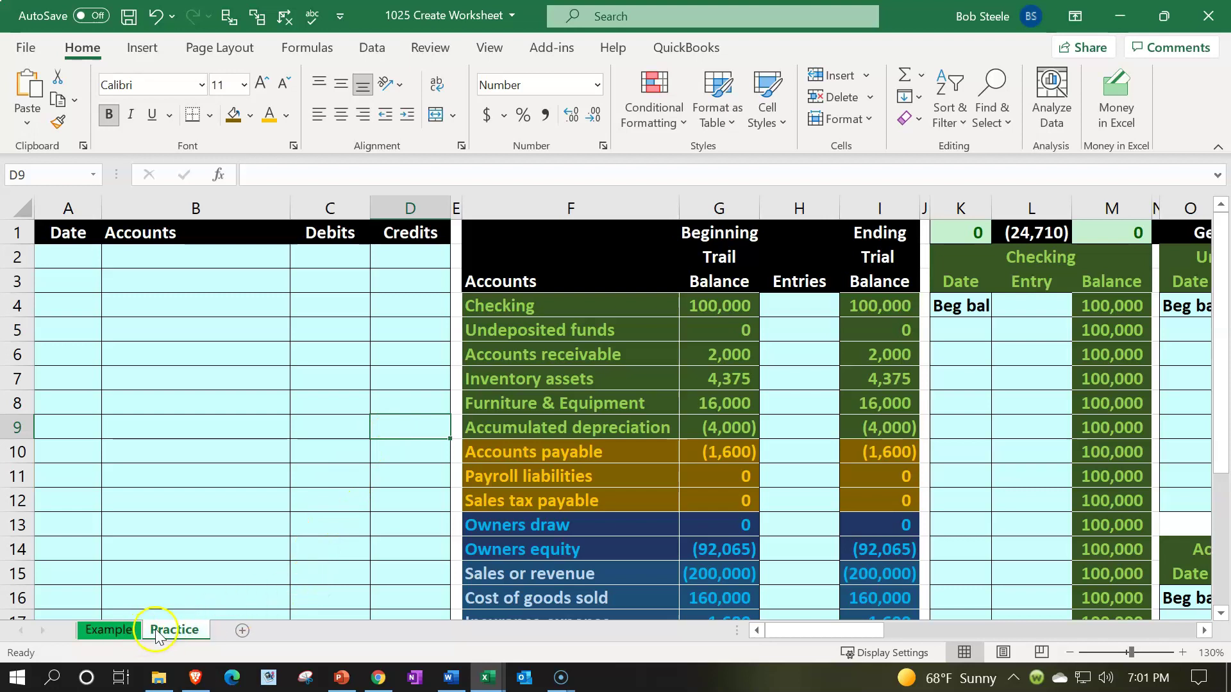
Switch to the Example sheet and return to the first column of its journal entry area
{"action": "left_click", "coordinate": [119, 630]}
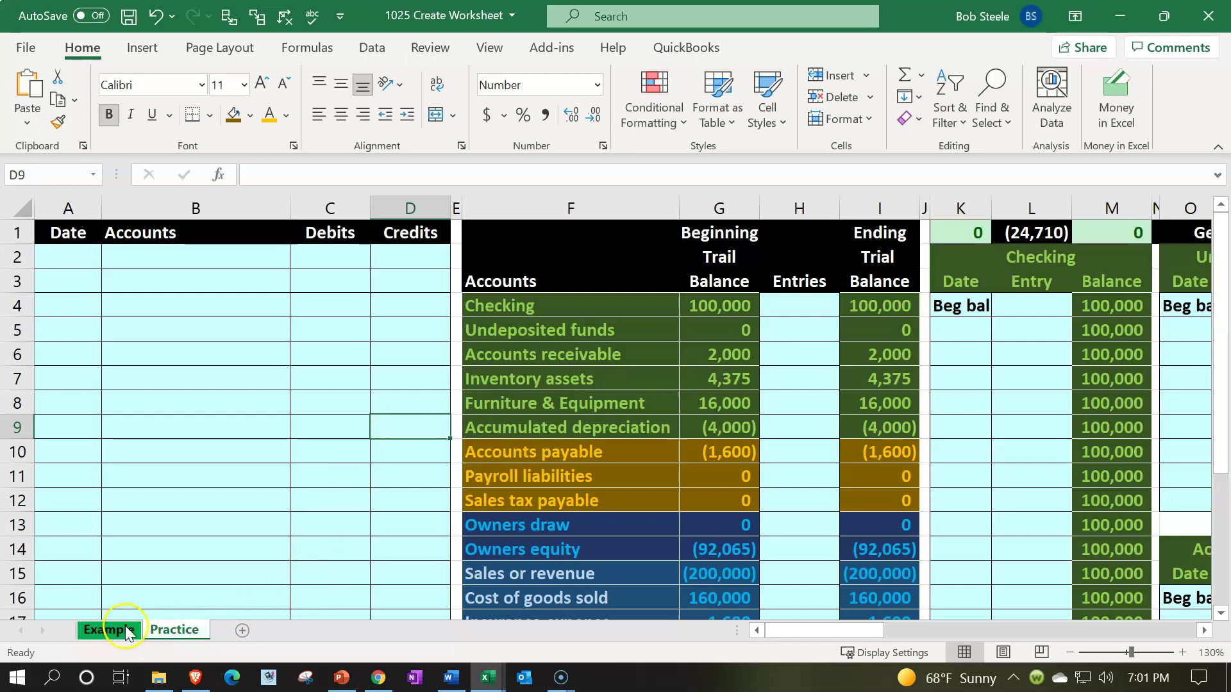
{"action": "left_click", "coordinate": [221, 393]}
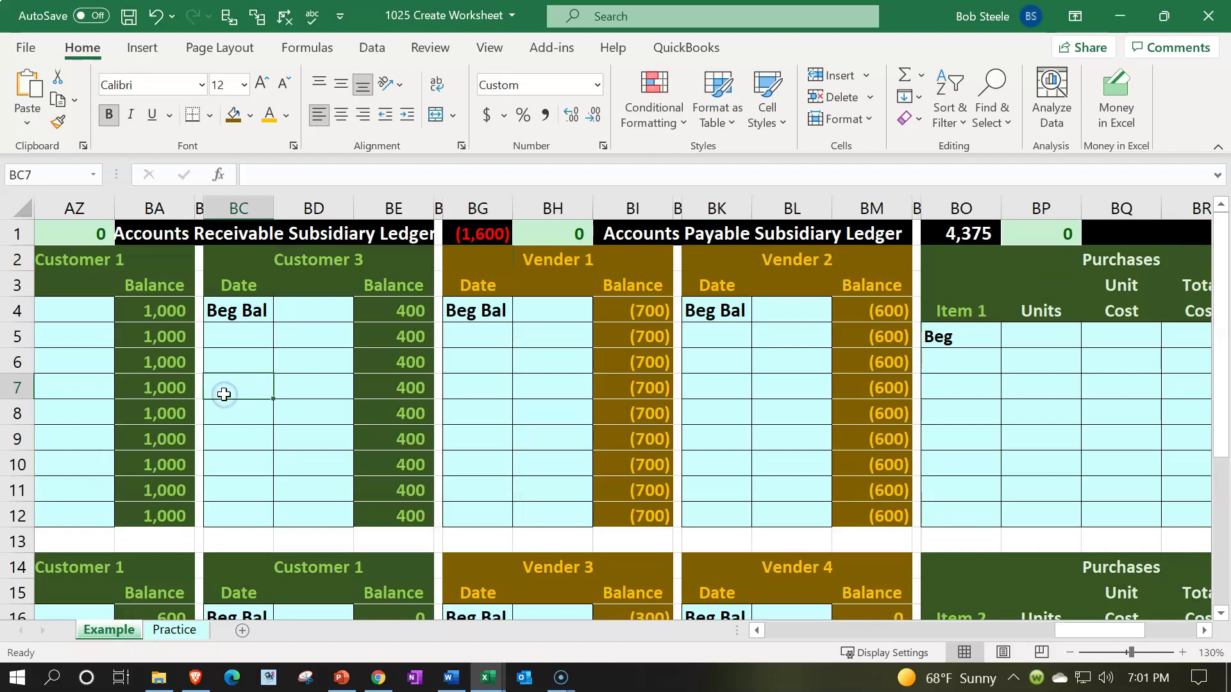
{"action": "key", "text": "Left"}
{"action": "key", "text": "Left"}
{"action": "key", "text": "Left"}
{"action": "key", "text": "Left"}
{"action": "key", "text": "Left"}
{"action": "key", "text": "Left"}
{"action": "key", "text": "Left"}
{"action": "key", "text": "Left"}
{"action": "key", "text": "Left"}
{"action": "key", "text": "Left"}
{"action": "key", "text": "Left"}
{"action": "key", "text": "Left"}
{"action": "key", "text": "Left"}
{"action": "key", "text": "Left"}
{"action": "key", "text": "Left"}
{"action": "key", "text": "Left"}
{"action": "key", "text": "Left"}
{"action": "key", "text": "Left"}
{"action": "key", "text": "Left"}
{"action": "key", "text": "Left"}
{"action": "key", "text": "Left"}
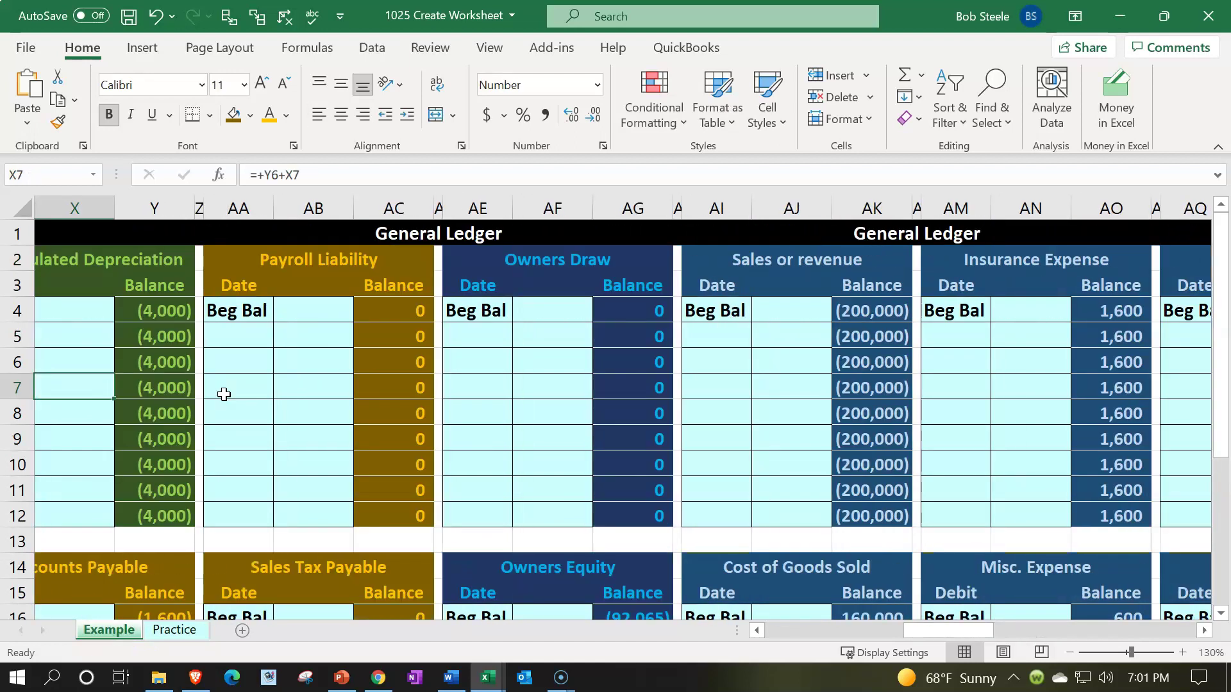
{"action": "key", "text": "Home"}
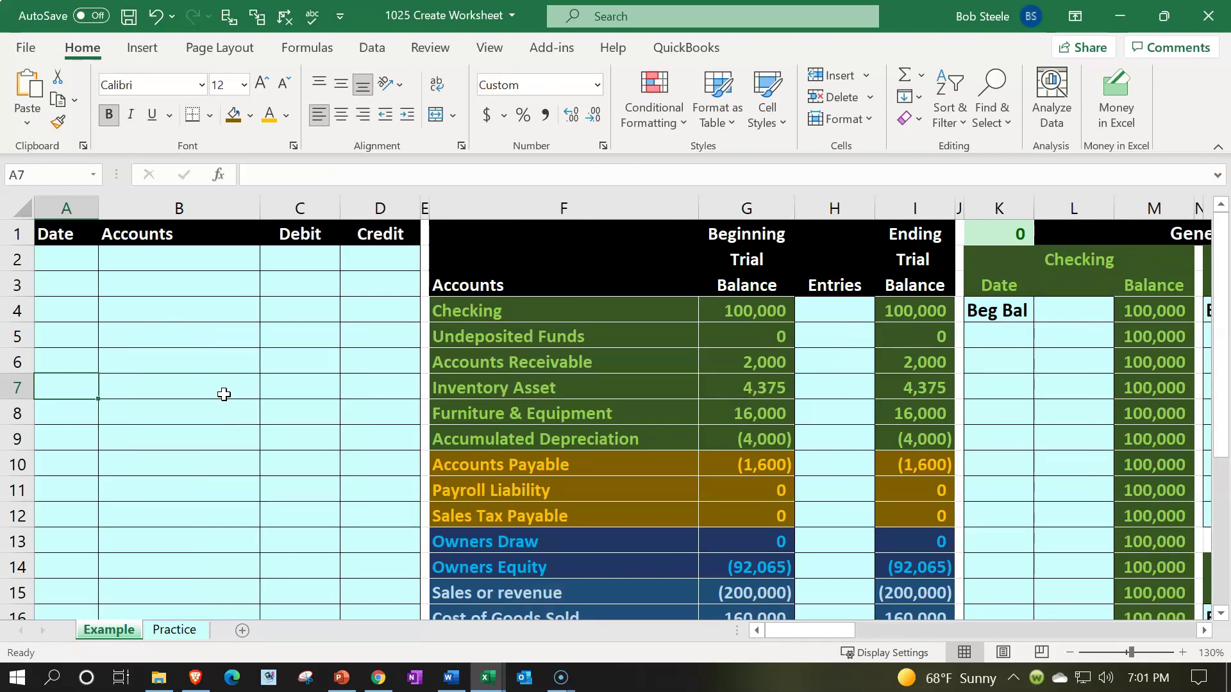
Examine the Example sheet's layout from the journal columns across the trial balance to the first general ledger accounts
{"action": "key", "text": "Right"}
{"action": "key", "text": "Right"}
{"action": "key", "text": "Right"}
{"action": "key", "text": "Right"}
{"action": "key", "text": "Right"}
{"action": "key", "text": "Right"}
{"action": "key", "text": "Right"}
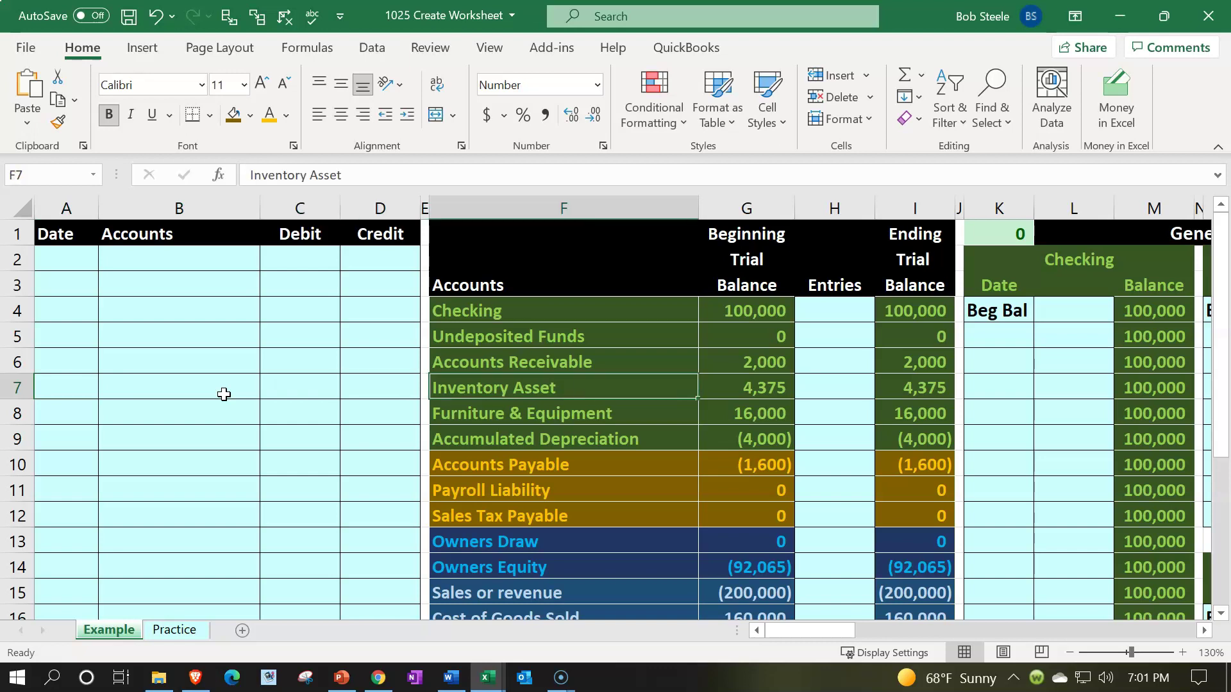
{"action": "key", "text": "Right"}
{"action": "key", "text": "Right"}
{"action": "key", "text": "Right"}
{"action": "key", "text": "Right"}
{"action": "key", "text": "Right"}
{"action": "key", "text": "Right"}
{"action": "key", "text": "Right"}
{"action": "key", "text": "Right"}
{"action": "key", "text": "Right"}
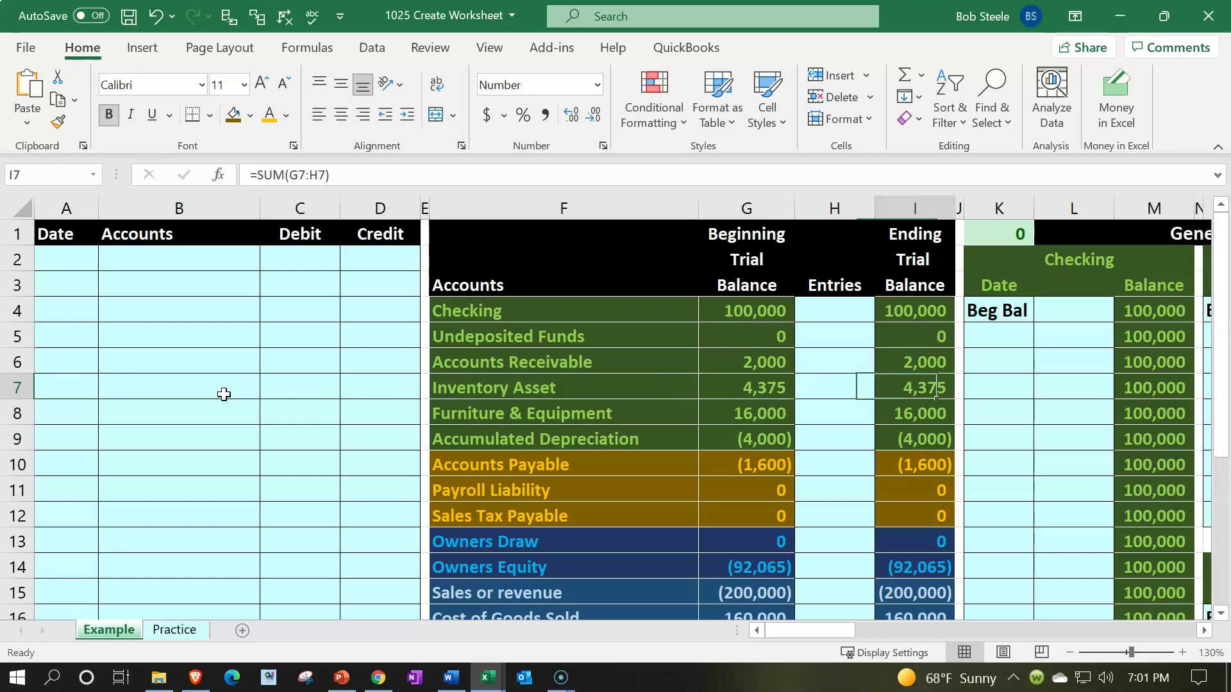
{"action": "key", "text": "Right"}
{"action": "key", "text": "Right"}
{"action": "key", "text": "Right"}
{"action": "key", "text": "Right"}
{"action": "key", "text": "Right"}
{"action": "key", "text": "Right"}
{"action": "key", "text": "Right"}
{"action": "key", "text": "Right"}
{"action": "key", "text": "Right"}
{"action": "key", "text": "Right"}
{"action": "key", "text": "Right"}
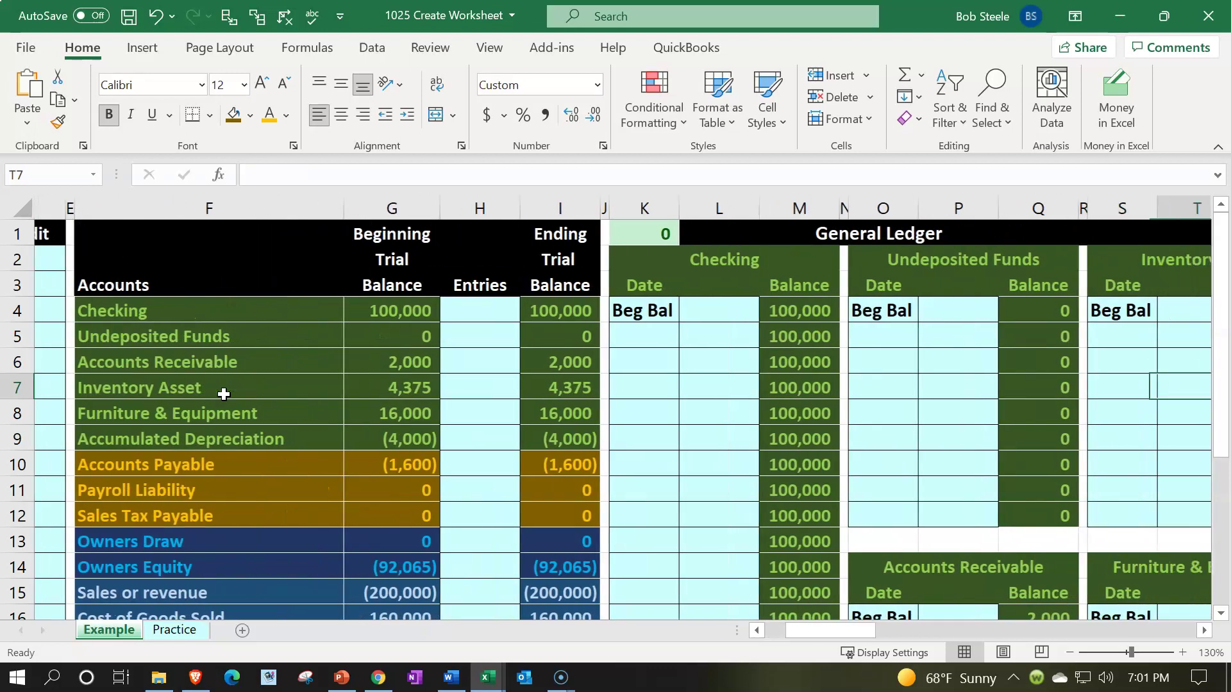
Examine the remaining general ledger accounts on the Example sheet, continuing to the accounts receivable subsidiary ledger
{"action": "key", "text": "Right"}
{"action": "key", "text": "Right"}
{"action": "key", "text": "Right"}
{"action": "key", "text": "Right"}
{"action": "key", "text": "Right"}
{"action": "key", "text": "Right"}
{"action": "key", "text": "Right"}
{"action": "key", "text": "Right"}
{"action": "key", "text": "Right"}
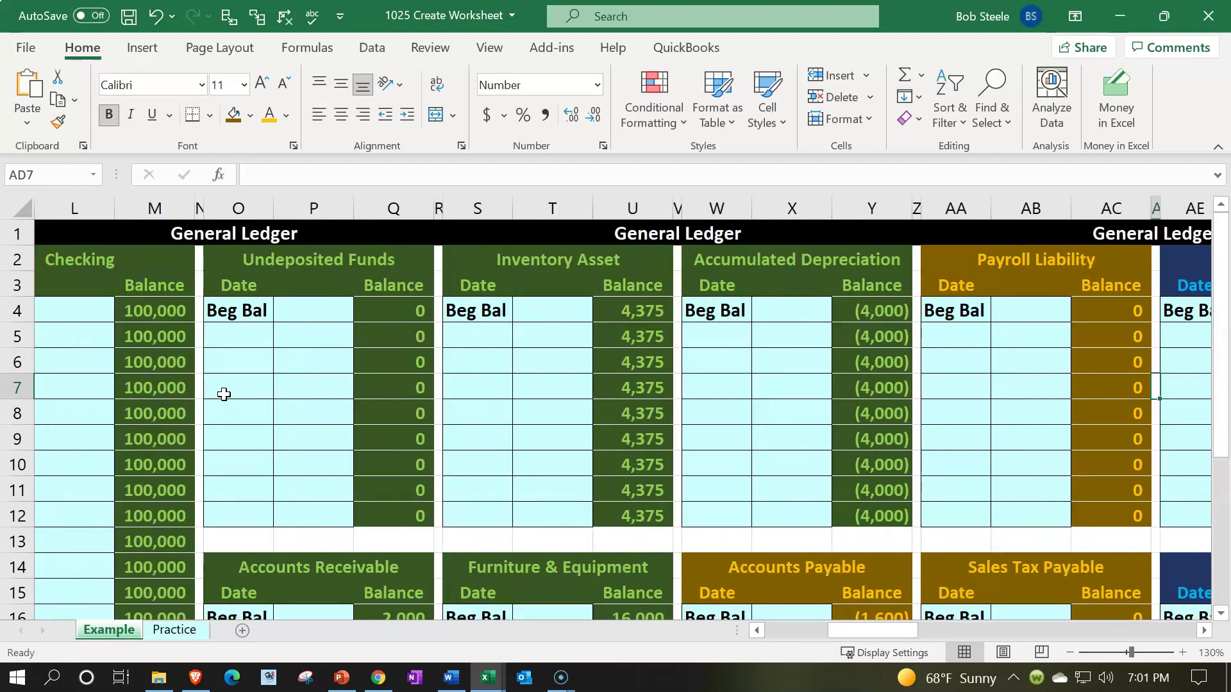
{"action": "key", "text": "Right"}
{"action": "key", "text": "Right"}
{"action": "key", "text": "Right"}
{"action": "key", "text": "Right"}
{"action": "key", "text": "Right"}
{"action": "key", "text": "Right"}
{"action": "key", "text": "Right"}
{"action": "key", "text": "Right"}
{"action": "key", "text": "Right"}
{"action": "key", "text": "Right"}
{"action": "key", "text": "Right"}
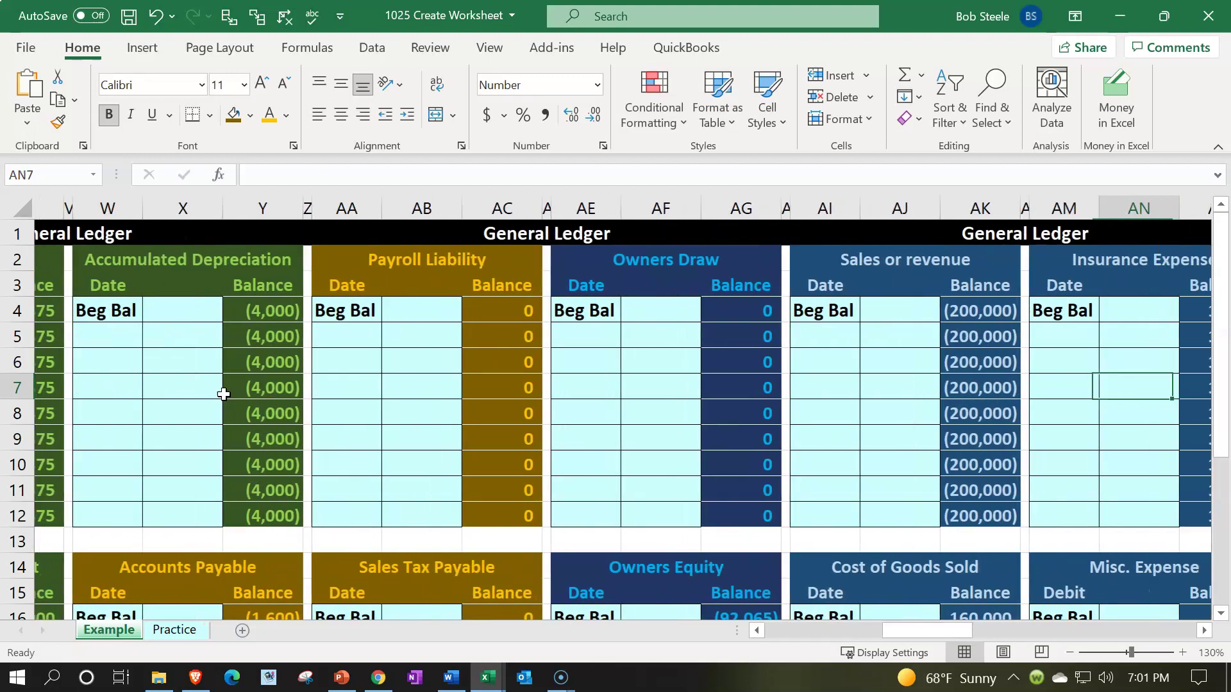
{"action": "key", "text": "Right"}
{"action": "key", "text": "Right"}
{"action": "key", "text": "Right"}
{"action": "key", "text": "Right"}
{"action": "key", "text": "Right"}
{"action": "key", "text": "Right"}
{"action": "key", "text": "Right"}
{"action": "key", "text": "Right"}
{"action": "key", "text": "Right"}
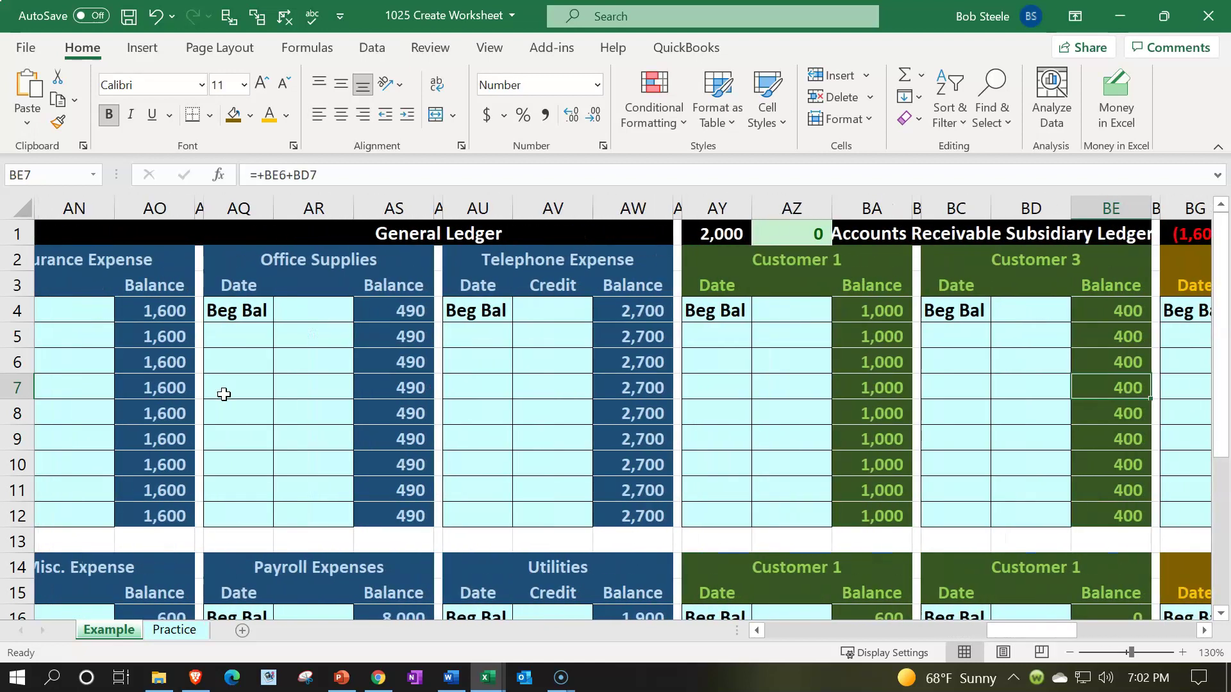
Examine the accounts payable subsidiary ledger and the inventory section with purchases, cost of goods sold and inventory columns
{"action": "key", "text": "Right"}
{"action": "key", "text": "Right"}
{"action": "key", "text": "Right"}
{"action": "key", "text": "Right"}
{"action": "key", "text": "Right"}
{"action": "key", "text": "Right"}
{"action": "key", "text": "Right"}
{"action": "key", "text": "Right"}
{"action": "key", "text": "Right"}
{"action": "key", "text": "Right"}
{"action": "key", "text": "Right"}
{"action": "key", "text": "Right"}
{"action": "key", "text": "Right"}
{"action": "key", "text": "Right"}
{"action": "key", "text": "Right"}
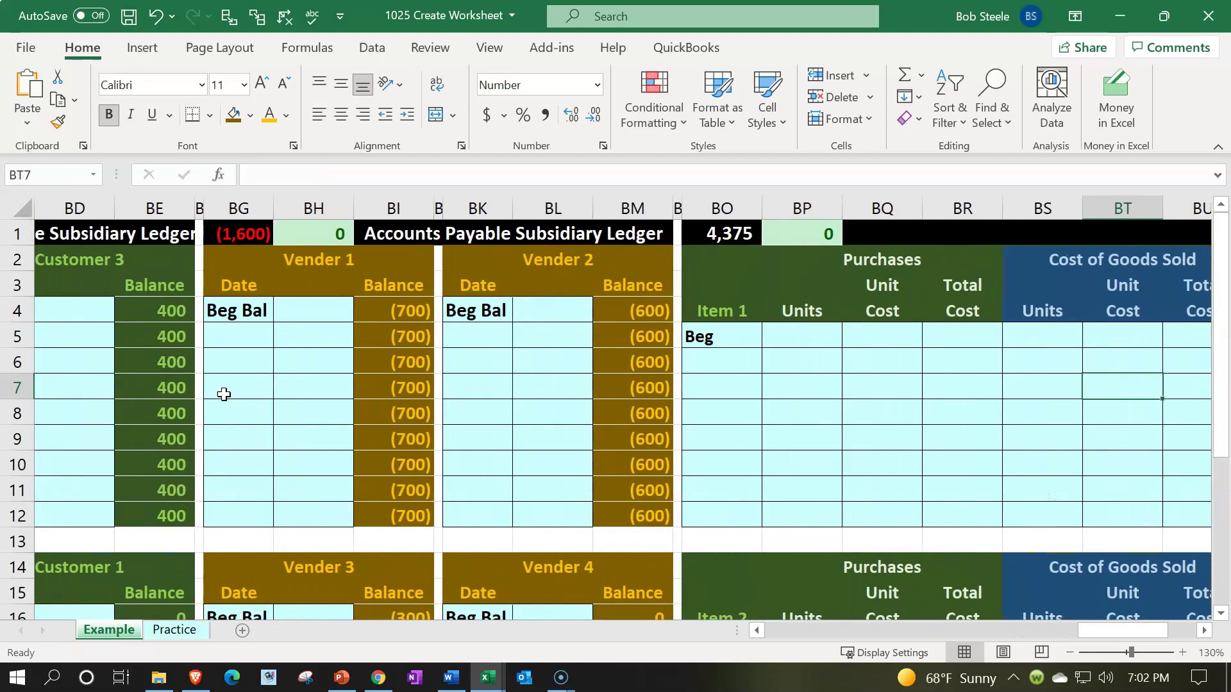
{"action": "key", "text": "Right"}
{"action": "key", "text": "Right"}
{"action": "key", "text": "Right"}
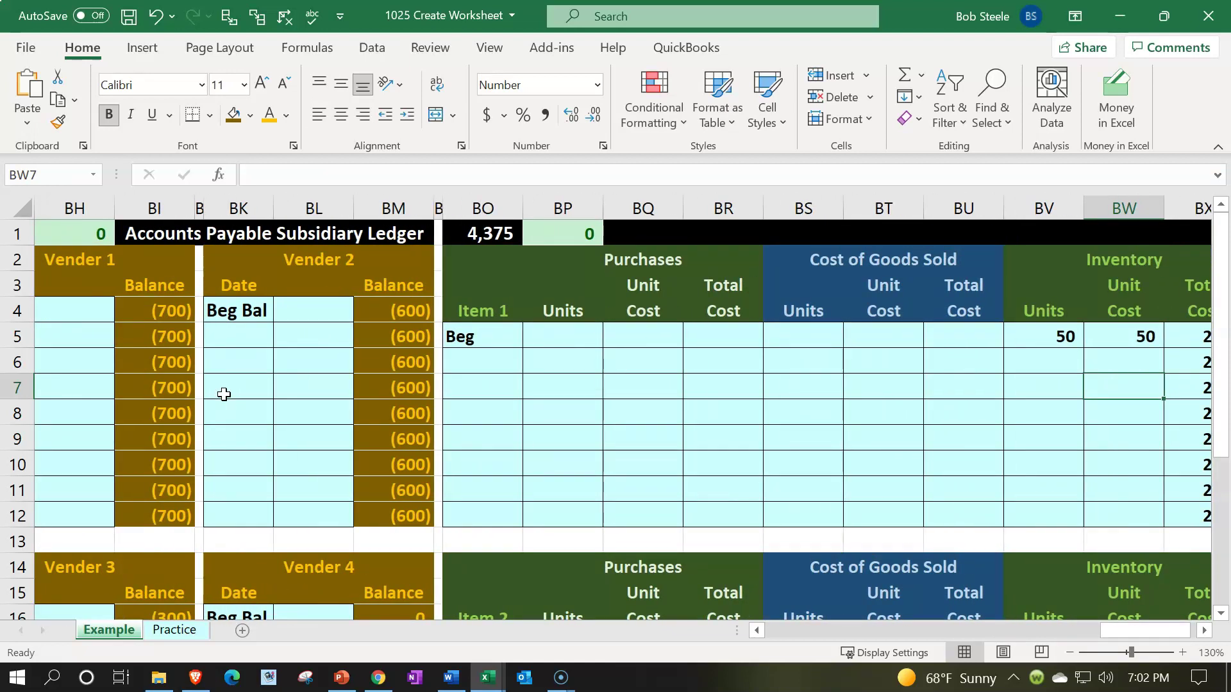
{"action": "key", "text": "Right"}
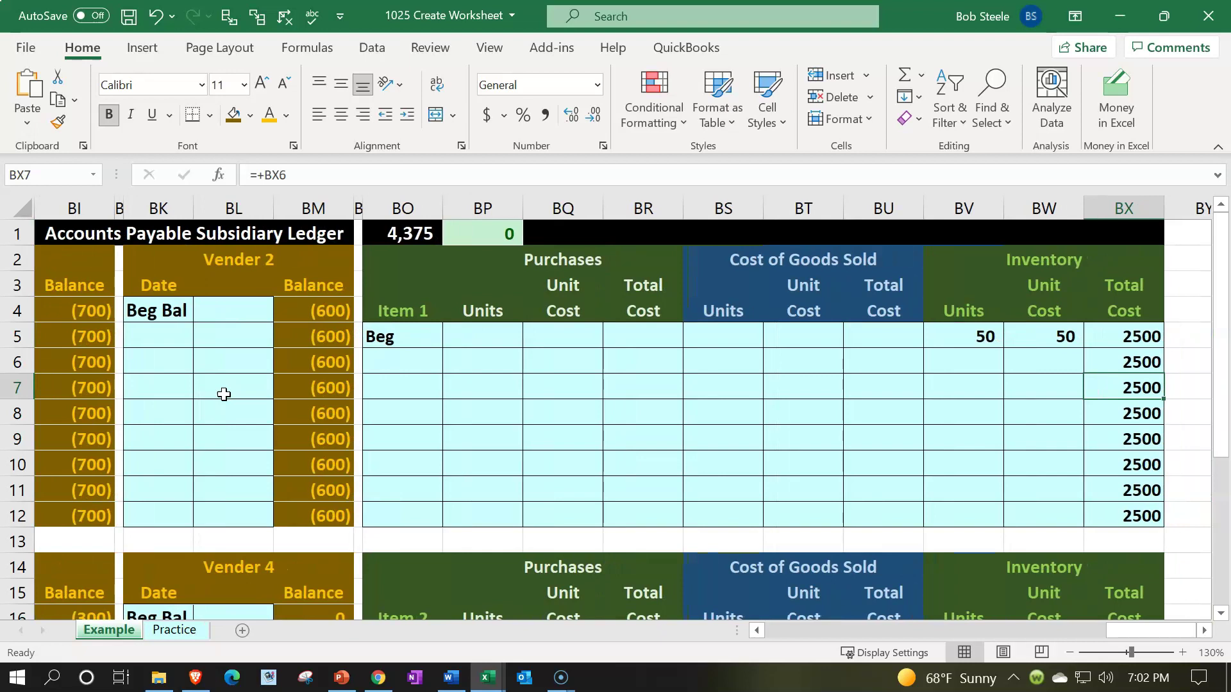
Switch to the Practice sheet and review its journal columns and trial balance accounts
{"action": "left_click", "coordinate": [192, 631]}
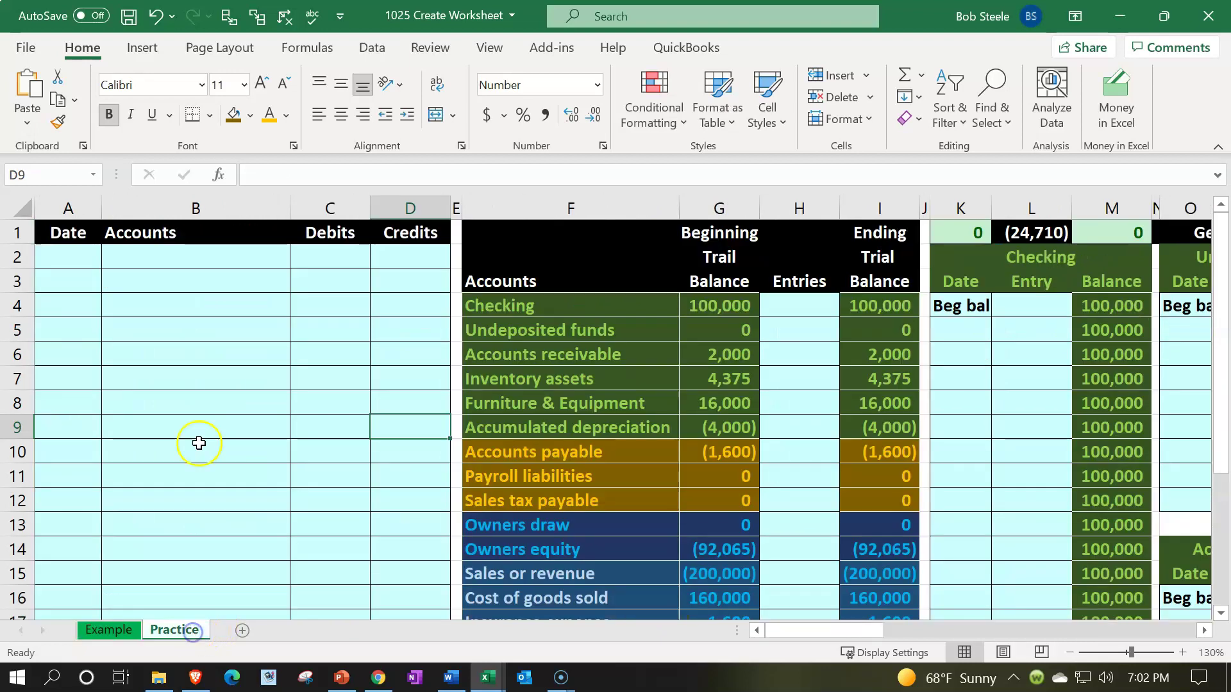
{"action": "left_click", "coordinate": [196, 330]}
{"action": "key", "text": "Left"}
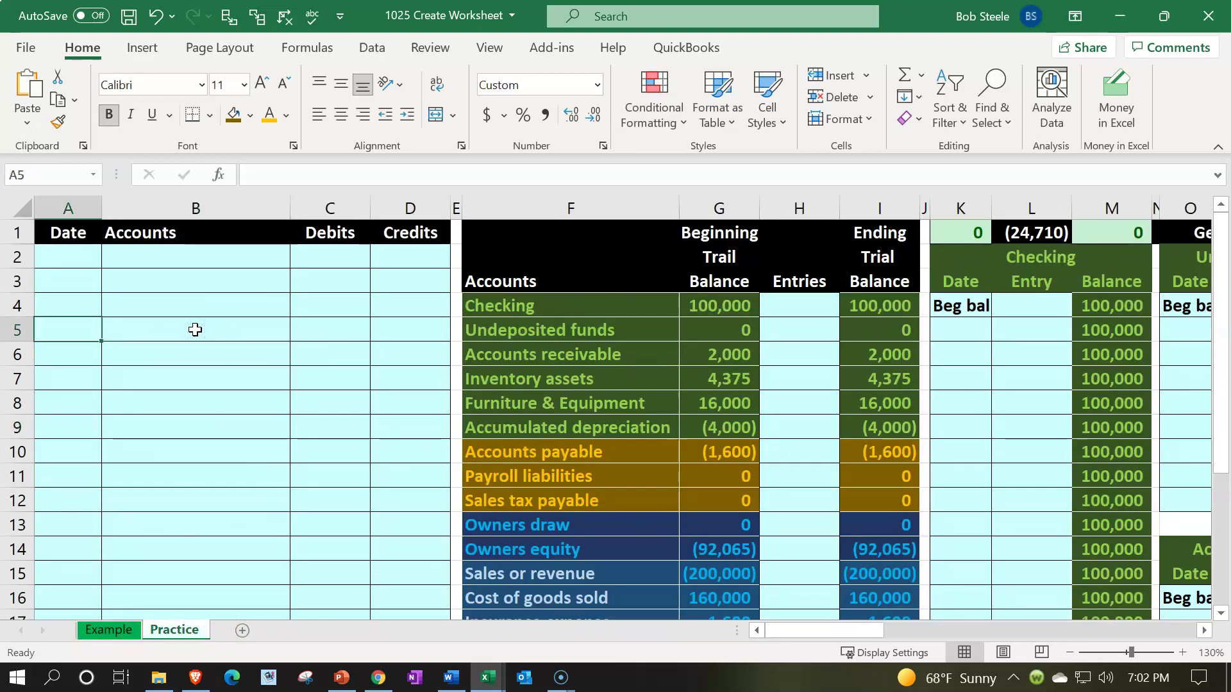
{"action": "key", "text": "Right"}
{"action": "key", "text": "Right"}
{"action": "key", "text": "Right"}
{"action": "key", "text": "Right"}
{"action": "key", "text": "Right"}
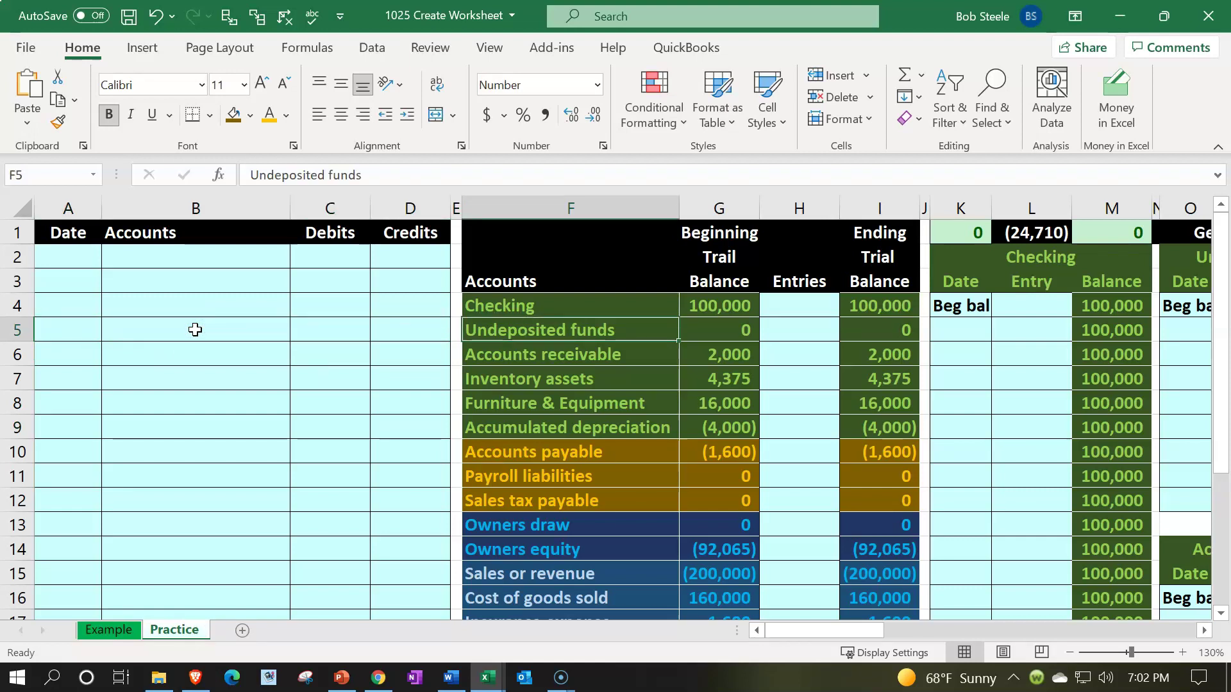
{"action": "key", "text": "Down"}
{"action": "key", "text": "Down"}
{"action": "key", "text": "Down"}
{"action": "key", "text": "Down"}
{"action": "key", "text": "Down"}
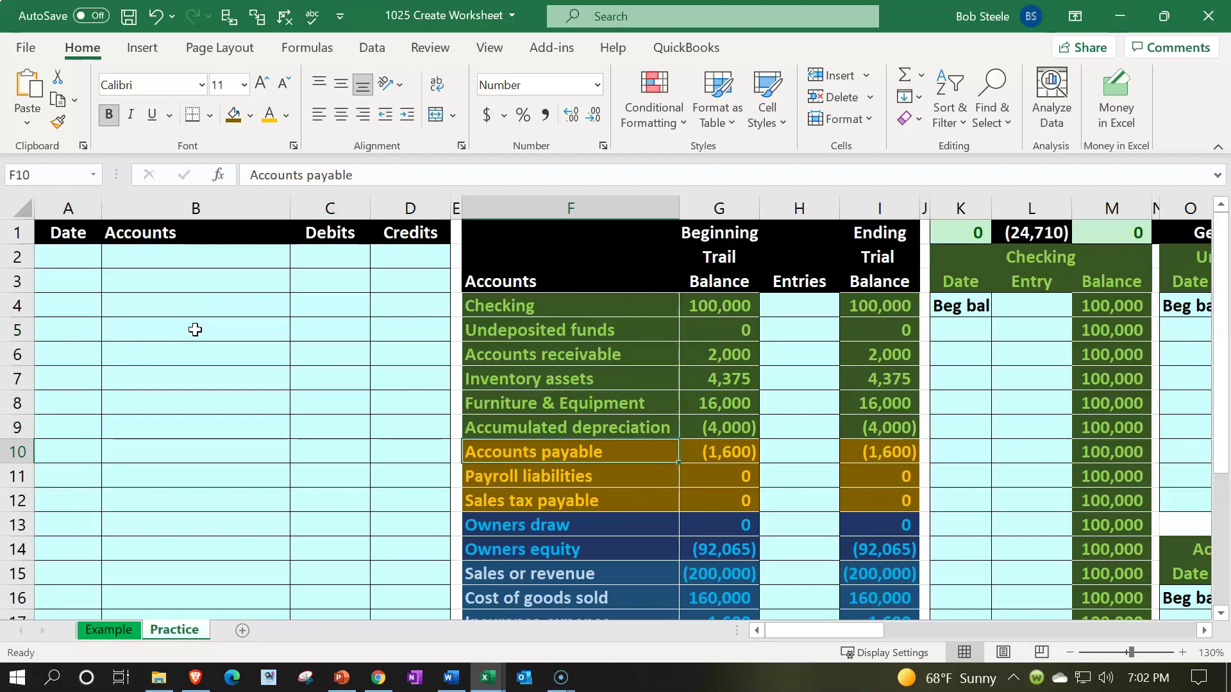
{"action": "key", "text": "Up"}
{"action": "key", "text": "Up"}
{"action": "key", "text": "Up"}
{"action": "key", "text": "Right"}
{"action": "key", "text": "Right"}
{"action": "key", "text": "Right"}
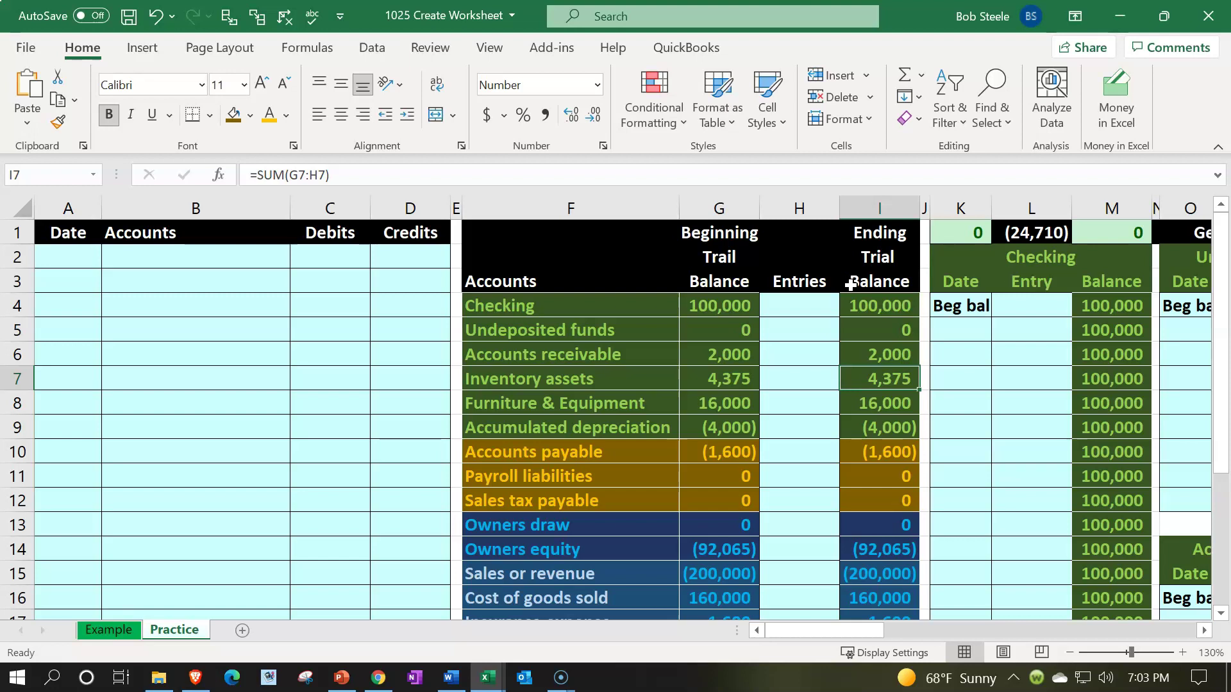
Examine the Checking, Undeposited funds and Inventory assets general ledger accounts on the Practice sheet
{"action": "left_click", "coordinate": [958, 256]}
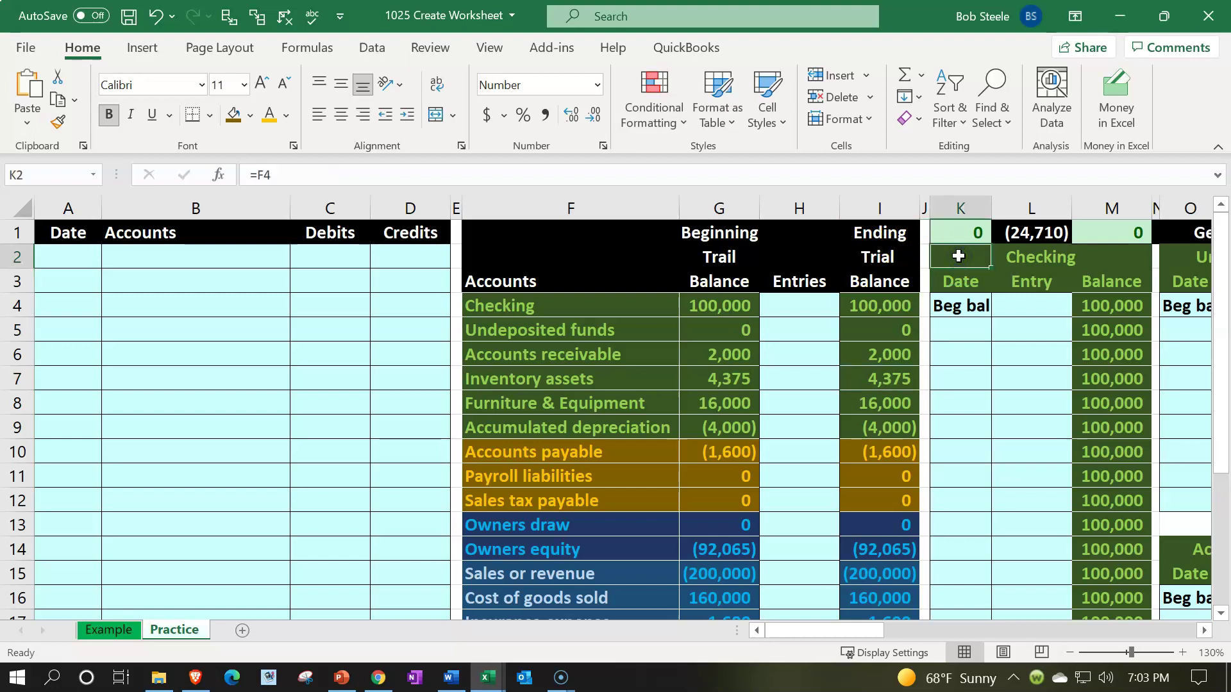
{"action": "key", "text": "Right"}
{"action": "key", "text": "Right"}
{"action": "key", "text": "Right"}
{"action": "key", "text": "Right"}
{"action": "key", "text": "Right"}
{"action": "key", "text": "Right"}
{"action": "key", "text": "Right"}
{"action": "key", "text": "Right"}
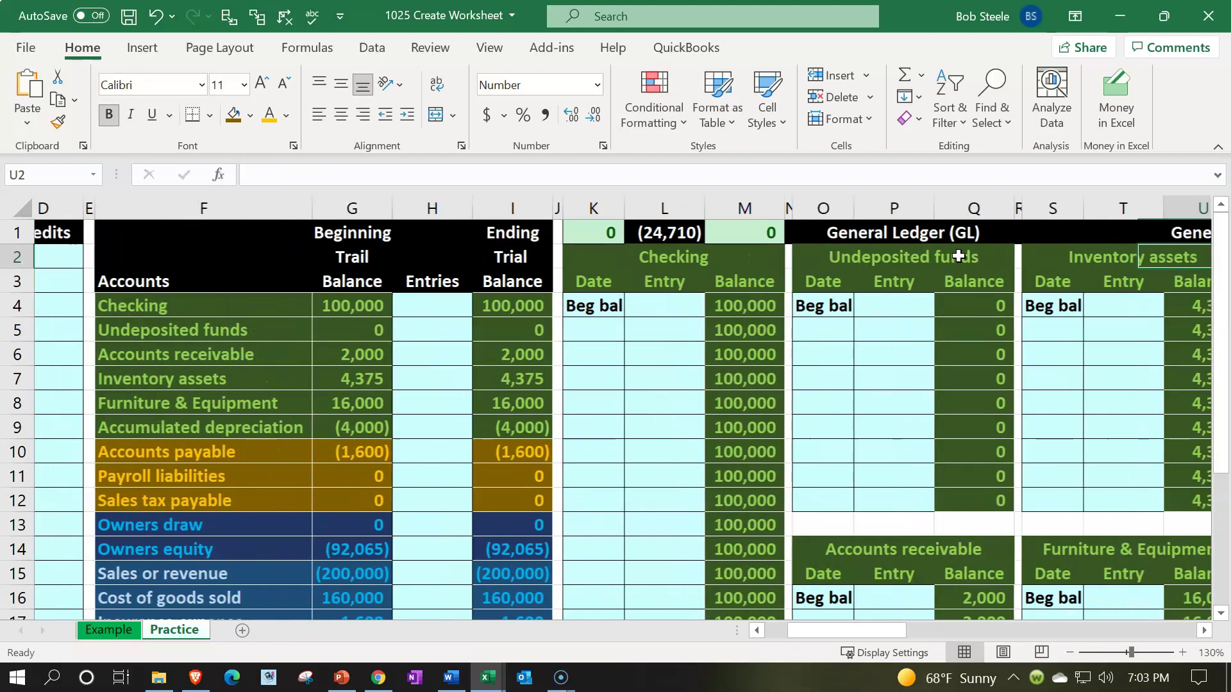
{"action": "key", "text": "Right"}
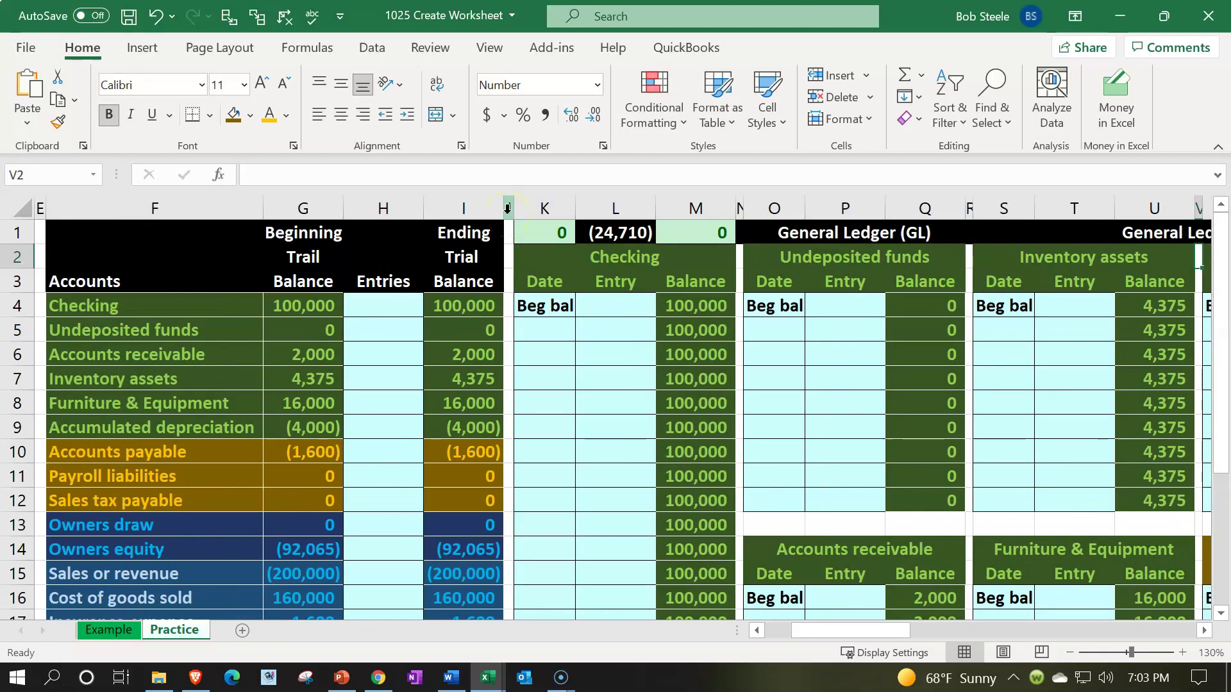
Hide columns J through BM on the Practice sheet and narrow column BN to a thin spacer
{"action": "left_click", "coordinate": [553, 271]}
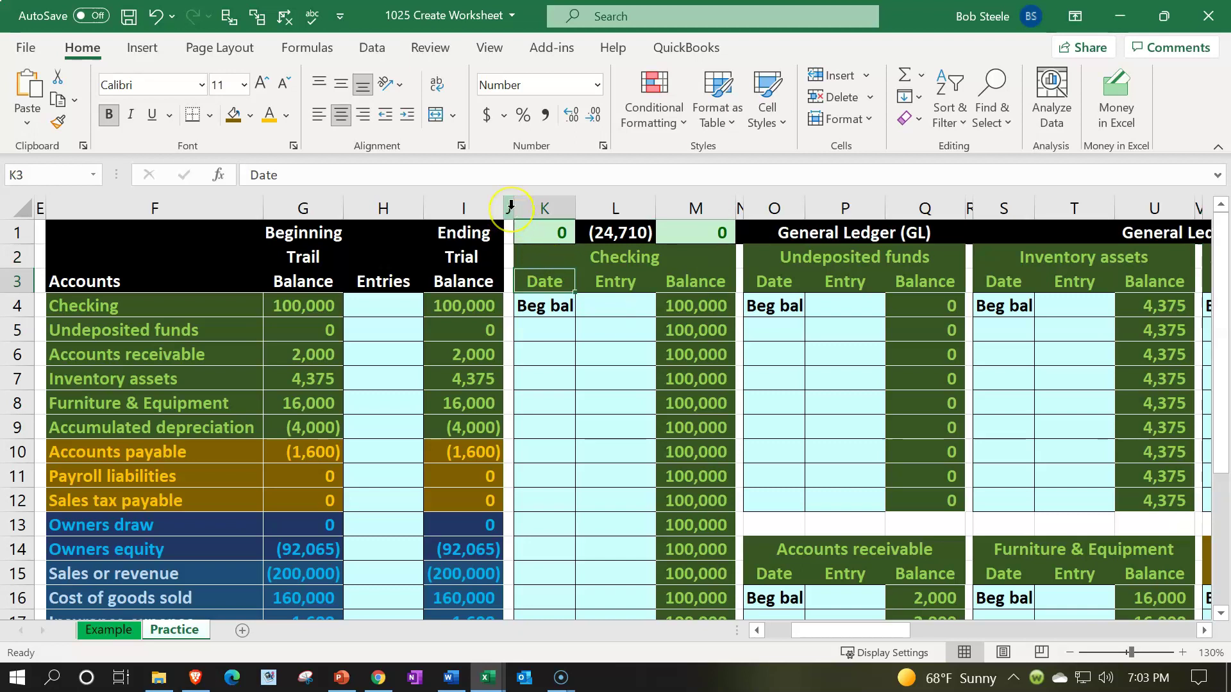
{"action": "left_click_drag", "start_coordinate": [510, 206], "coordinate": [1058, 210]}
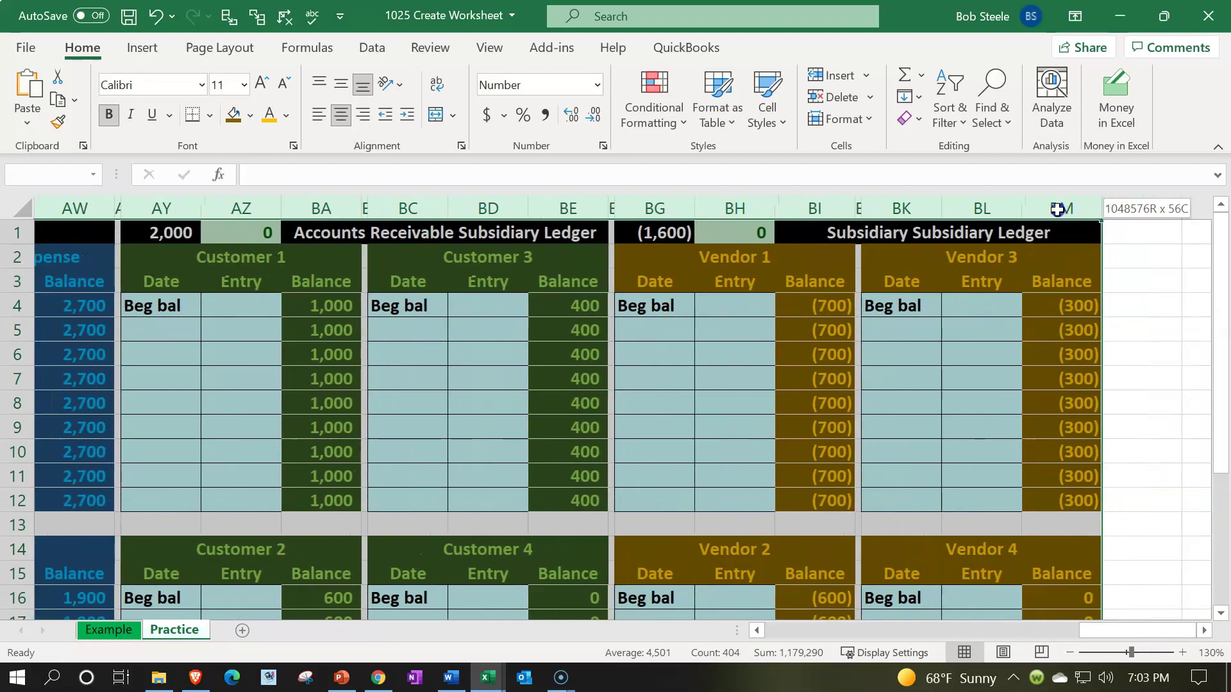
{"action": "left_click_drag", "start_coordinate": [1058, 209], "coordinate": [1058, 210]}
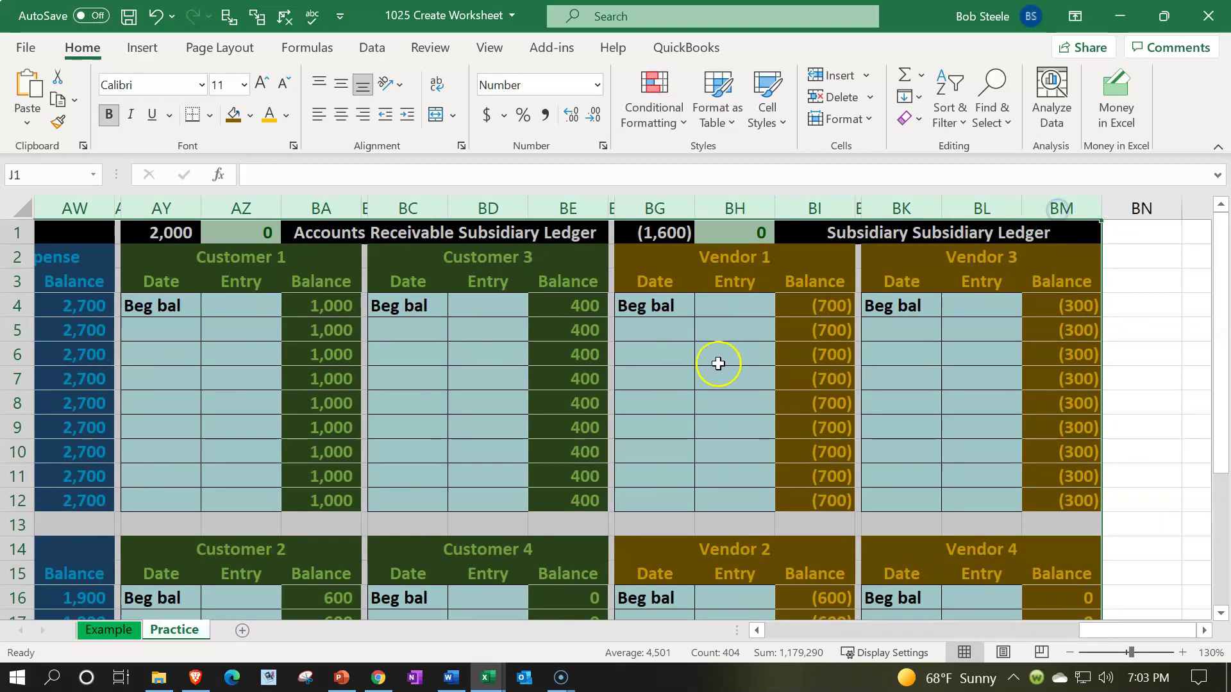
{"action": "right_click", "coordinate": [718, 366]}
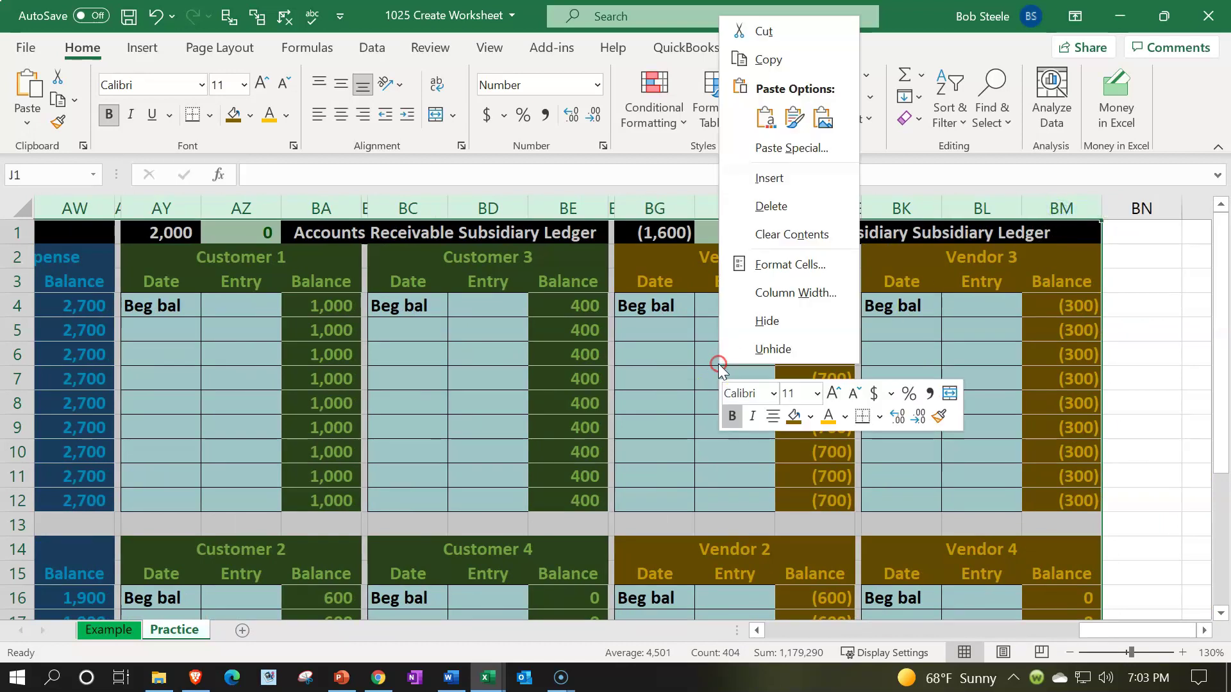
{"action": "left_click", "coordinate": [731, 320]}
{"action": "left_click", "coordinate": [632, 330]}
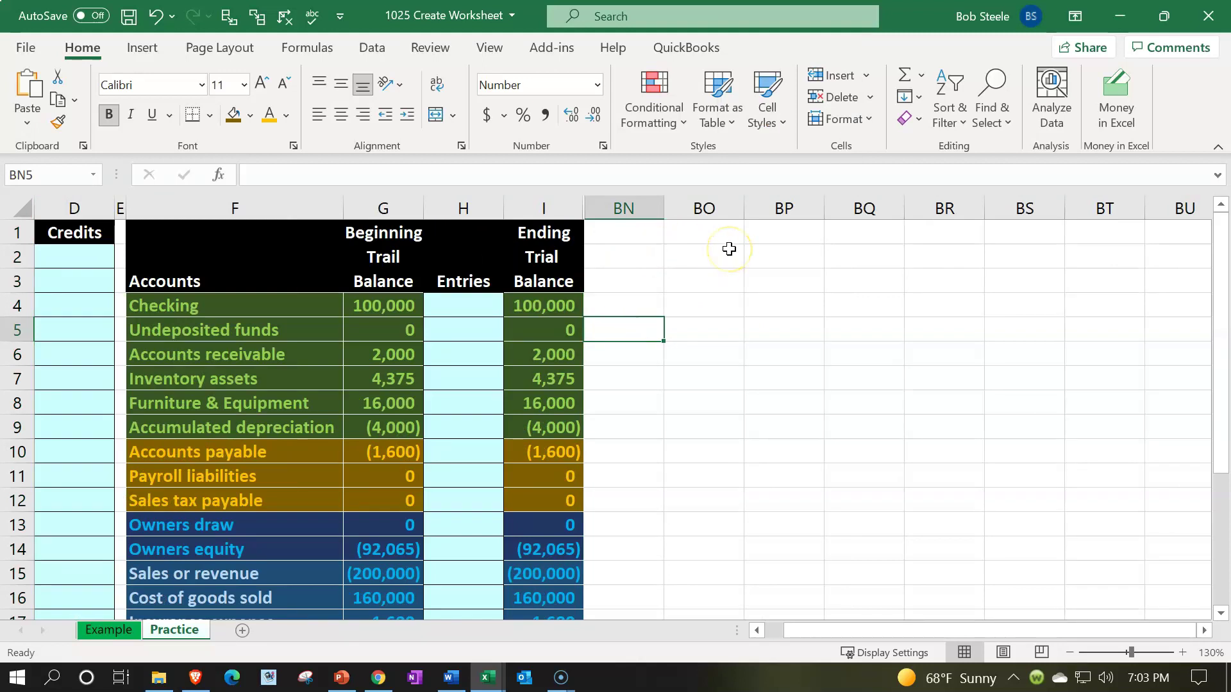
{"action": "left_click_drag", "start_coordinate": [664, 208], "coordinate": [594, 221]}
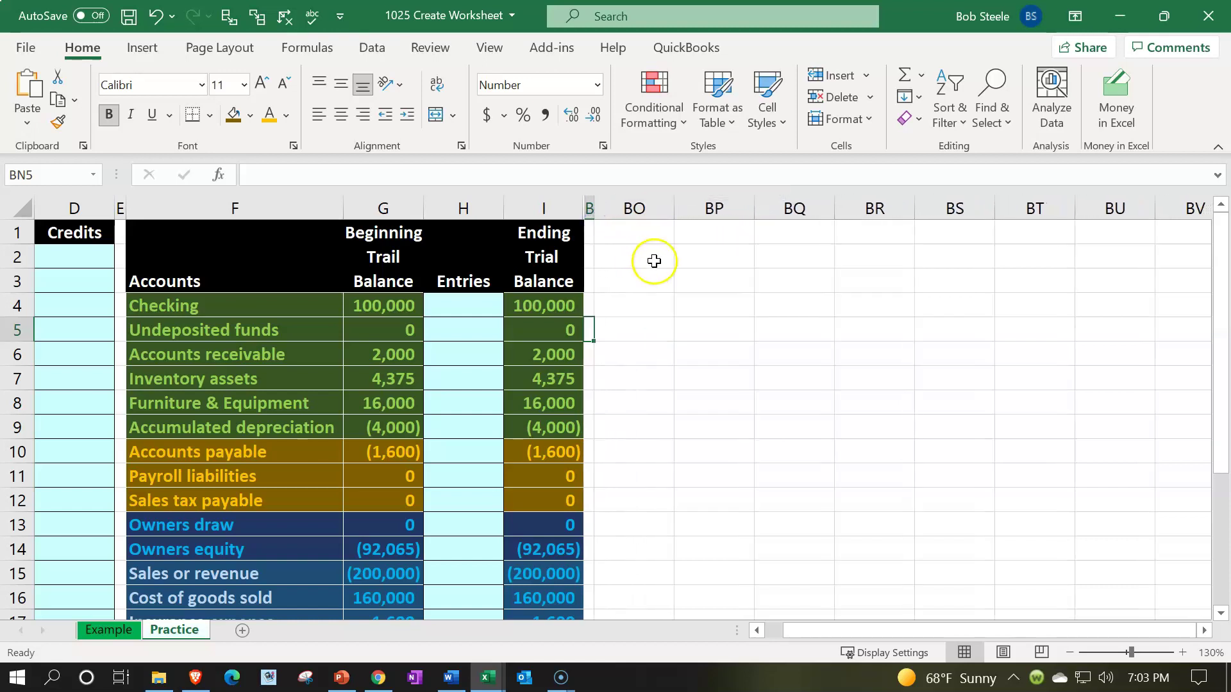
Enter the title "Inventory Subsidiary Ledger" in cell BQ1, and select the Inventory assets ending balance in I7
{"action": "left_click", "coordinate": [651, 229]}
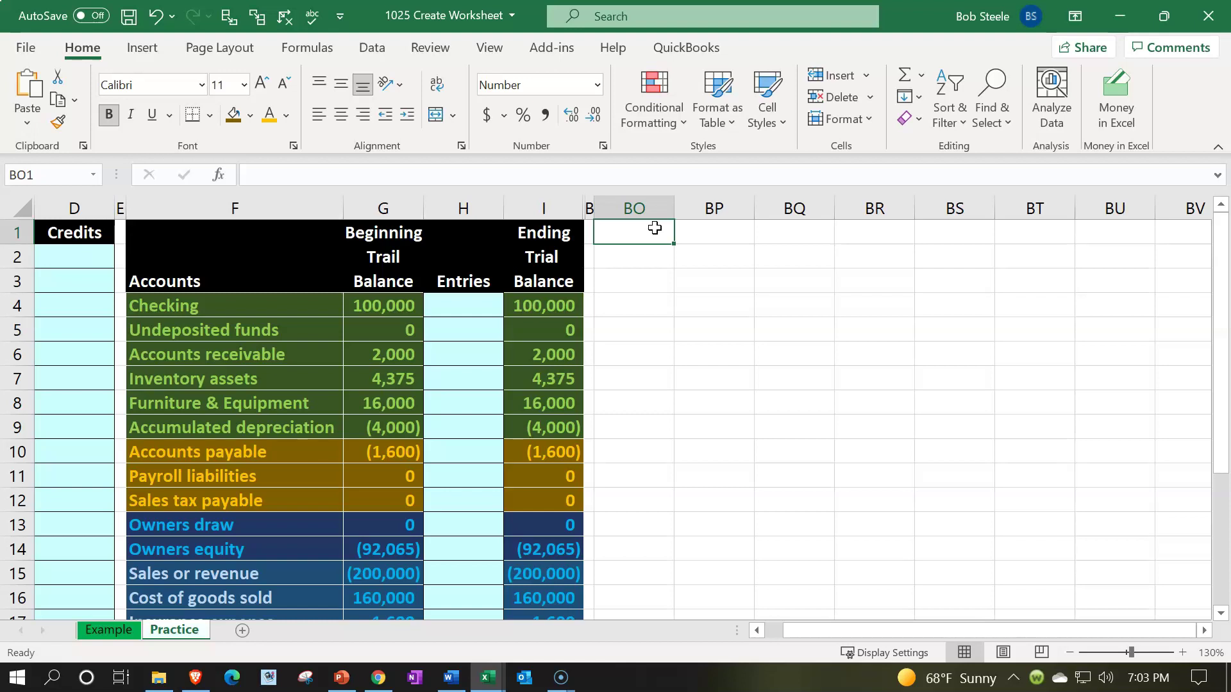
{"action": "key", "text": "Right"}
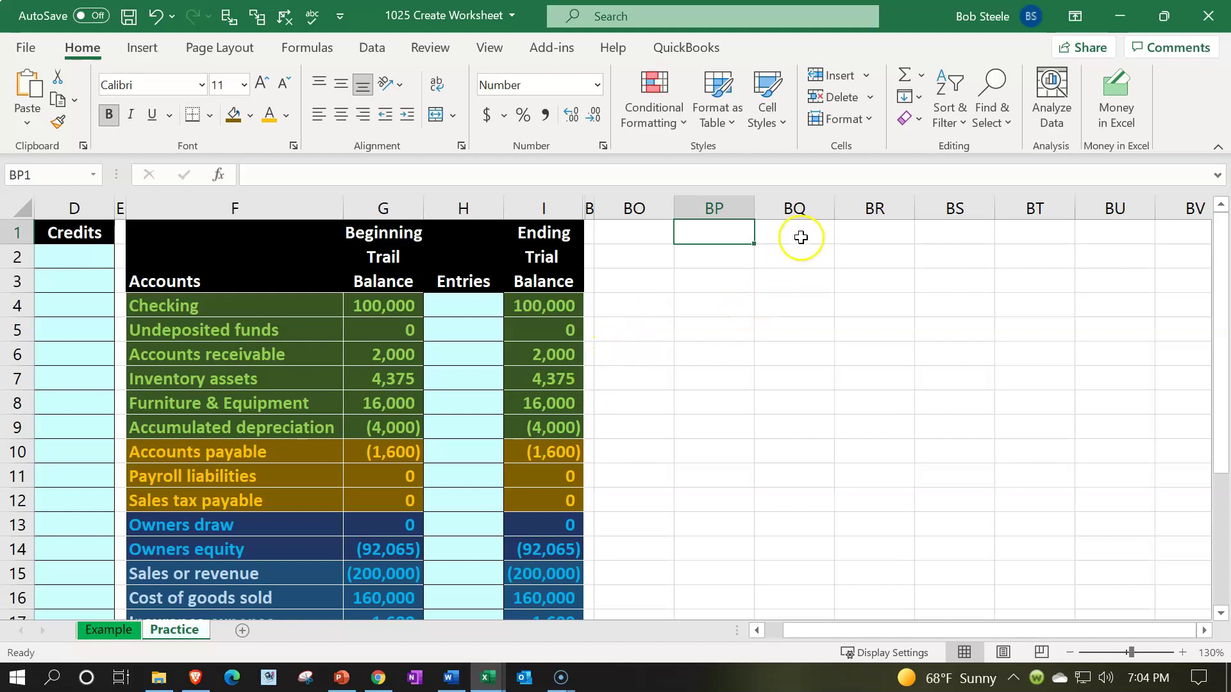
{"action": "left_click", "coordinate": [800, 235]}
{"action": "type", "text": "I"}
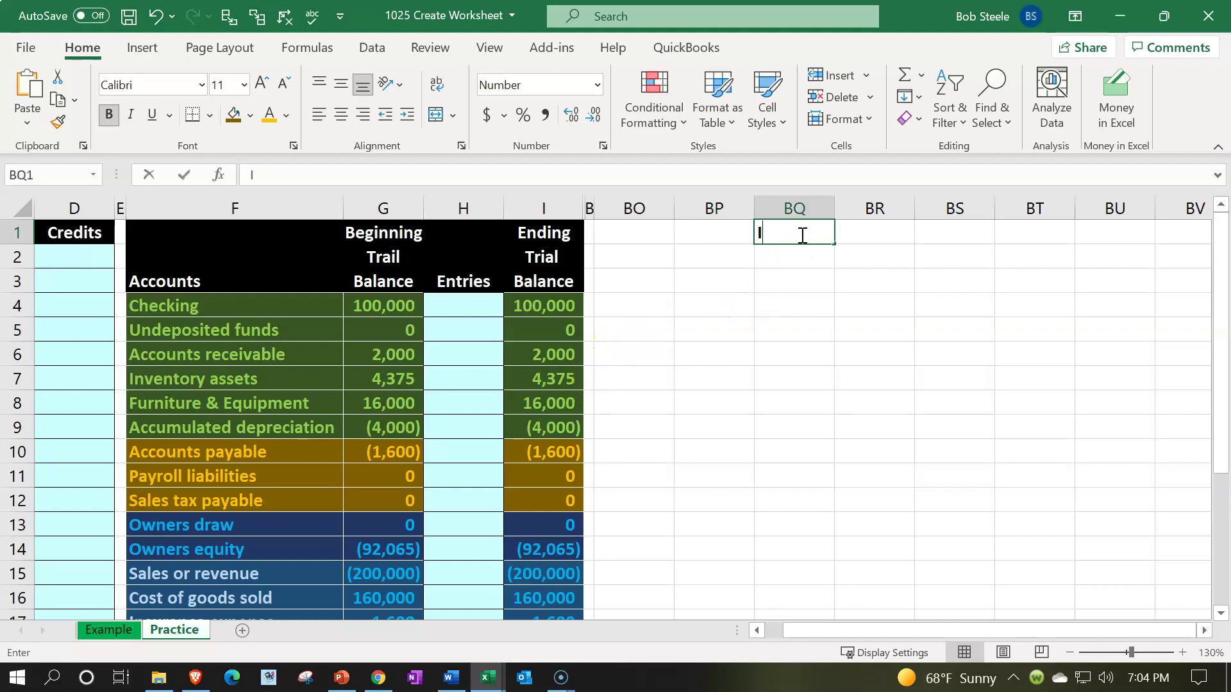
{"action": "type", "text": "nventory Subsi"}
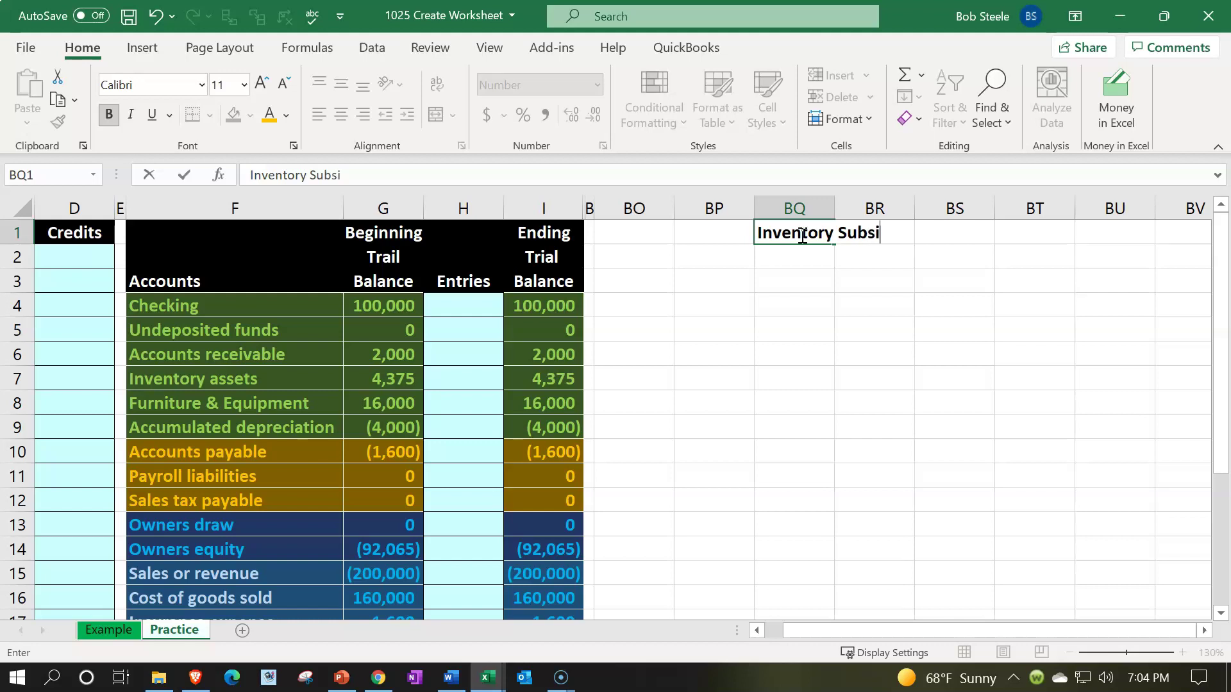
{"action": "type", "text": "diary Ledger"}
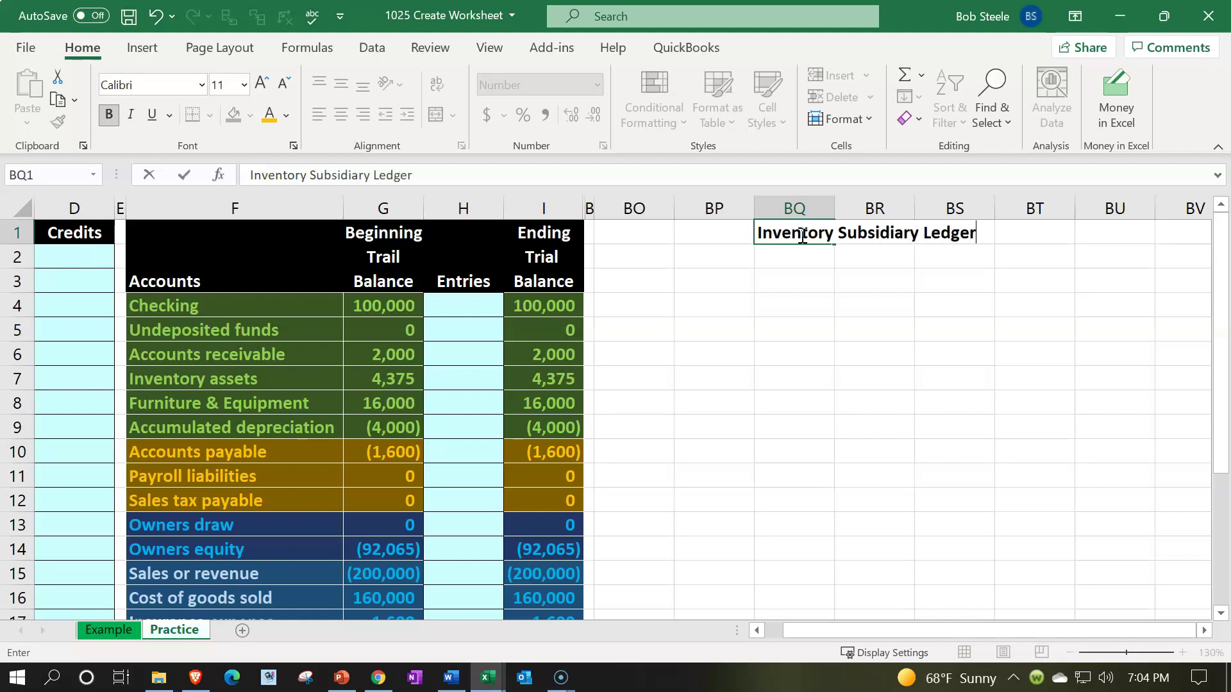
{"action": "key", "text": "Return"}
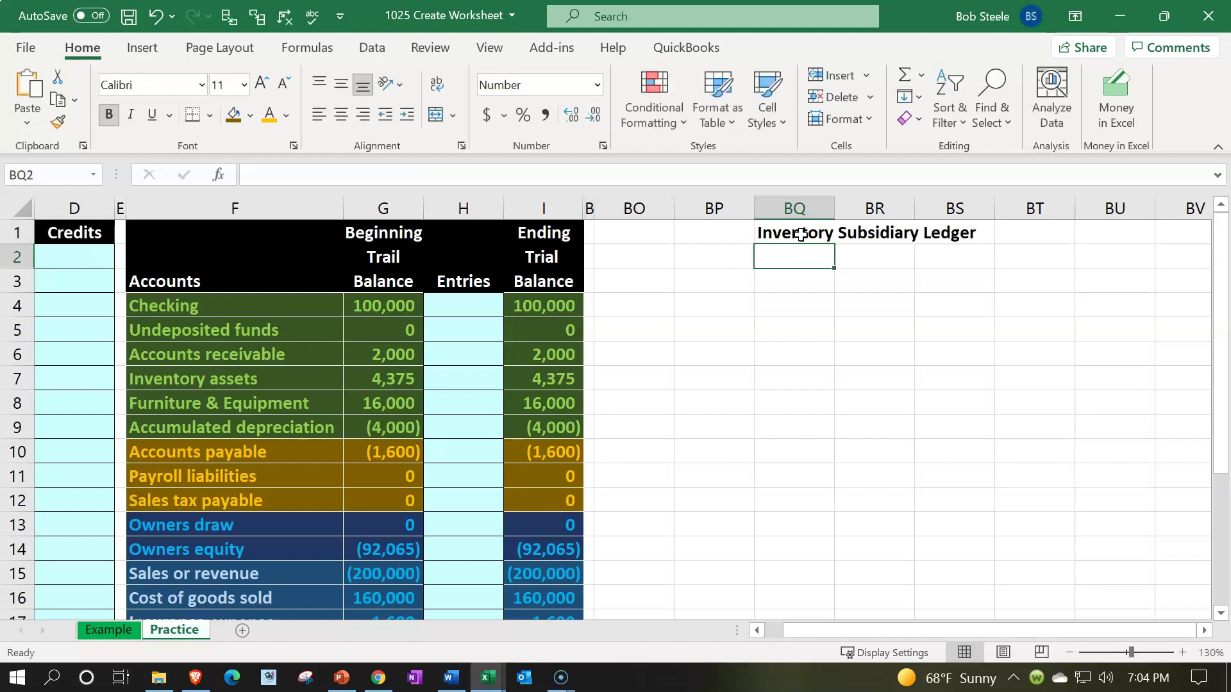
{"action": "left_click", "coordinate": [825, 283]}
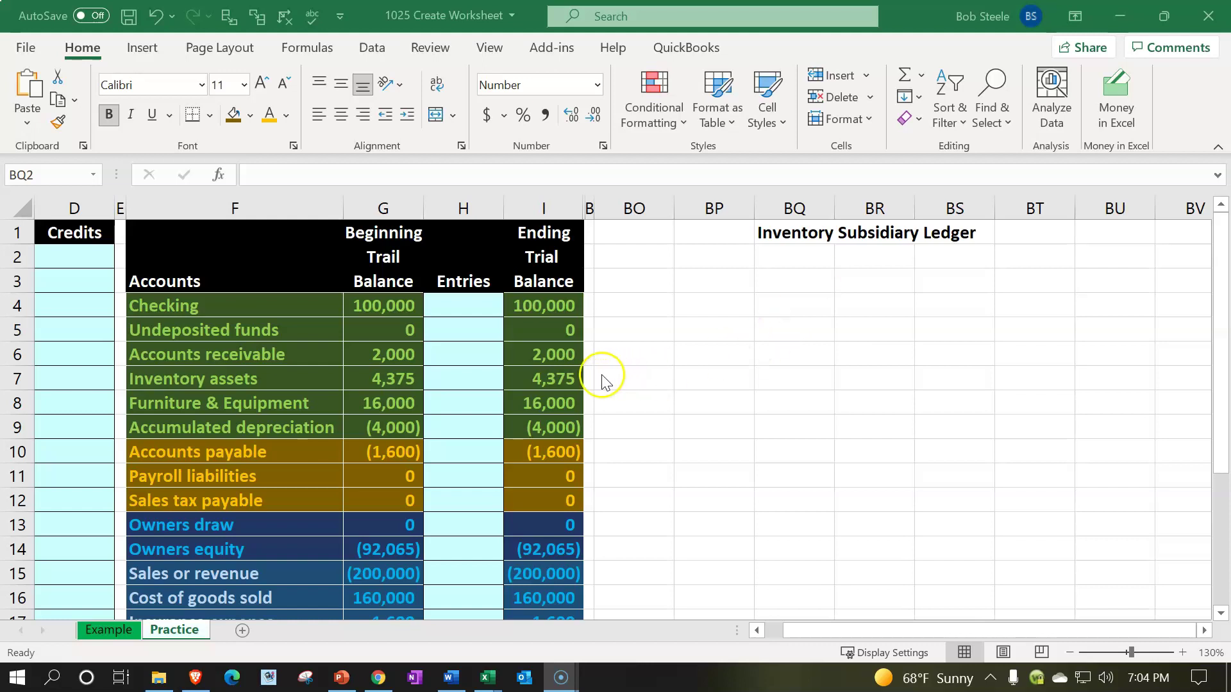
{"action": "left_click", "coordinate": [557, 375]}
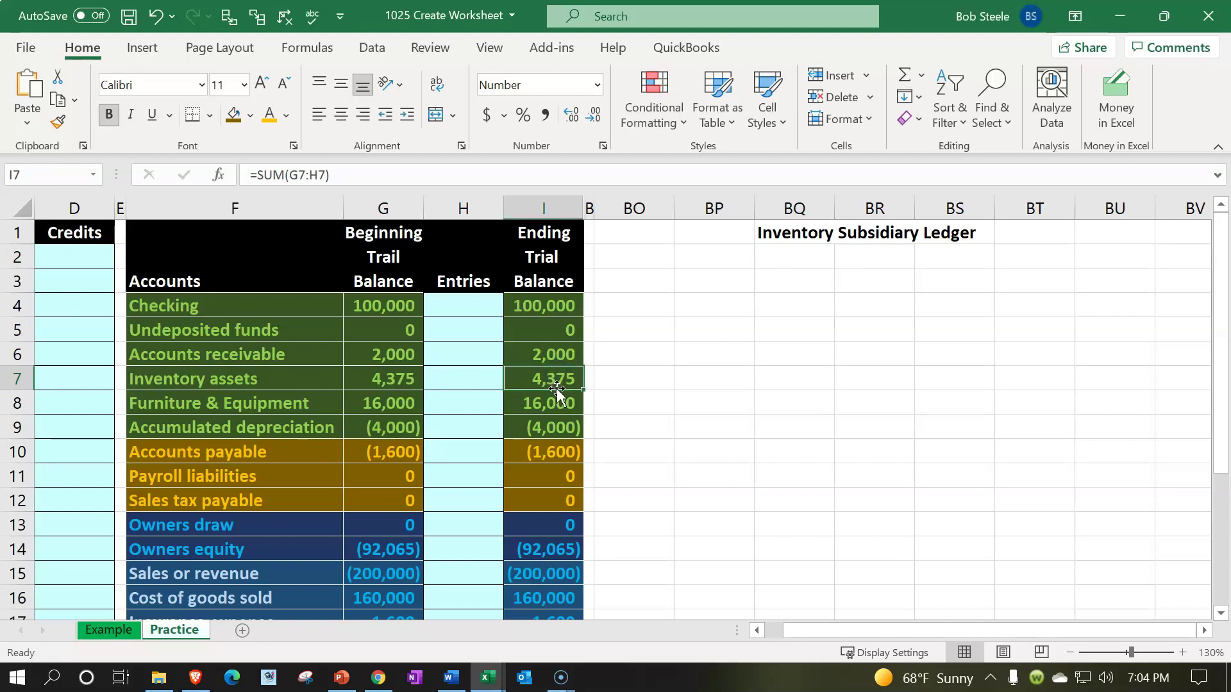
Format the title row BO1:BT1 of the inventory ledger with a black fill and white font
{"action": "left_click_drag", "start_coordinate": [798, 234], "coordinate": [1000, 233]}
{"action": "left_click_drag", "start_coordinate": [660, 231], "coordinate": [1004, 232]}
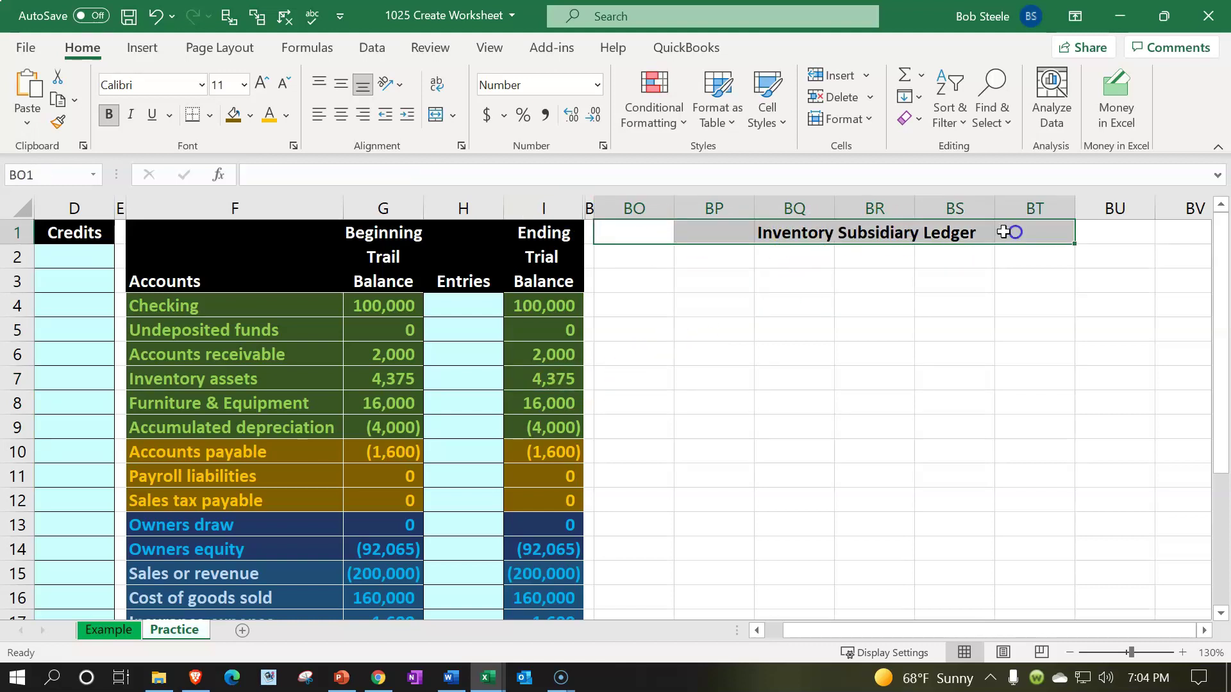
{"action": "left_click", "coordinate": [250, 116]}
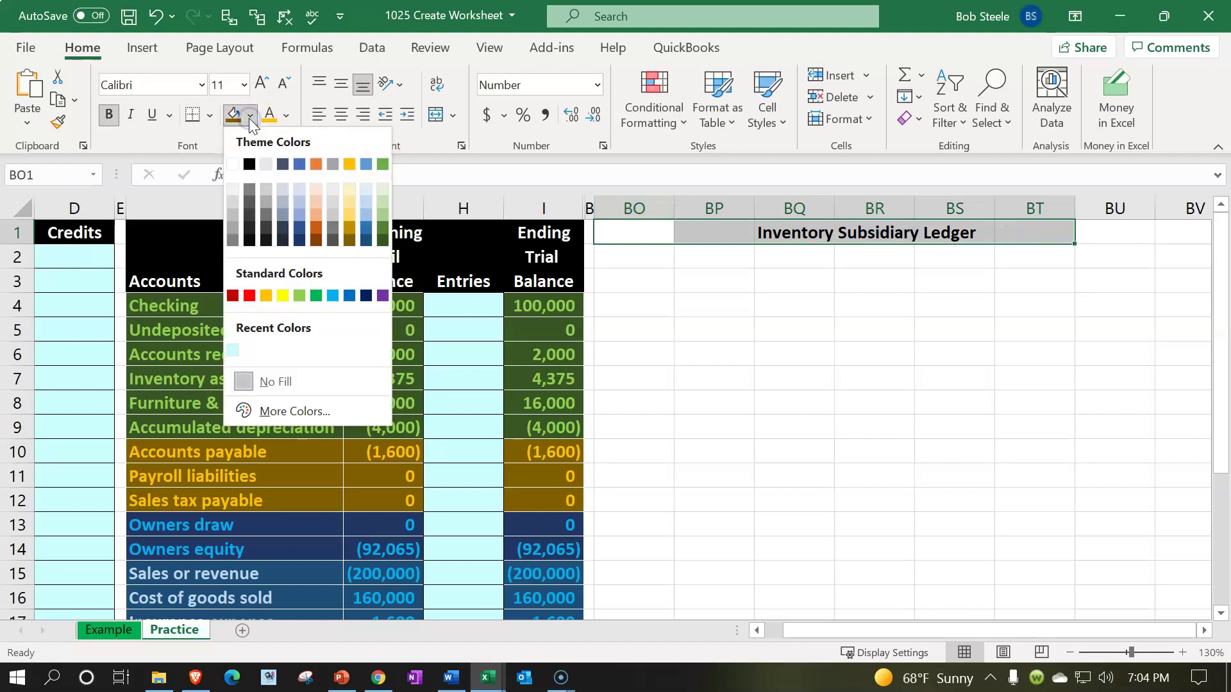
{"action": "left_click", "coordinate": [250, 164]}
{"action": "left_click", "coordinate": [287, 116]}
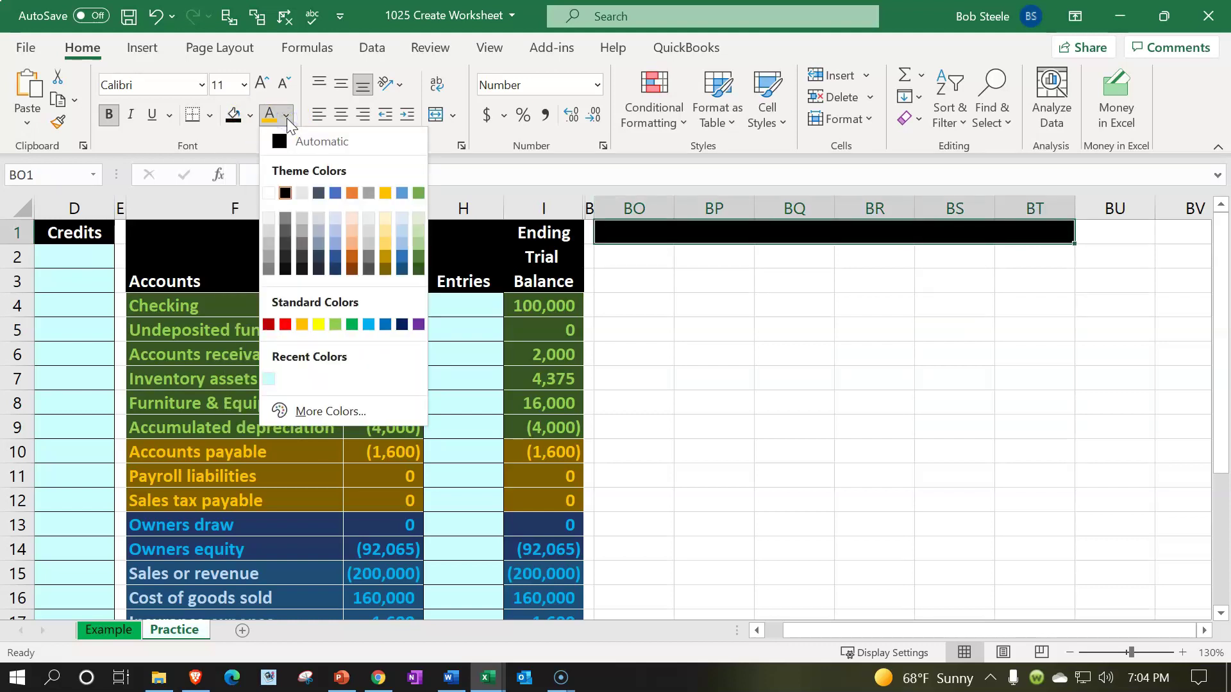
{"action": "left_click", "coordinate": [268, 193]}
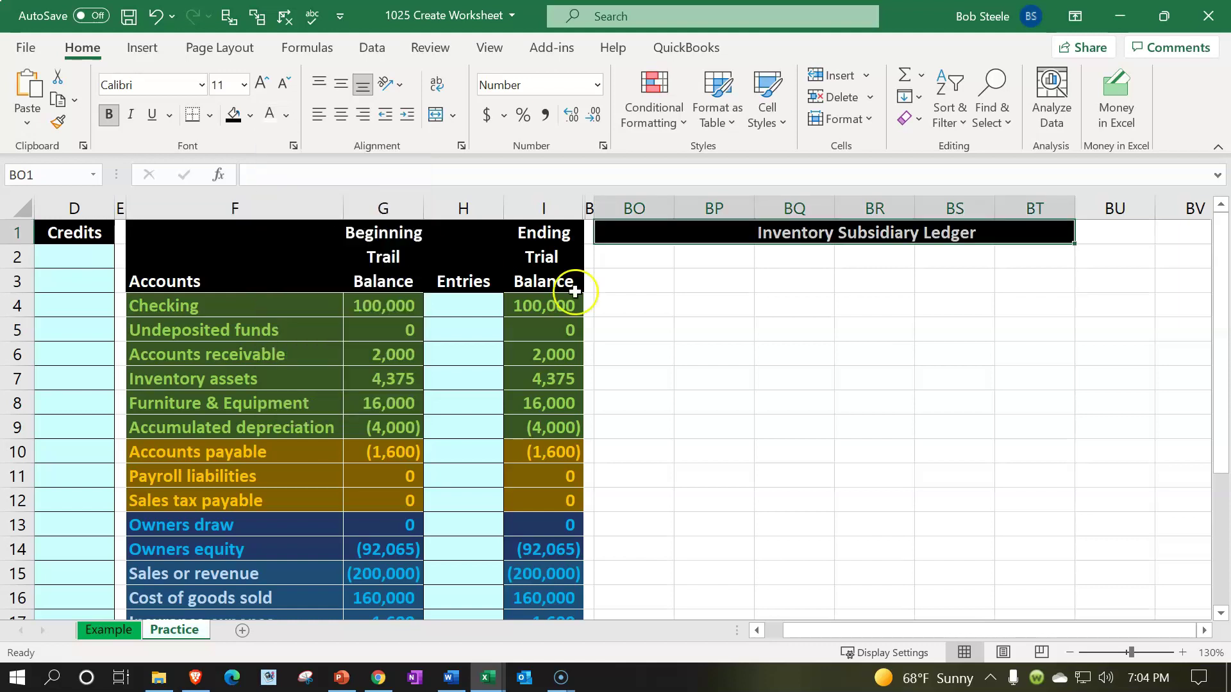
{"action": "left_click", "coordinate": [618, 257]}
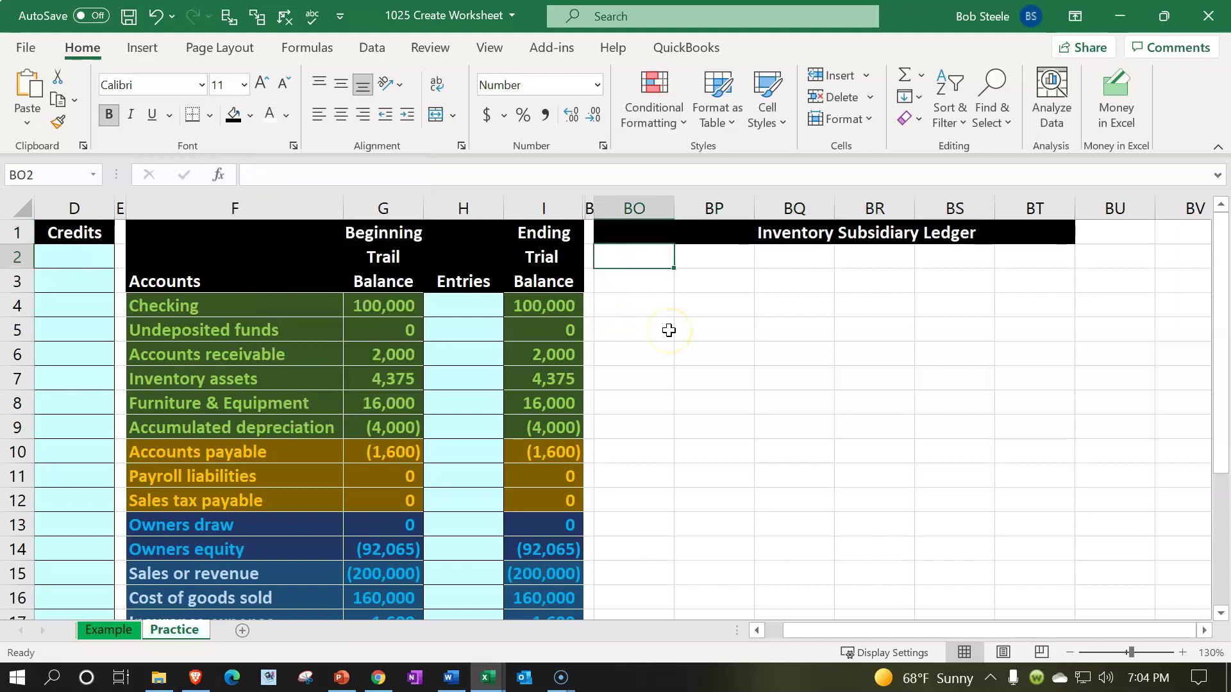
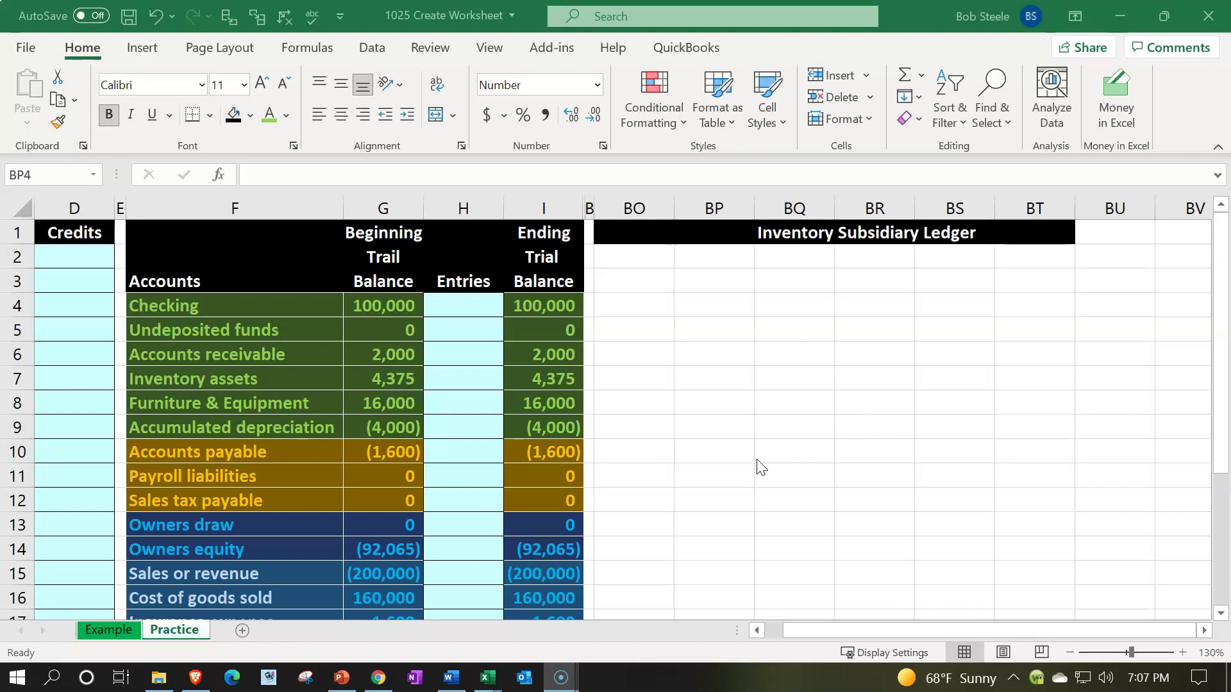
Enter the heading "Purchases" in cell BP2 beneath the ledger title
{"action": "left_click", "coordinate": [646, 289]}
{"action": "left_click", "coordinate": [625, 262]}
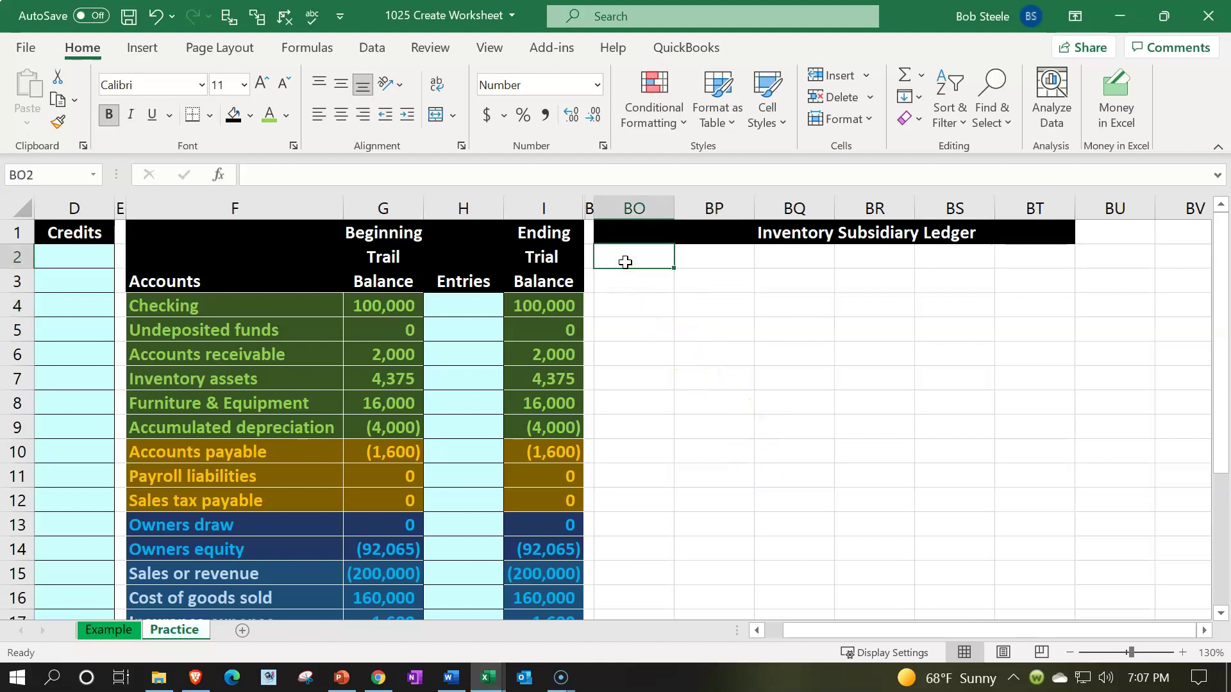
{"action": "left_click", "coordinate": [644, 261]}
{"action": "left_click", "coordinate": [720, 266]}
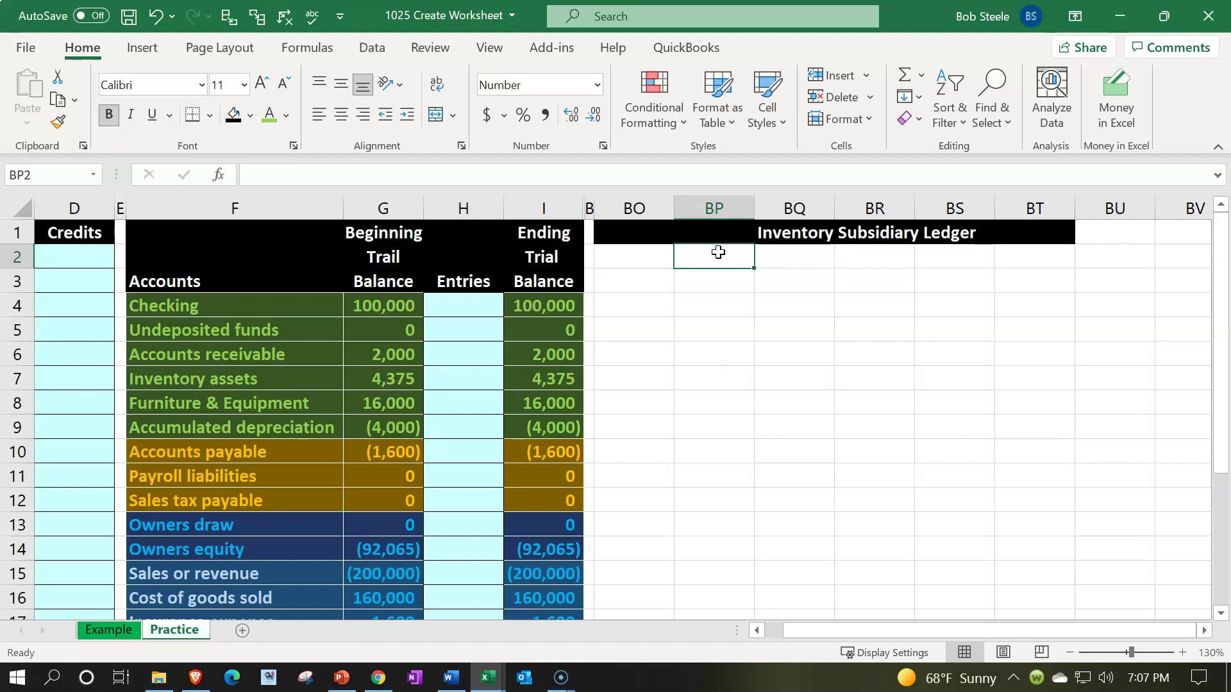
{"action": "type", "text": "P"}
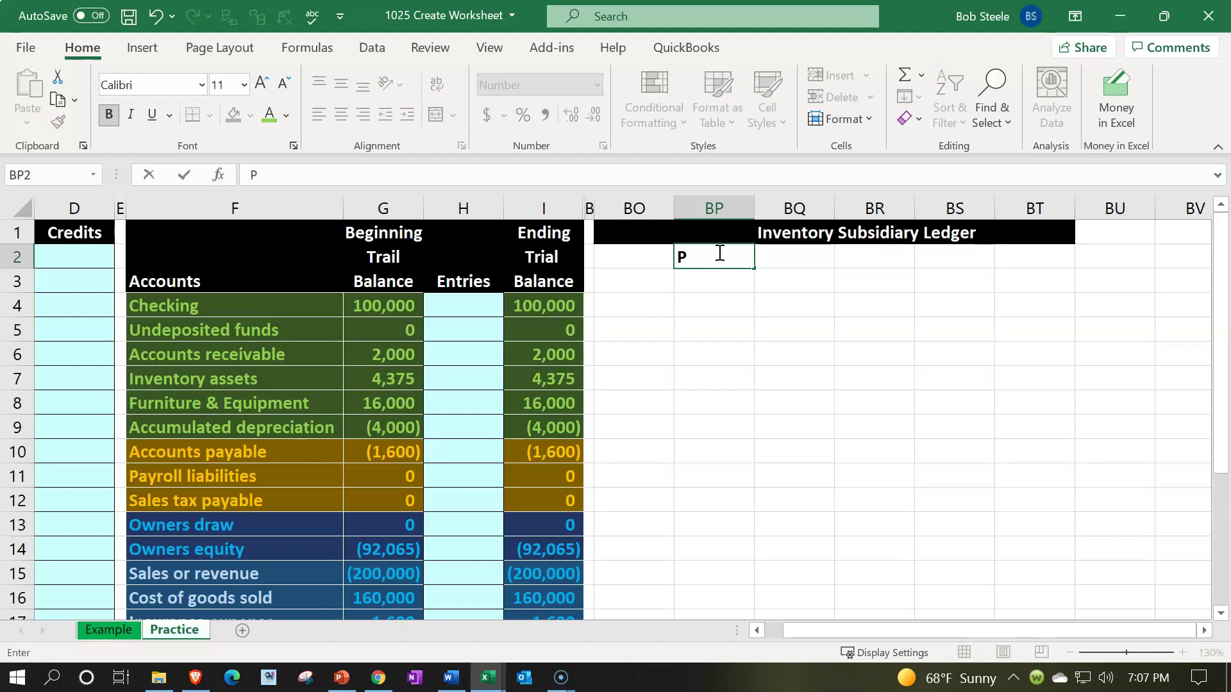
{"action": "type", "text": "urchases"}
{"action": "key", "text": "Tab"}
{"action": "key", "text": "Tab"}
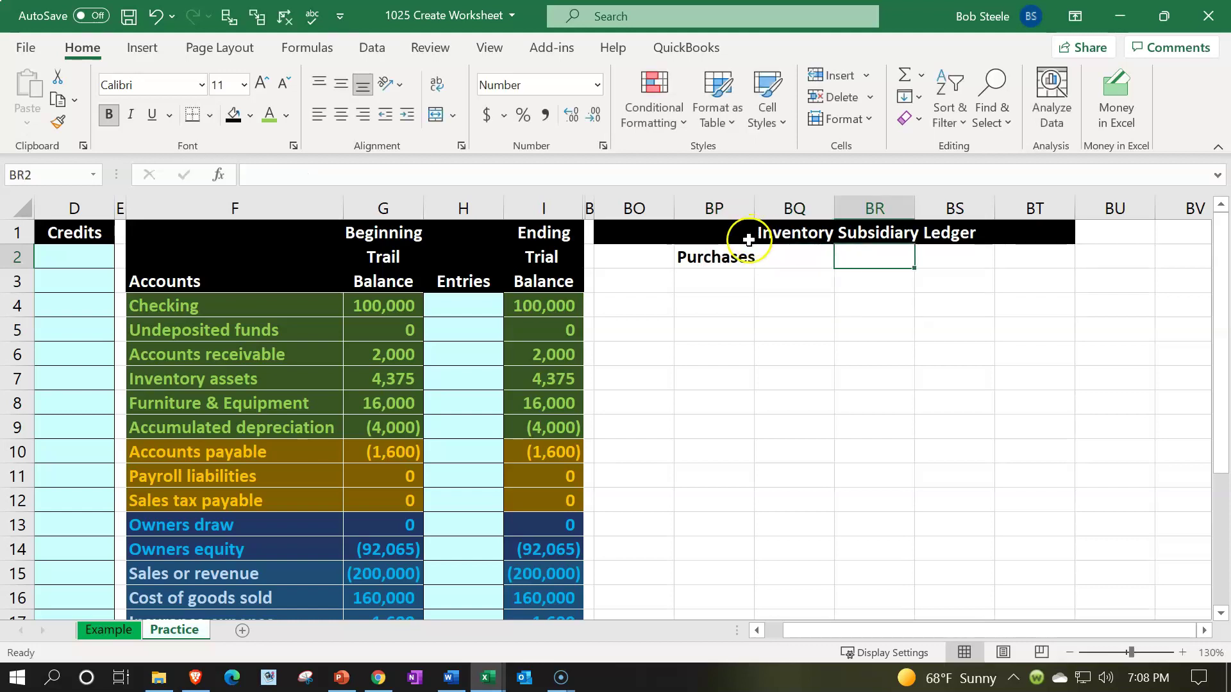
Center the "Purchases" heading over BP2:BR2 using Center Across Selection instead of merged cells
{"action": "left_click_drag", "start_coordinate": [720, 255], "coordinate": [849, 257]}
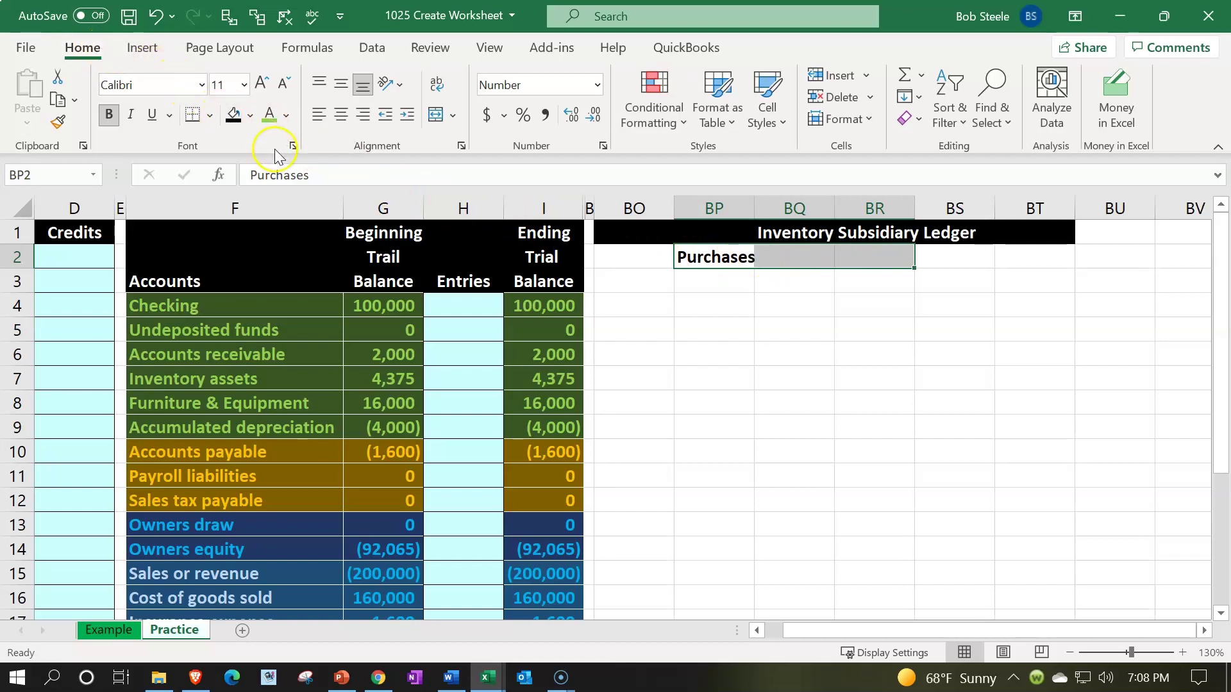
{"action": "left_click", "coordinate": [429, 114]}
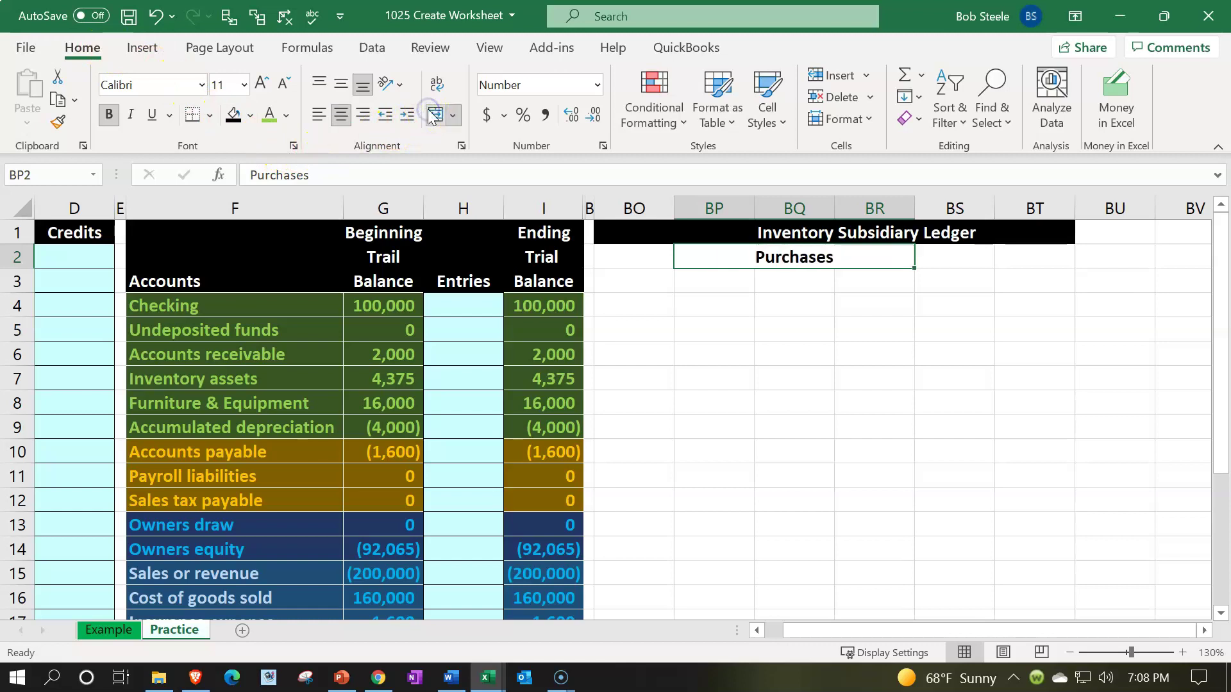
{"action": "left_click", "coordinate": [156, 11]}
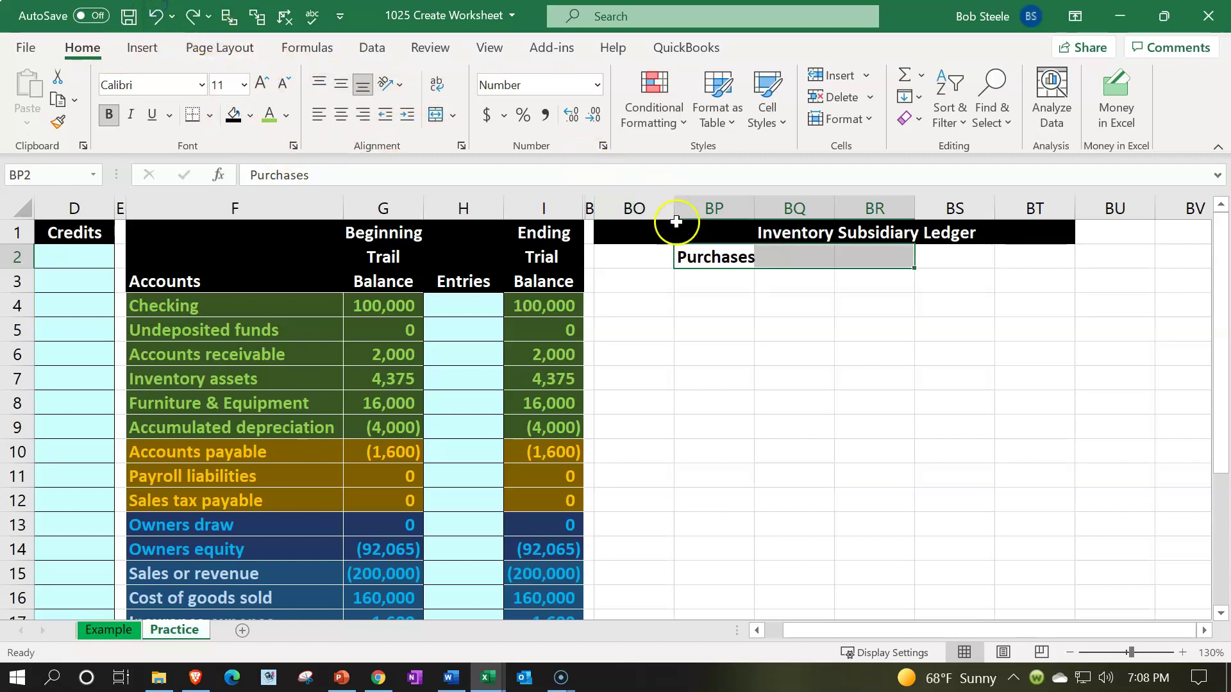
{"action": "right_click", "coordinate": [708, 261]}
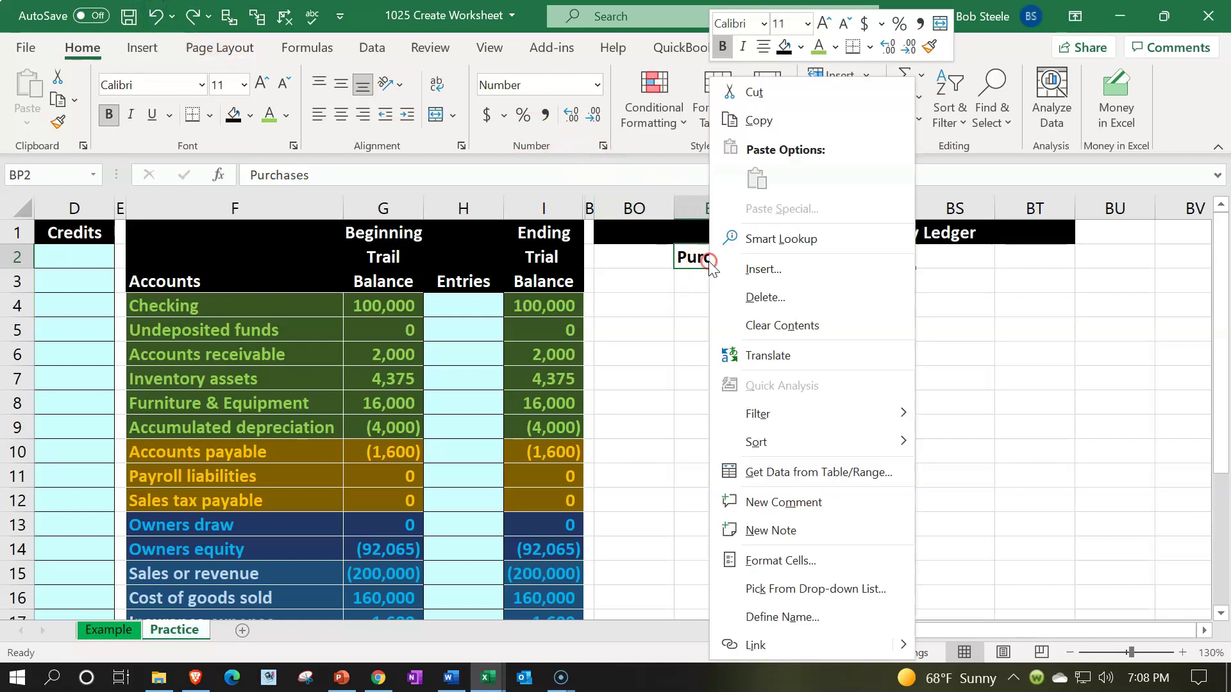
{"action": "left_click", "coordinate": [777, 559]}
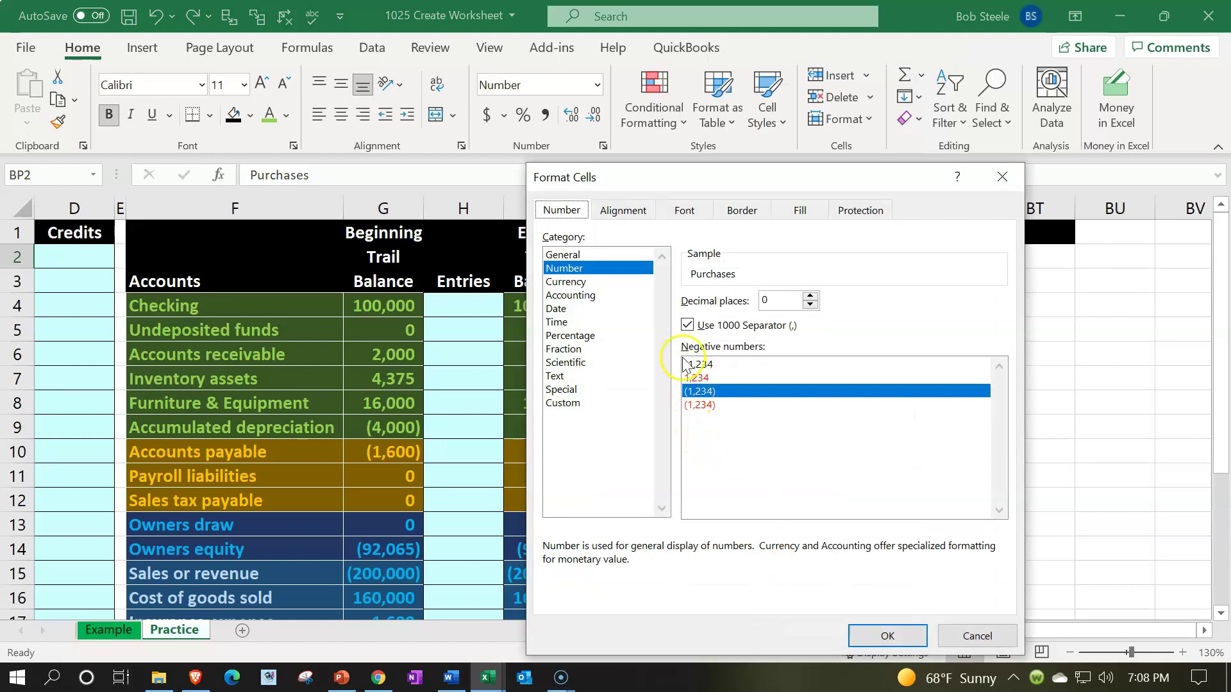
{"action": "left_click", "coordinate": [623, 210]}
{"action": "left_click", "coordinate": [675, 280]}
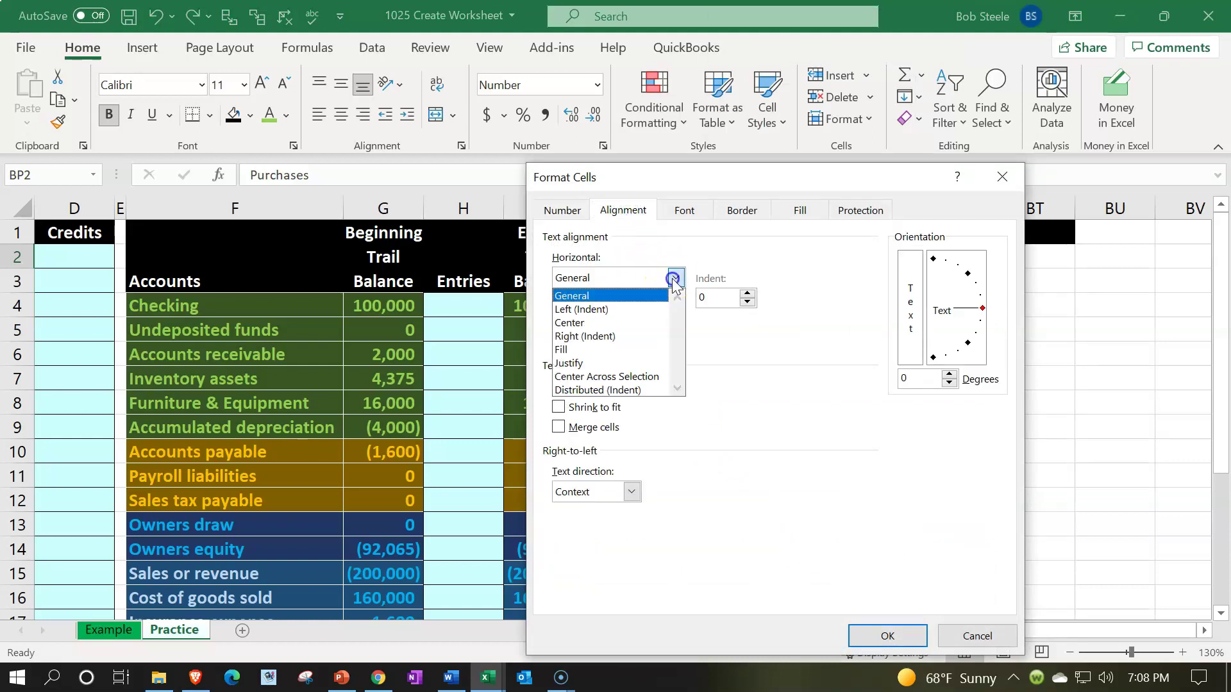
{"action": "left_click", "coordinate": [661, 377]}
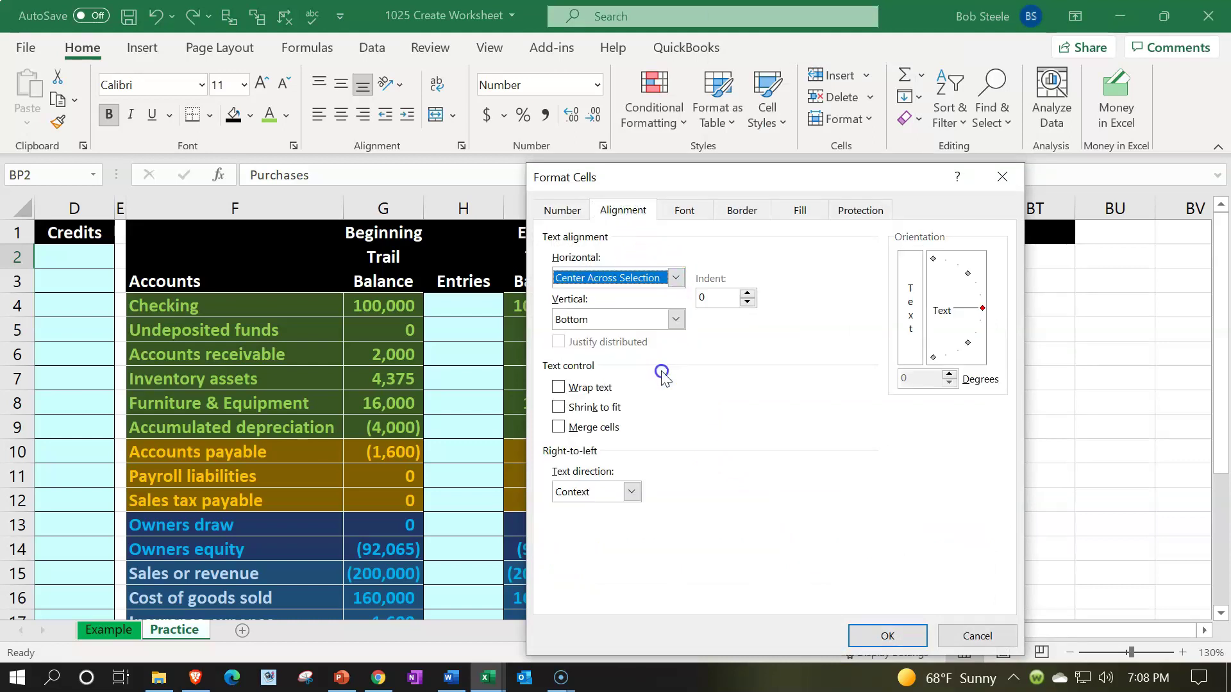
{"action": "left_click", "coordinate": [872, 634]}
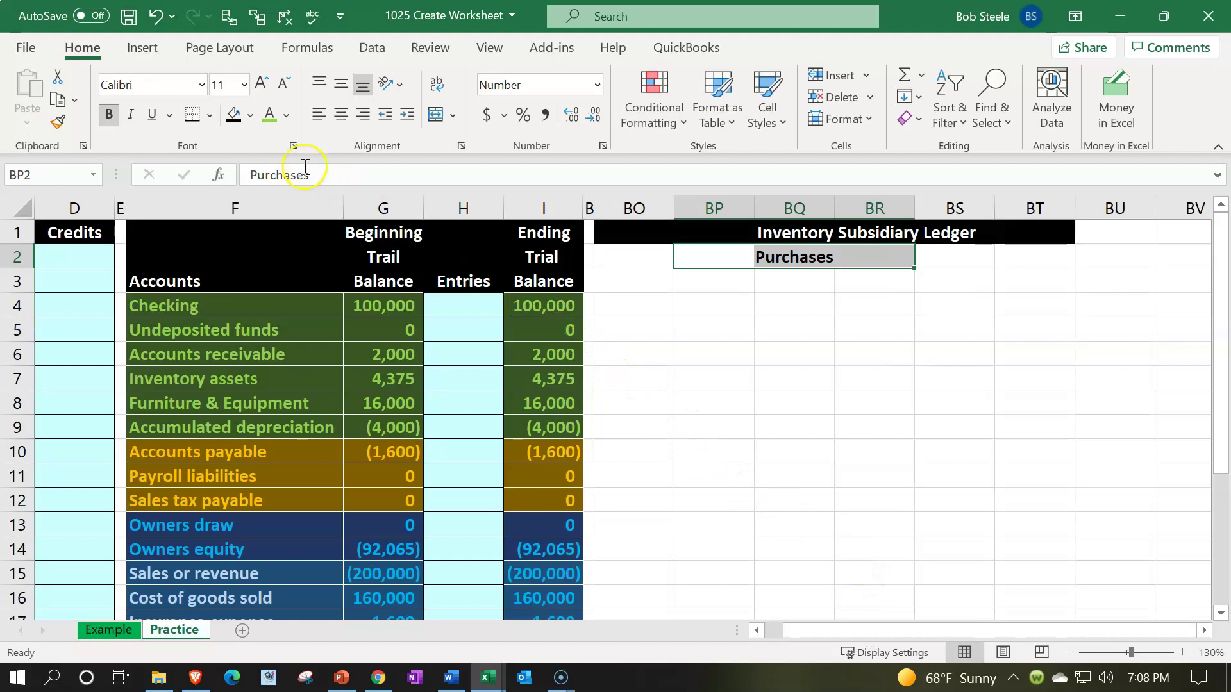
Give the Purchases heading BP2:BR2 a dark green fill and white font
{"action": "left_click", "coordinate": [252, 115]}
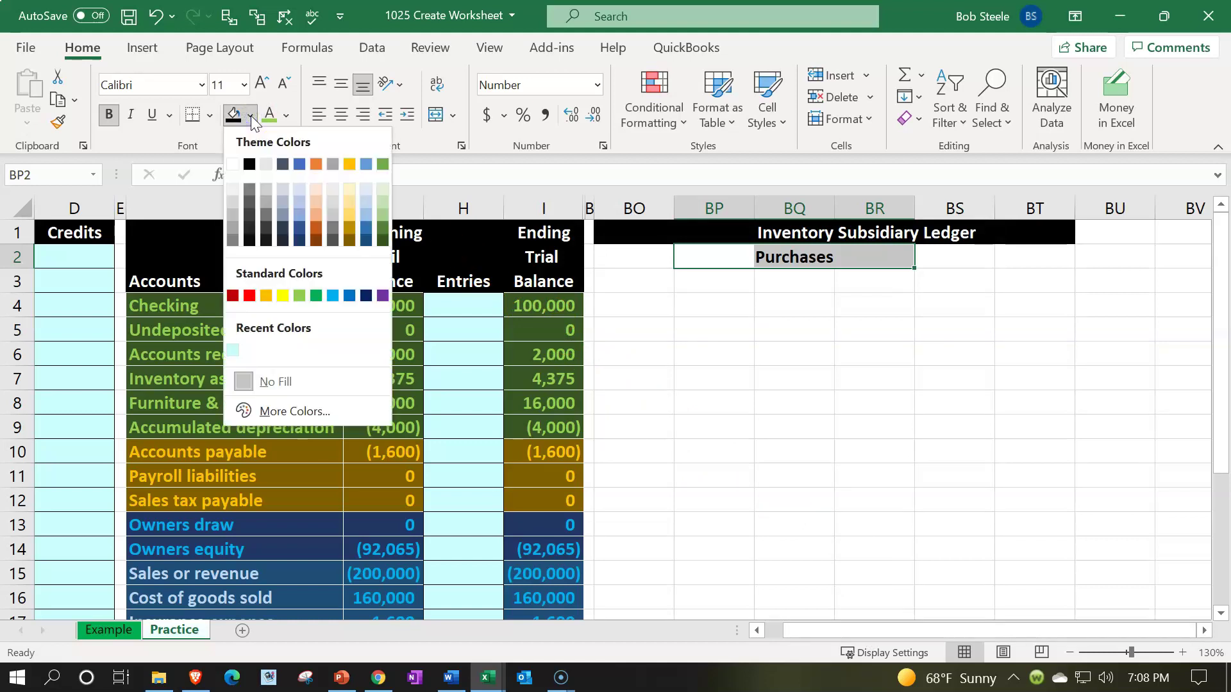
{"action": "left_click", "coordinate": [383, 237]}
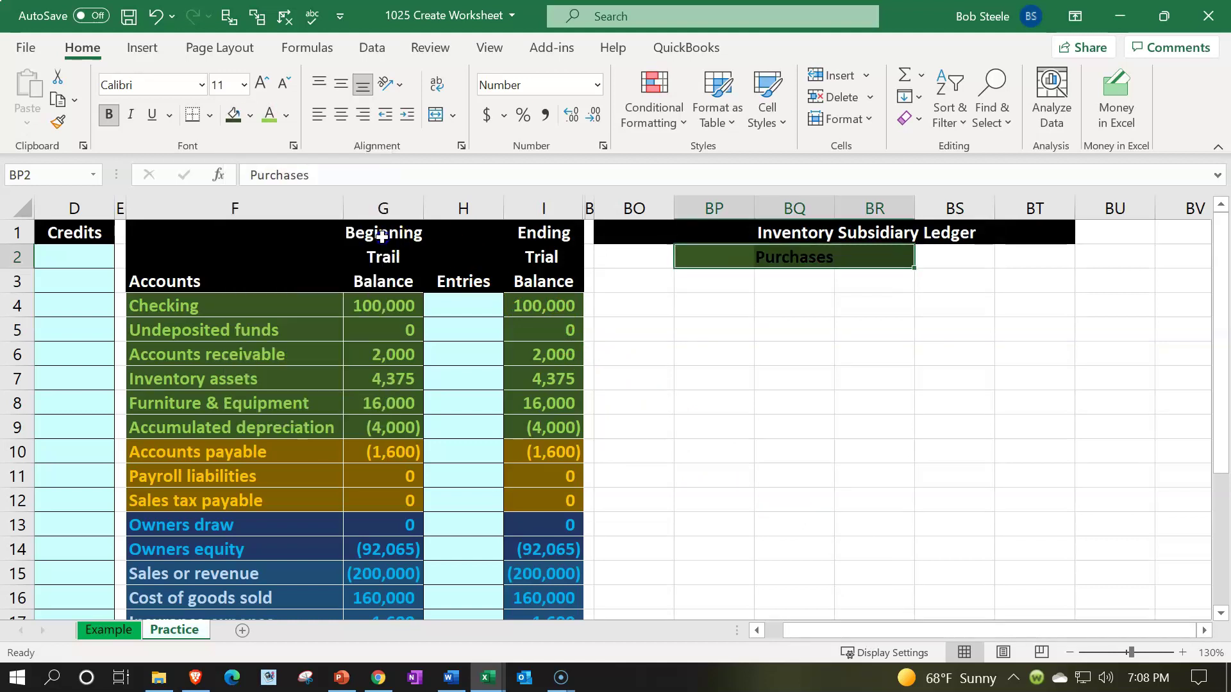
{"action": "left_click", "coordinate": [268, 115]}
{"action": "left_click", "coordinate": [287, 117]}
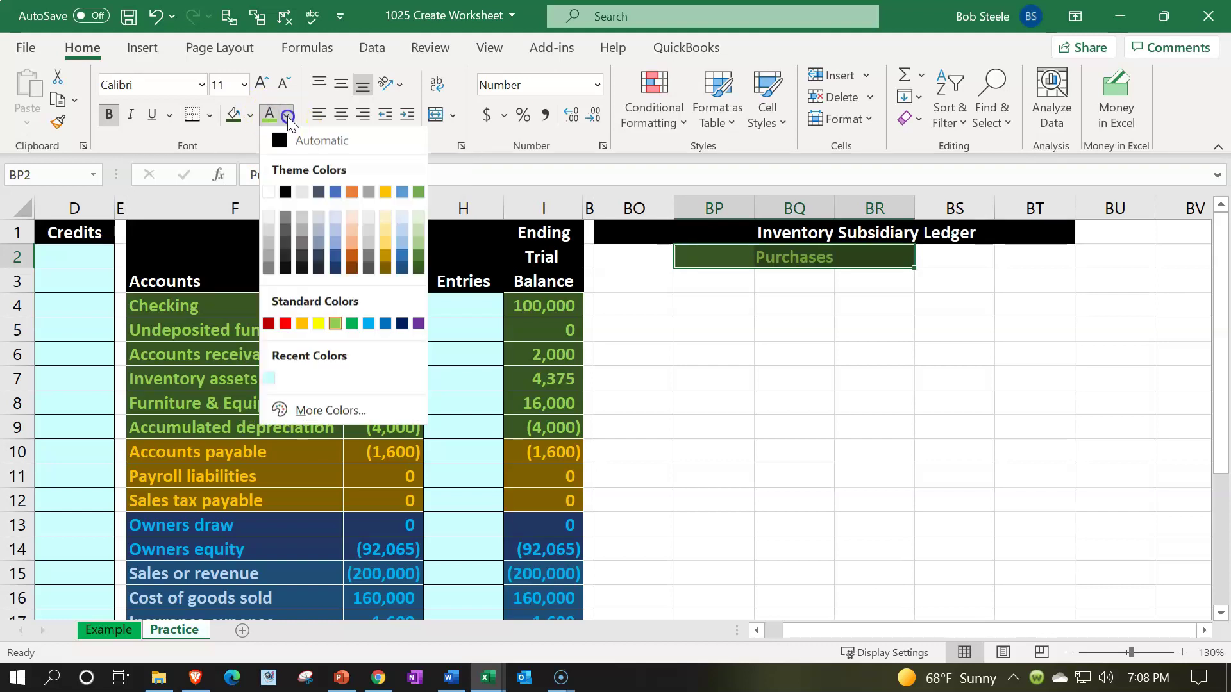
{"action": "left_click", "coordinate": [268, 191]}
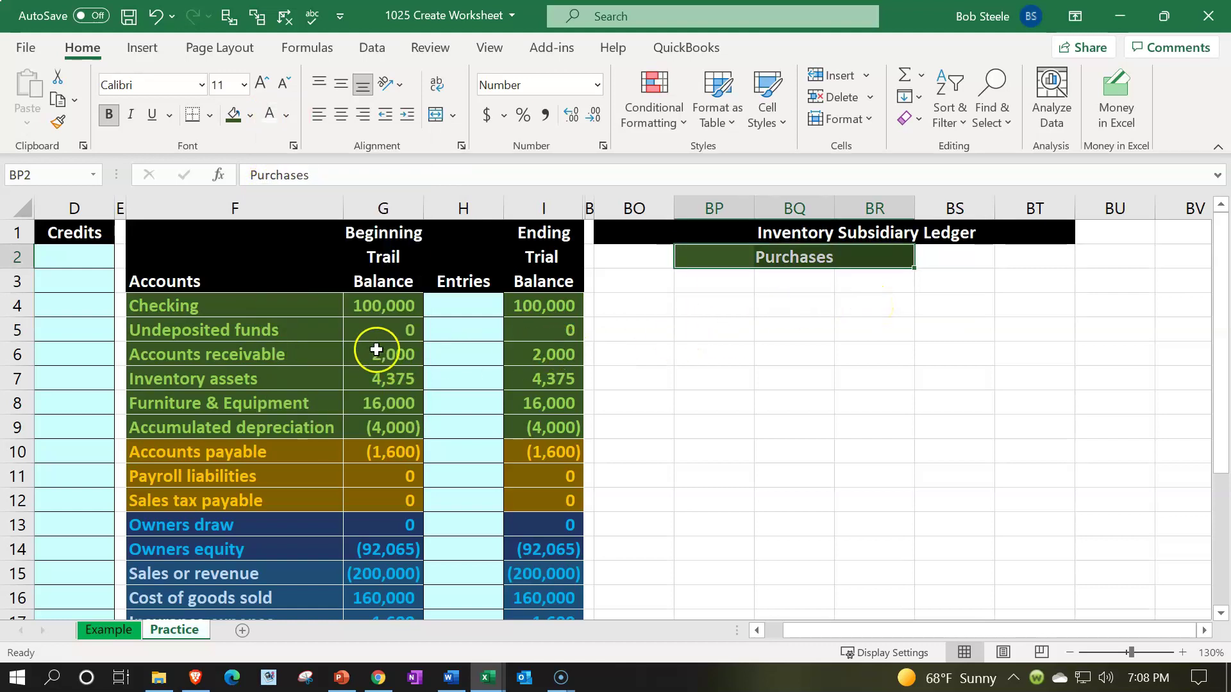
{"action": "left_click", "coordinate": [814, 320]}
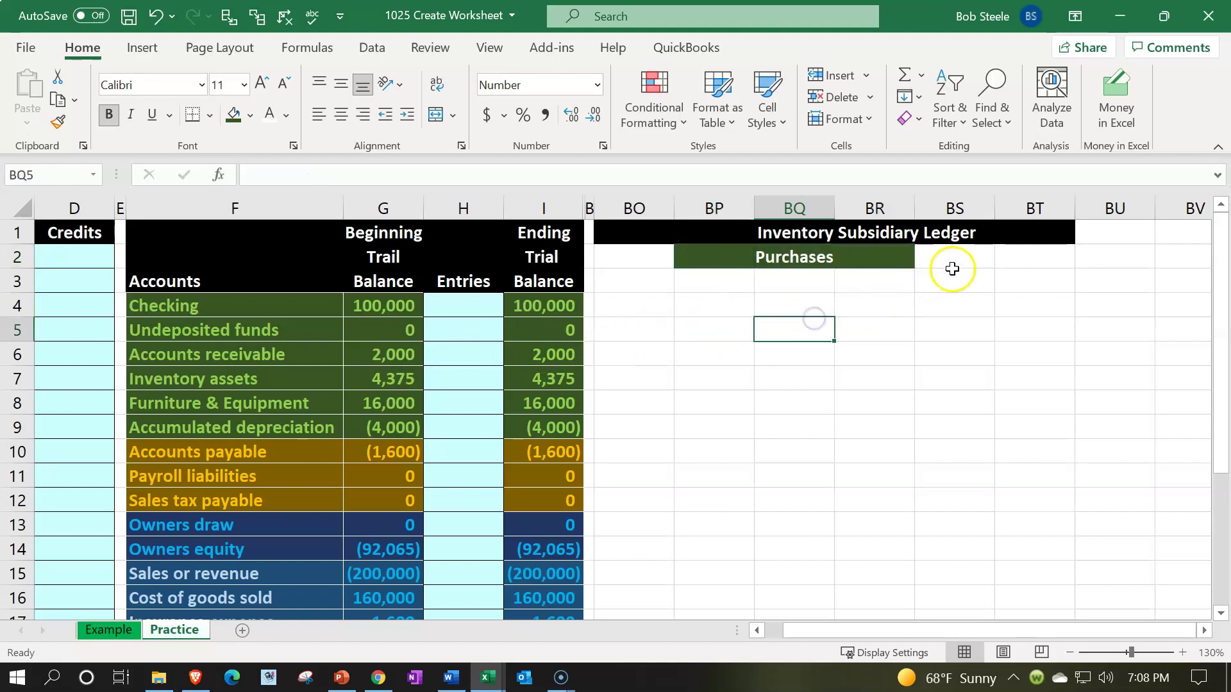
Enter the heading "Cost of Goods Sold" in cell BS2, beside the Purchases heading
{"action": "left_click", "coordinate": [951, 255]}
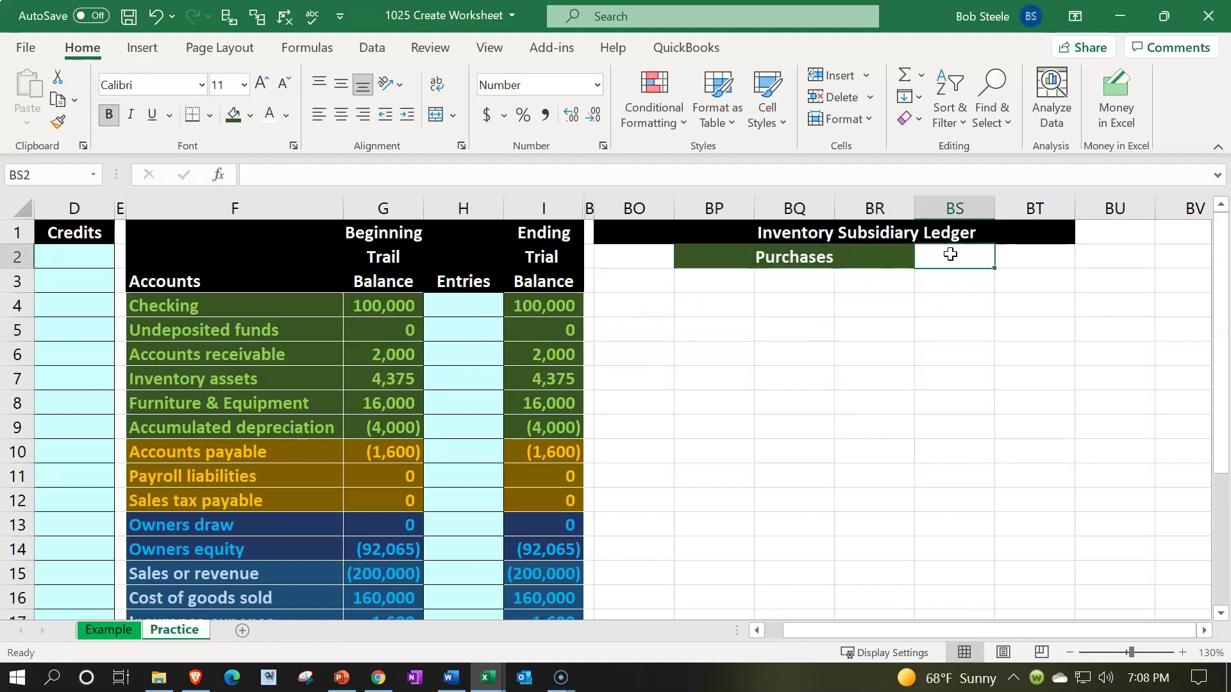
{"action": "type", "text": "Cost of Good "}
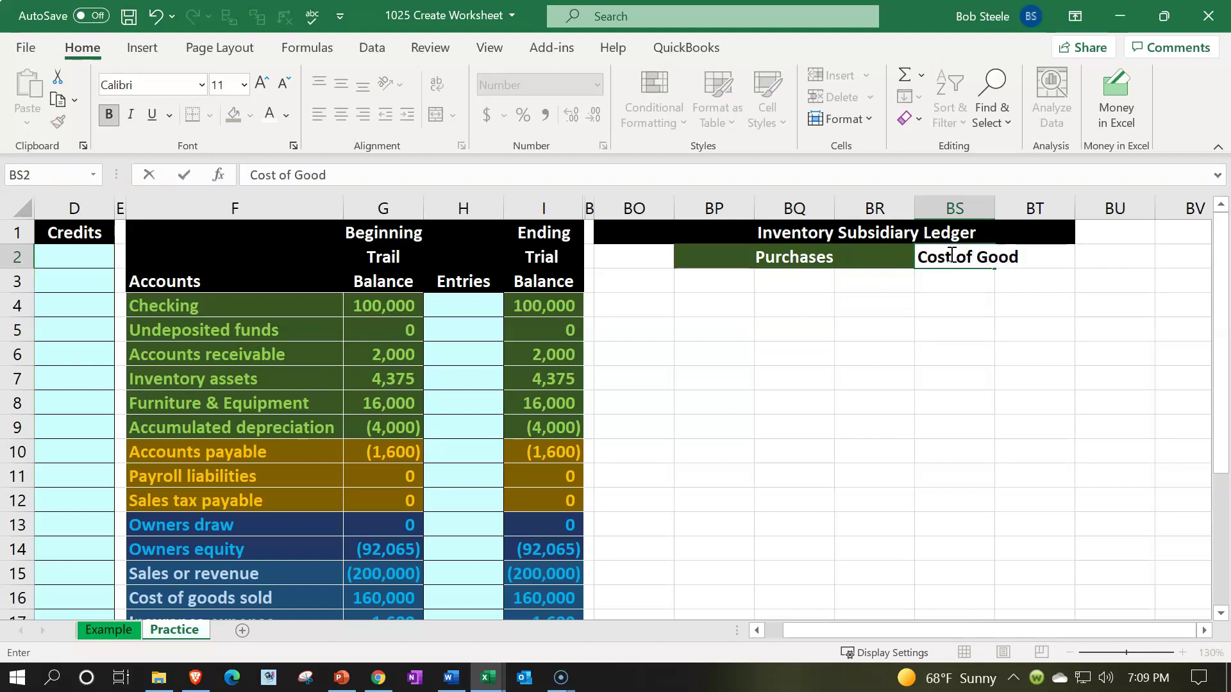
{"action": "type", "text": " Sold"}
{"action": "key", "text": "Return"}
Center the "Cost of Goods Sold" heading over BS2:BU2 using Center Across Selection
{"action": "left_click_drag", "start_coordinate": [950, 254], "coordinate": [1094, 257]}
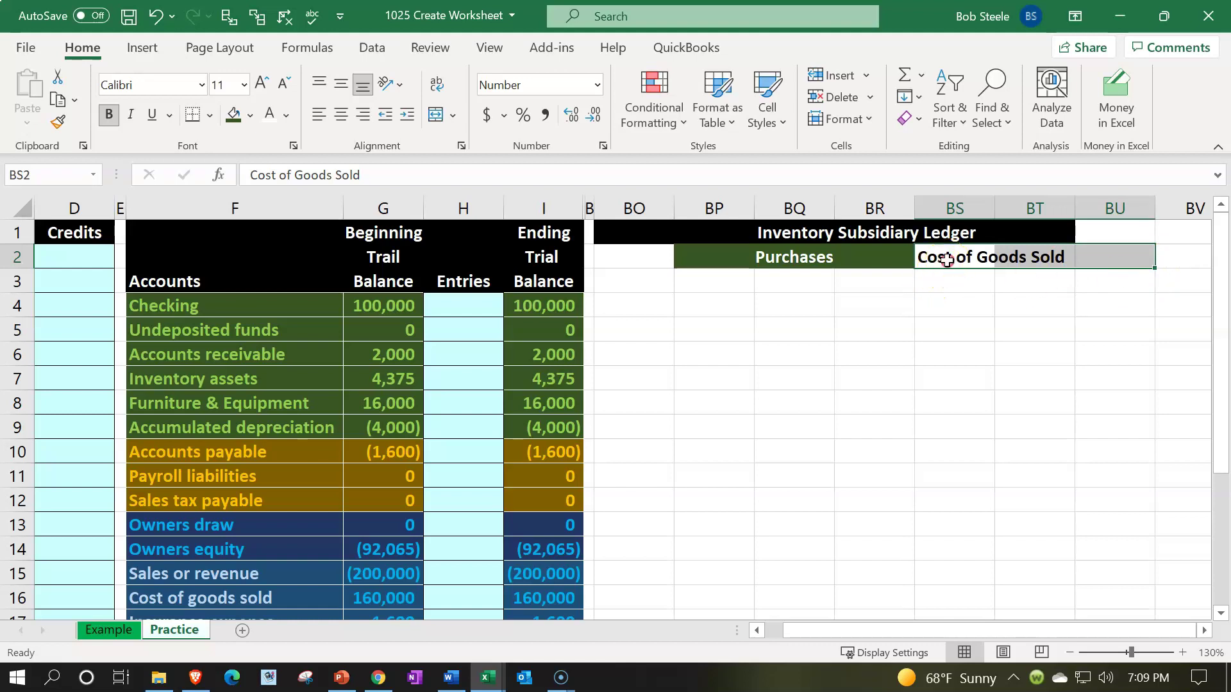
{"action": "right_click", "coordinate": [949, 259]}
{"action": "mouse_move", "coordinate": [1008, 423]}
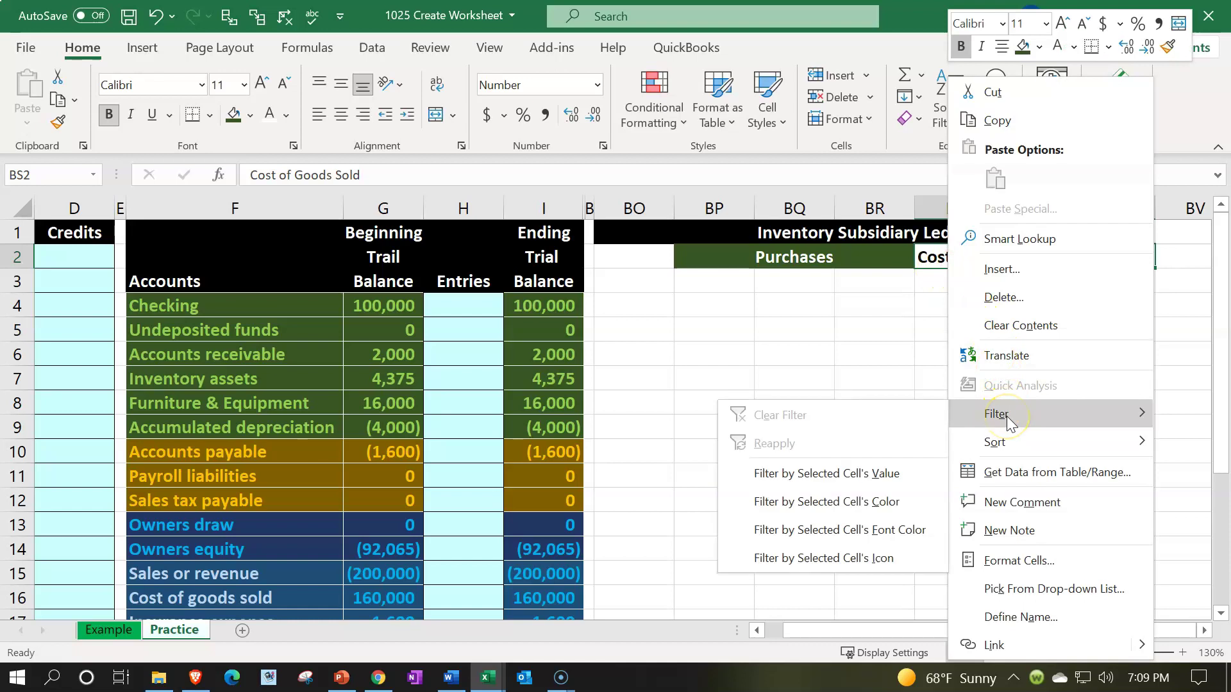
{"action": "left_click", "coordinate": [1020, 561]}
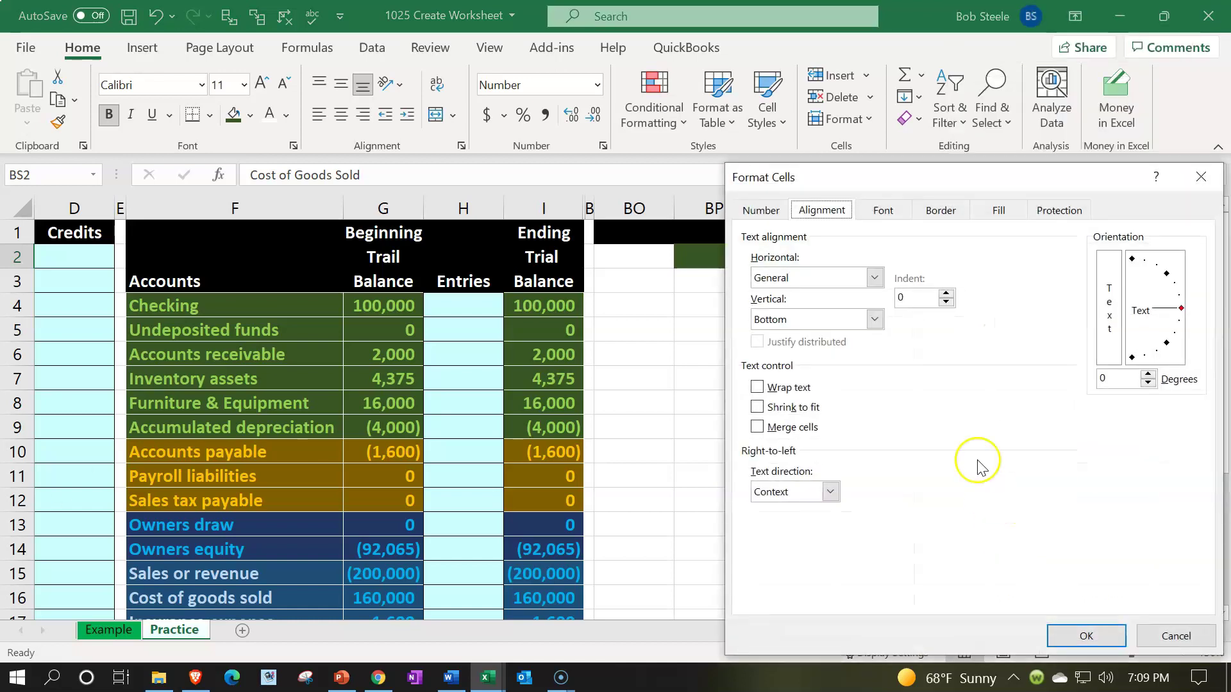
{"action": "left_click", "coordinate": [874, 277]}
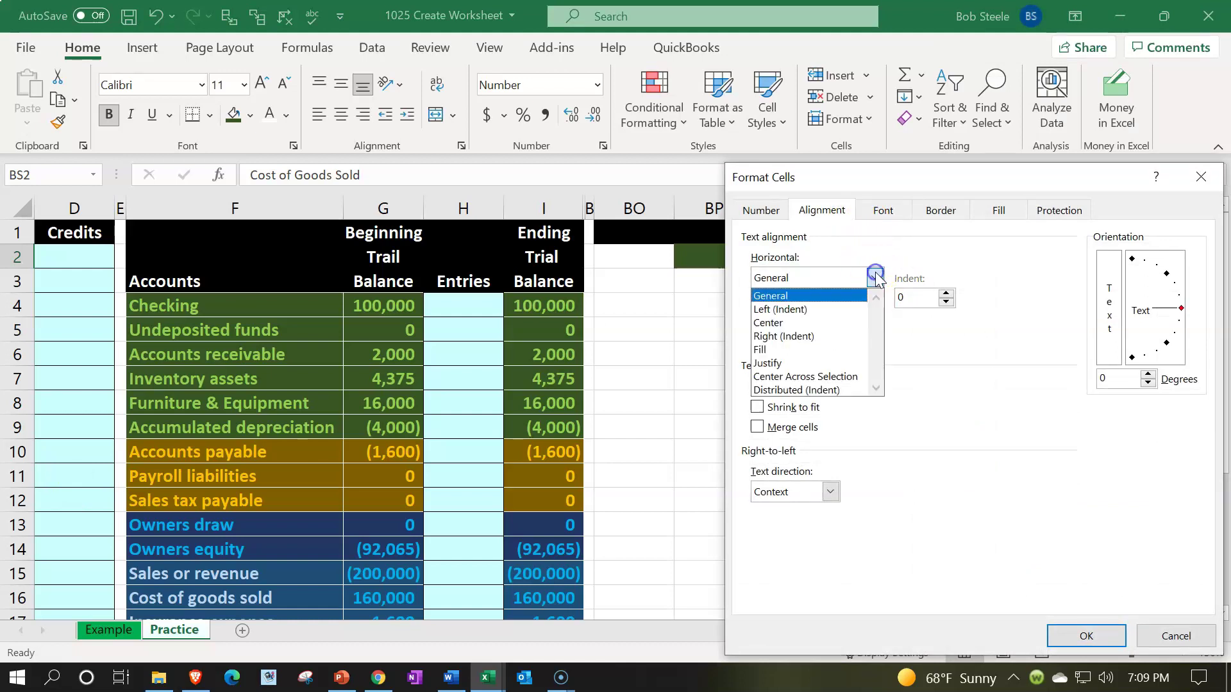
{"action": "left_click", "coordinate": [831, 376]}
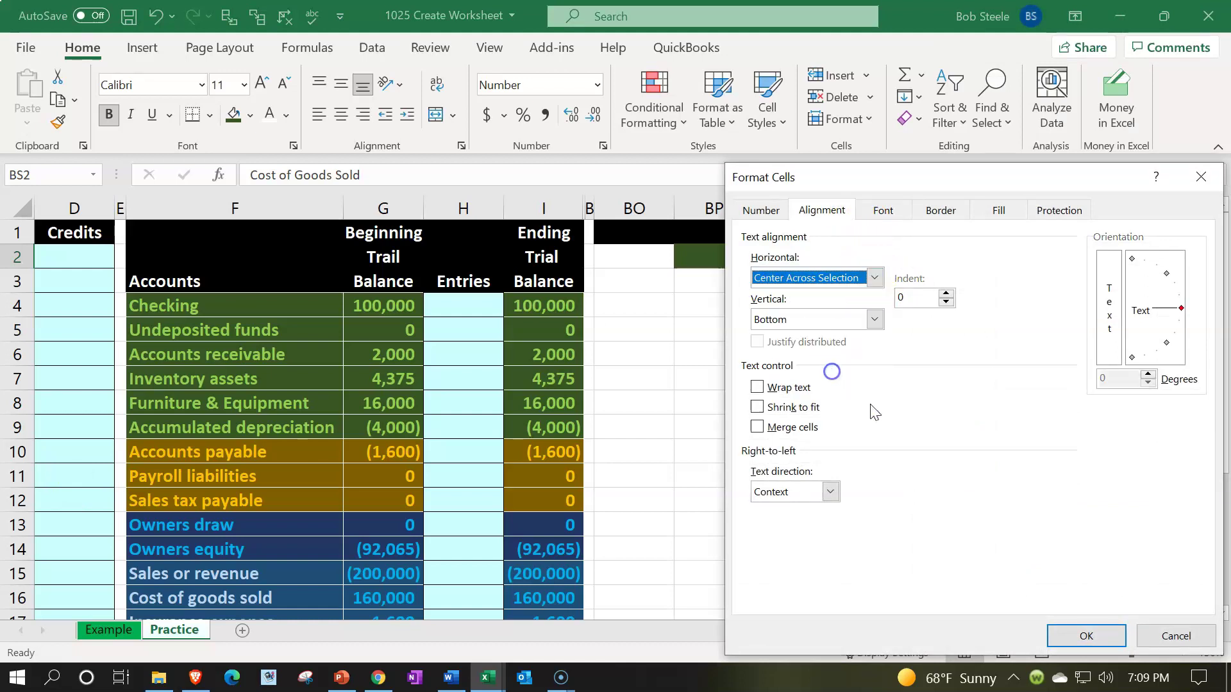
{"action": "left_click", "coordinate": [1087, 636]}
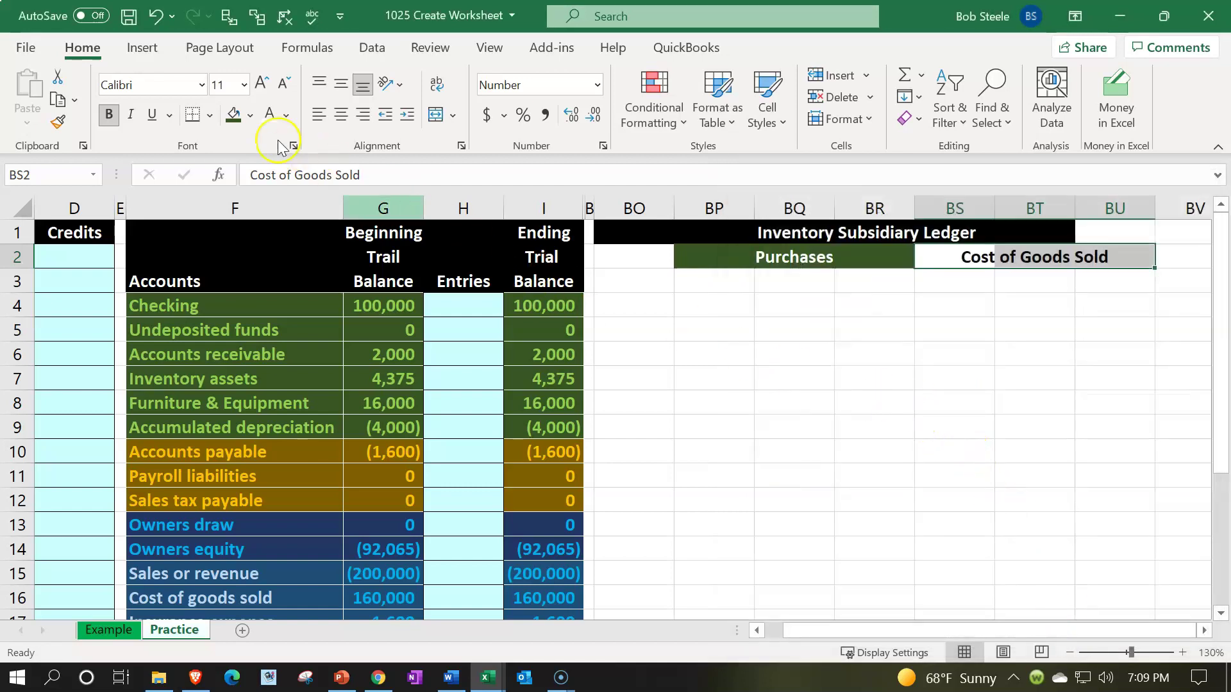
Give the Cost of Goods Sold heading BS2:BU2 a dark blue fill and white font
{"action": "left_click", "coordinate": [251, 117]}
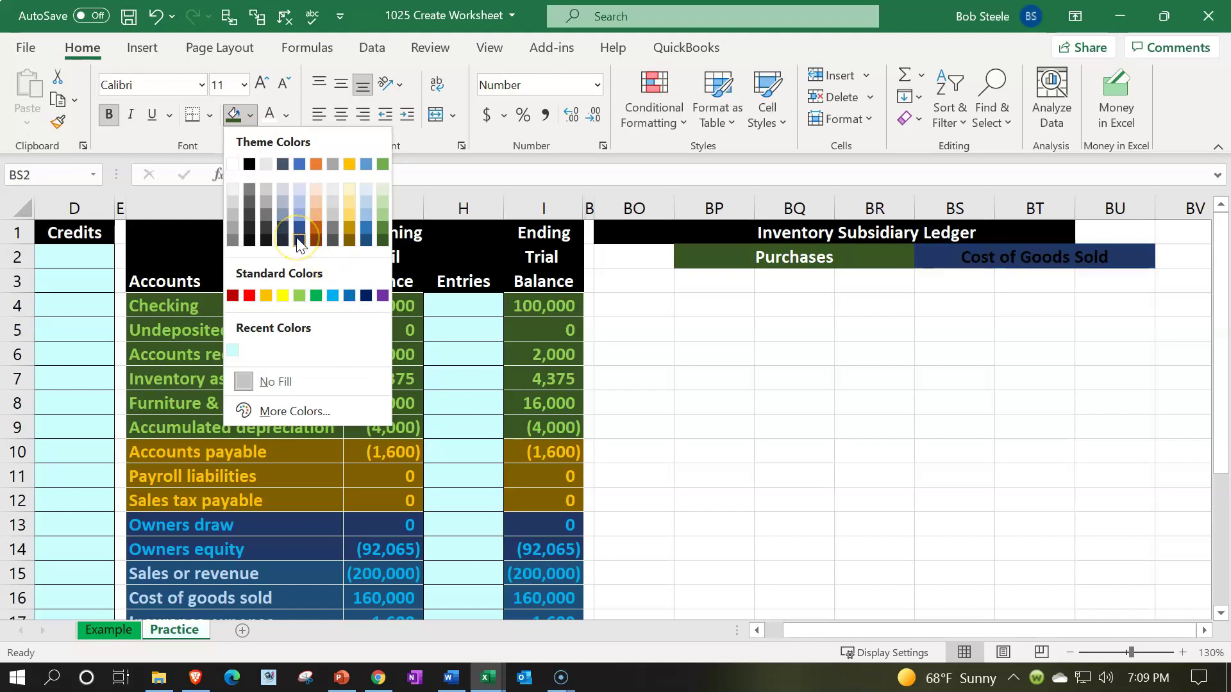
{"action": "left_click", "coordinate": [365, 241]}
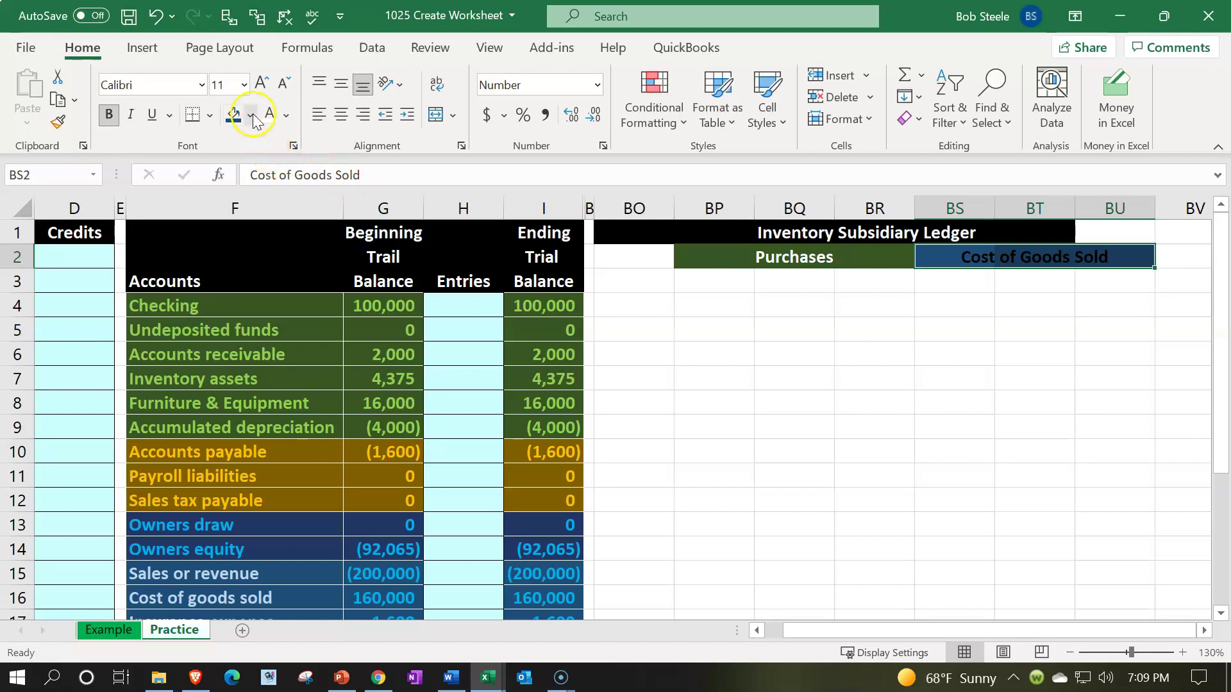
{"action": "left_click", "coordinate": [286, 115]}
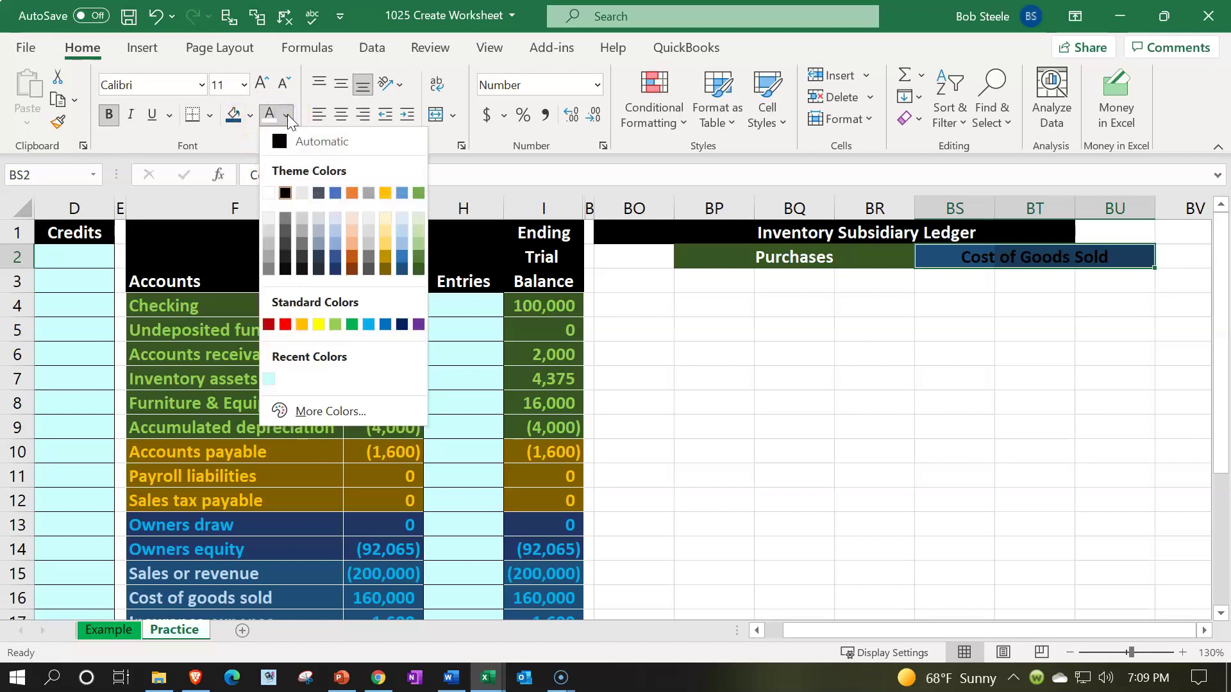
{"action": "left_click", "coordinate": [268, 193]}
{"action": "left_click", "coordinate": [836, 276]}
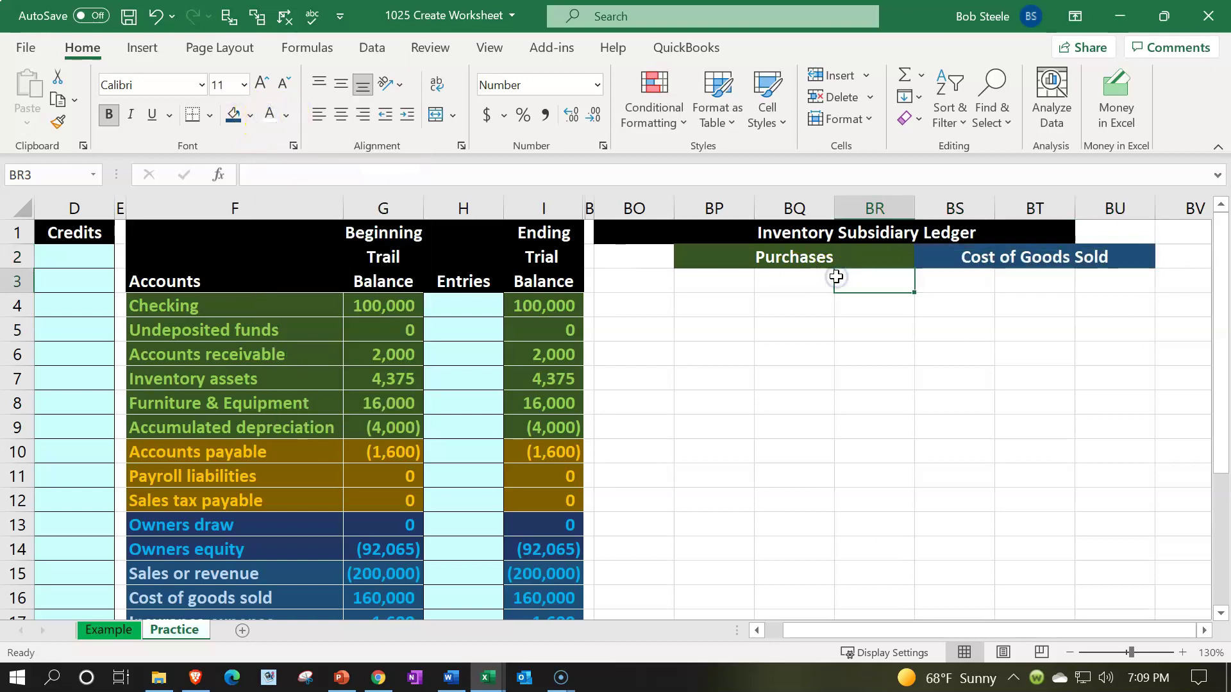
Enter the heading "Ending Inventory" in cell BV2, beside the Cost of Goods Sold heading
{"action": "key", "text": "Right"}
{"action": "key", "text": "Right"}
{"action": "key", "text": "Right"}
{"action": "key", "text": "Right"}
{"action": "key", "text": "Right"}
{"action": "key", "text": "Right"}
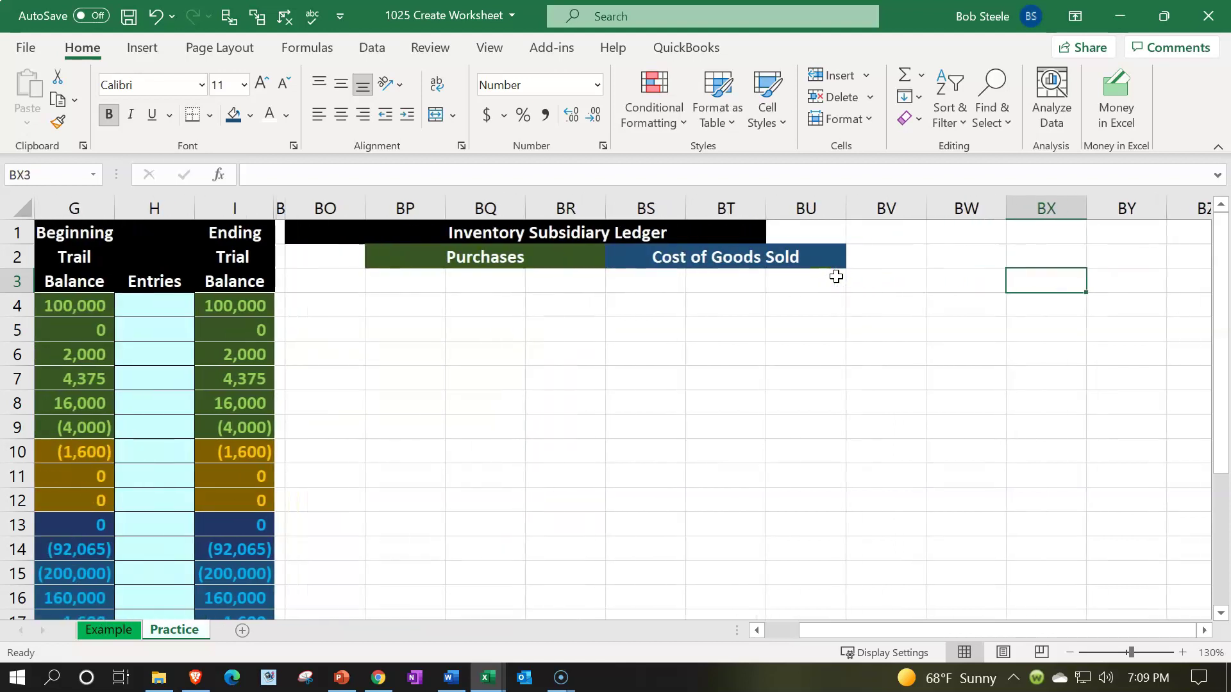
{"action": "key", "text": "Up"}
{"action": "key", "text": "Left"}
{"action": "key", "text": "Left"}
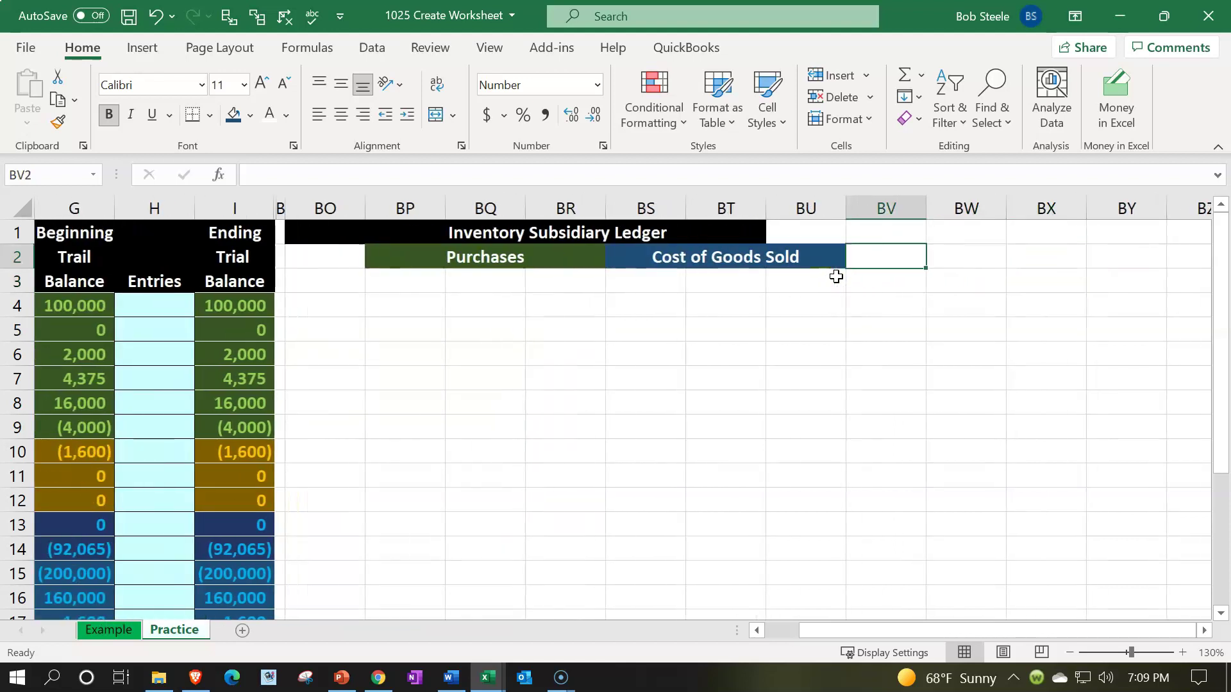
{"action": "type", "text": "En"}
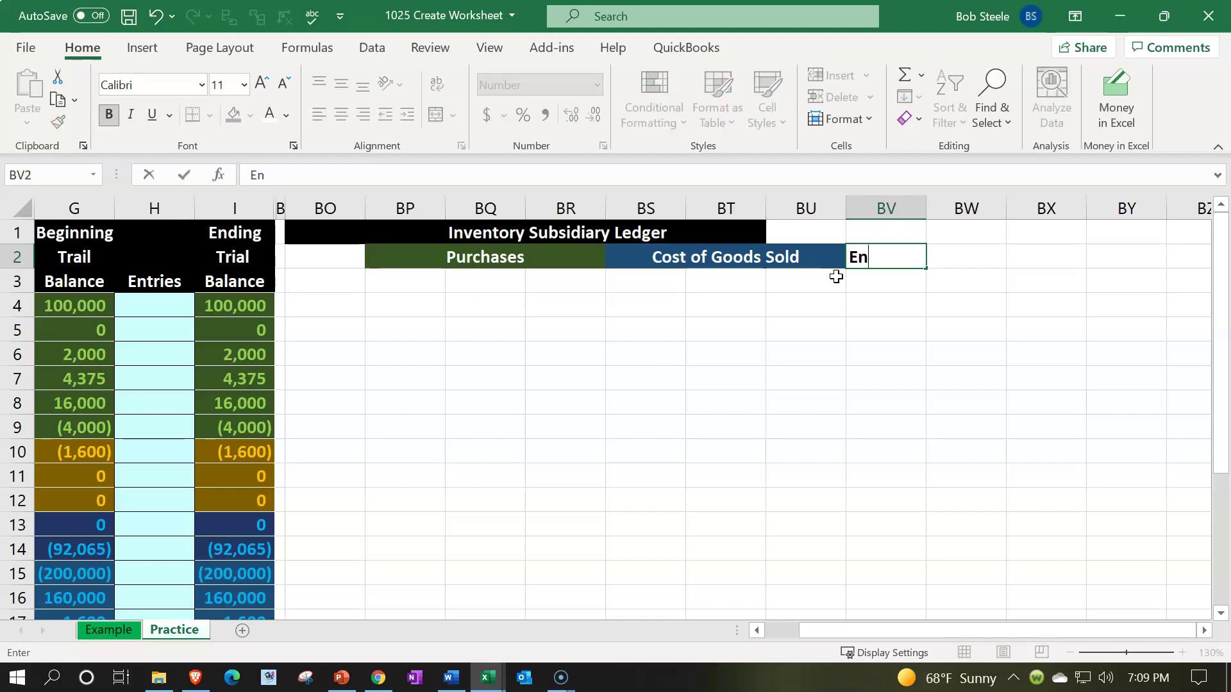
{"action": "type", "text": "ding Inventory"}
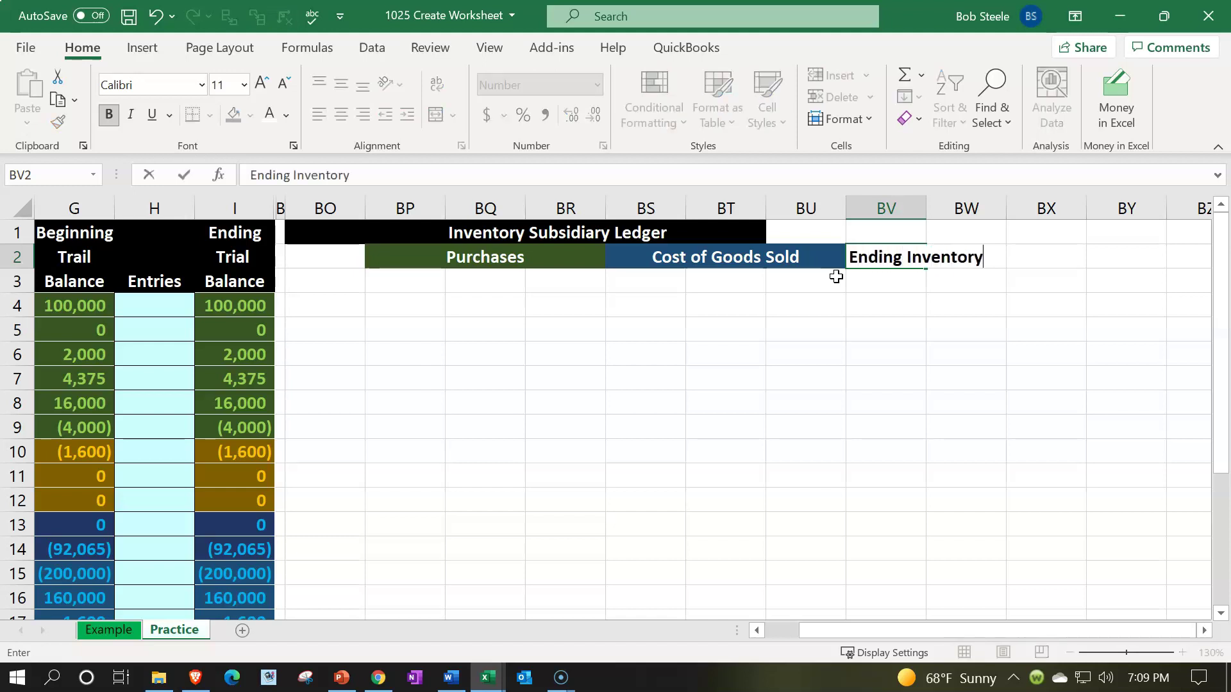
{"action": "key", "text": "Return"}
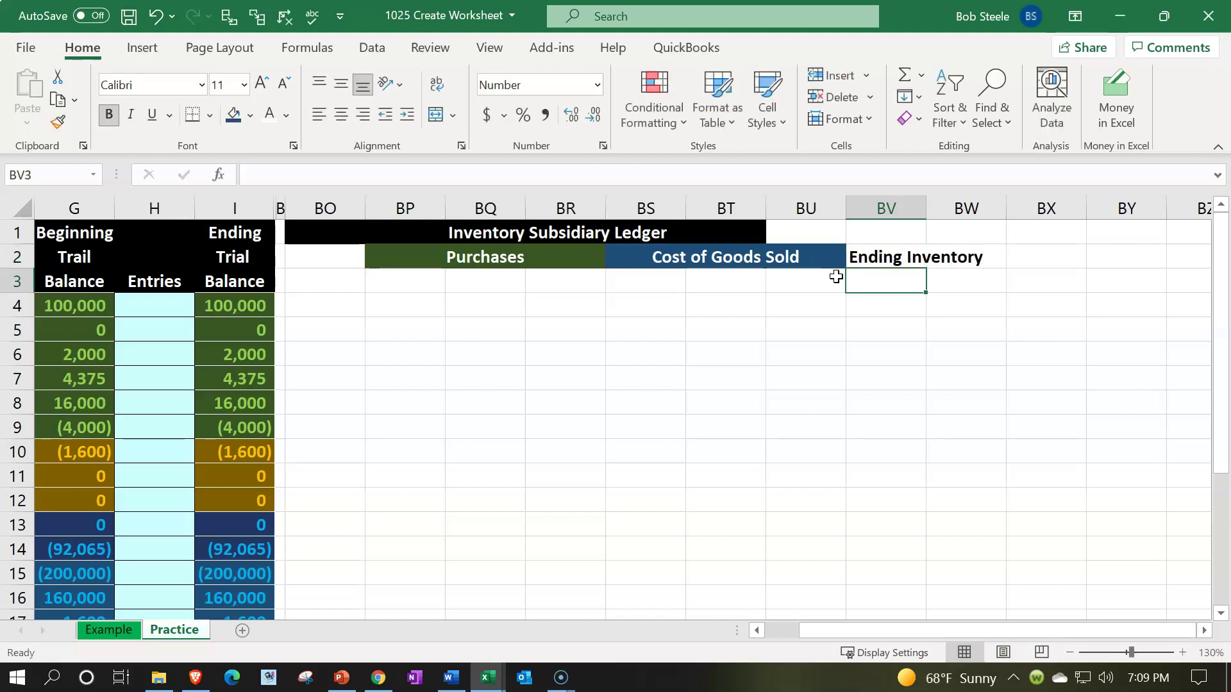
Center the "Ending Inventory" heading over BV2:BX2 using Center Across Selection
{"action": "left_click", "coordinate": [883, 257]}
{"action": "left_click_drag", "start_coordinate": [917, 256], "coordinate": [1014, 253]}
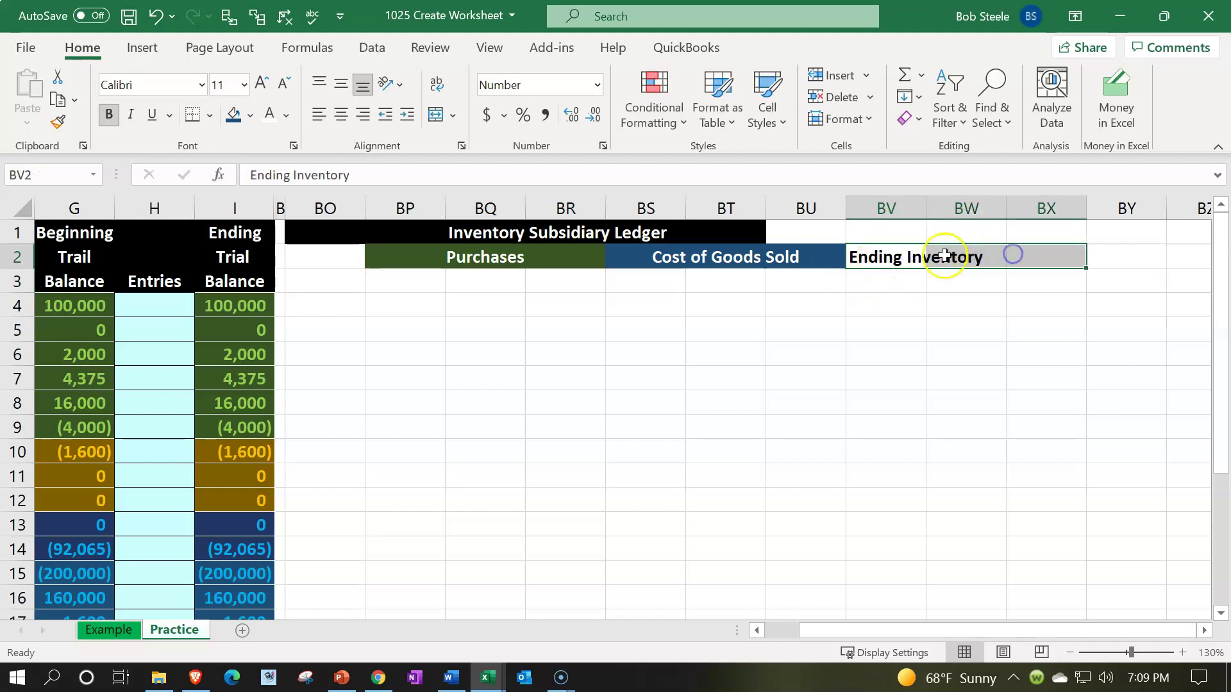
{"action": "right_click", "coordinate": [896, 259]}
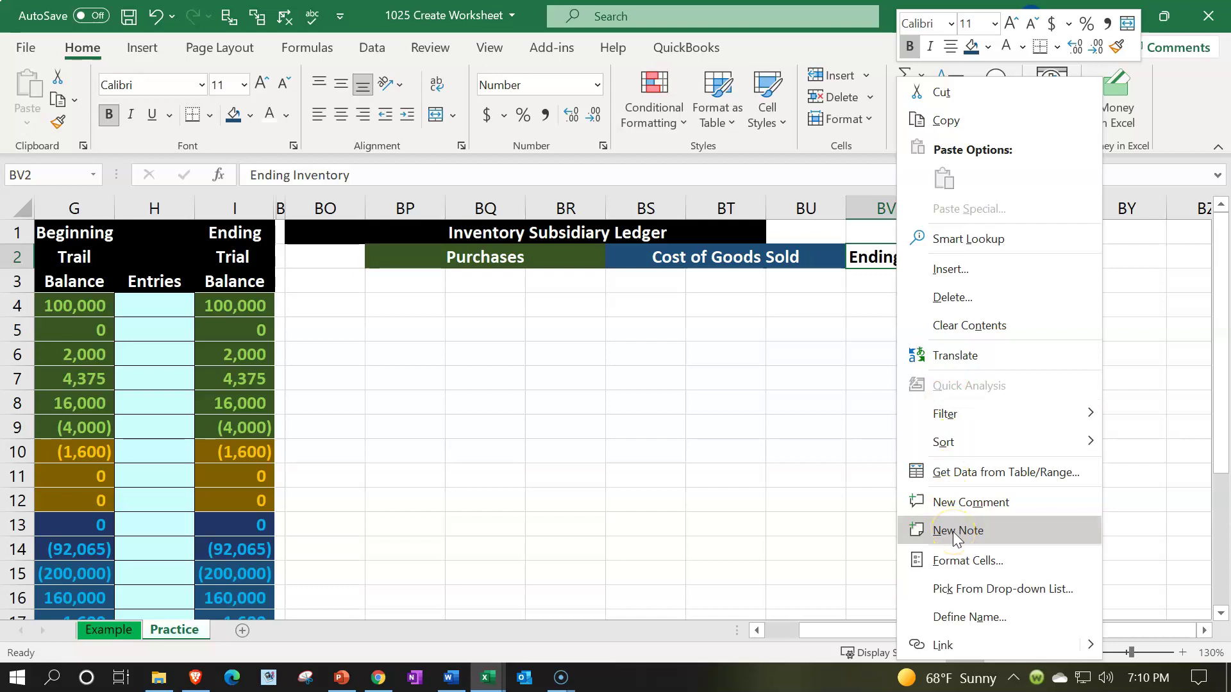
{"action": "left_click", "coordinate": [961, 560]}
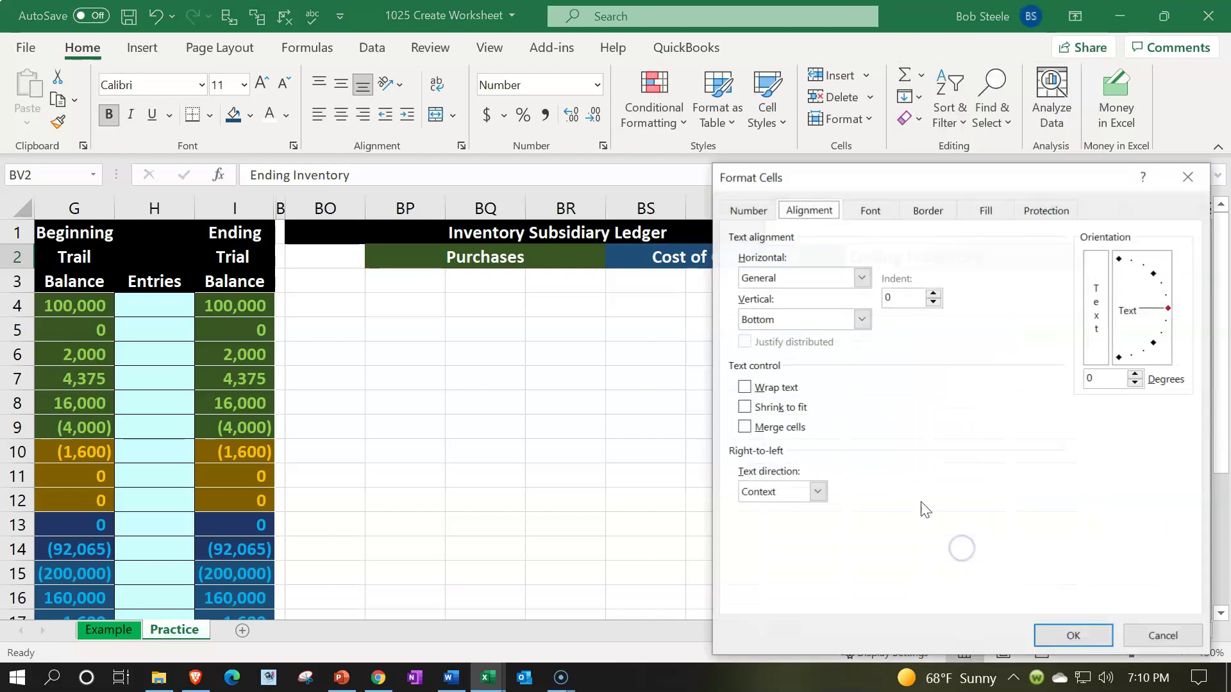
{"action": "left_click", "coordinate": [861, 277]}
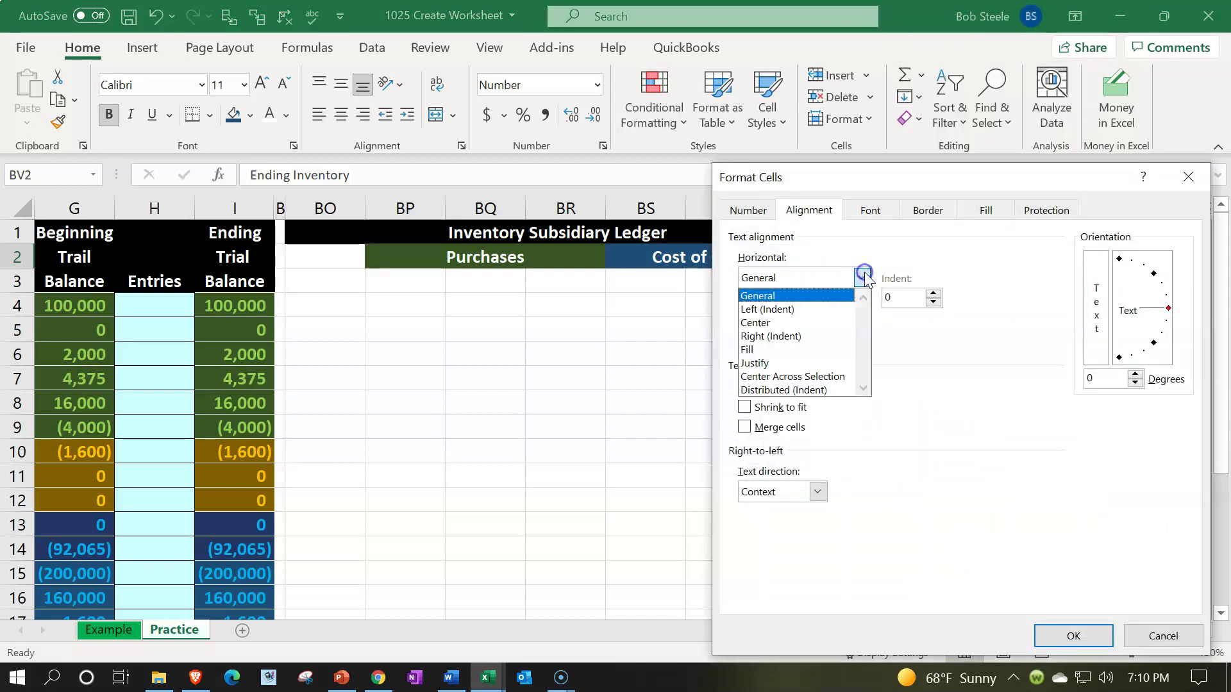
{"action": "left_click", "coordinate": [817, 382]}
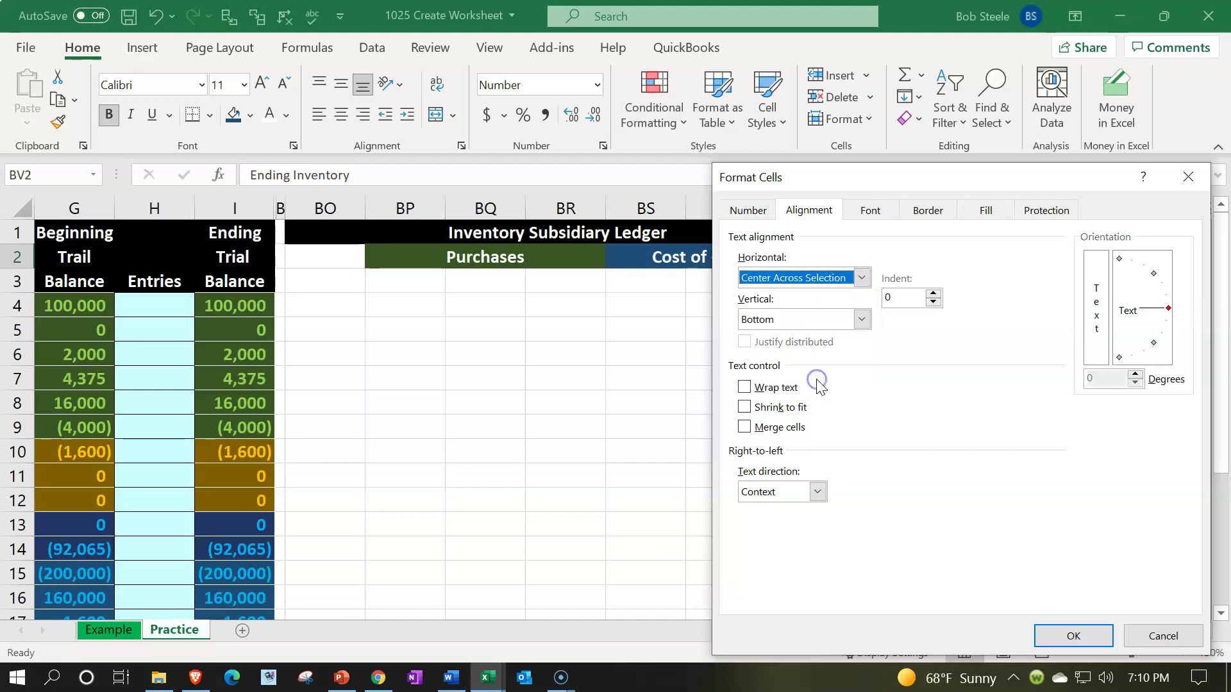
{"action": "left_click", "coordinate": [1072, 635]}
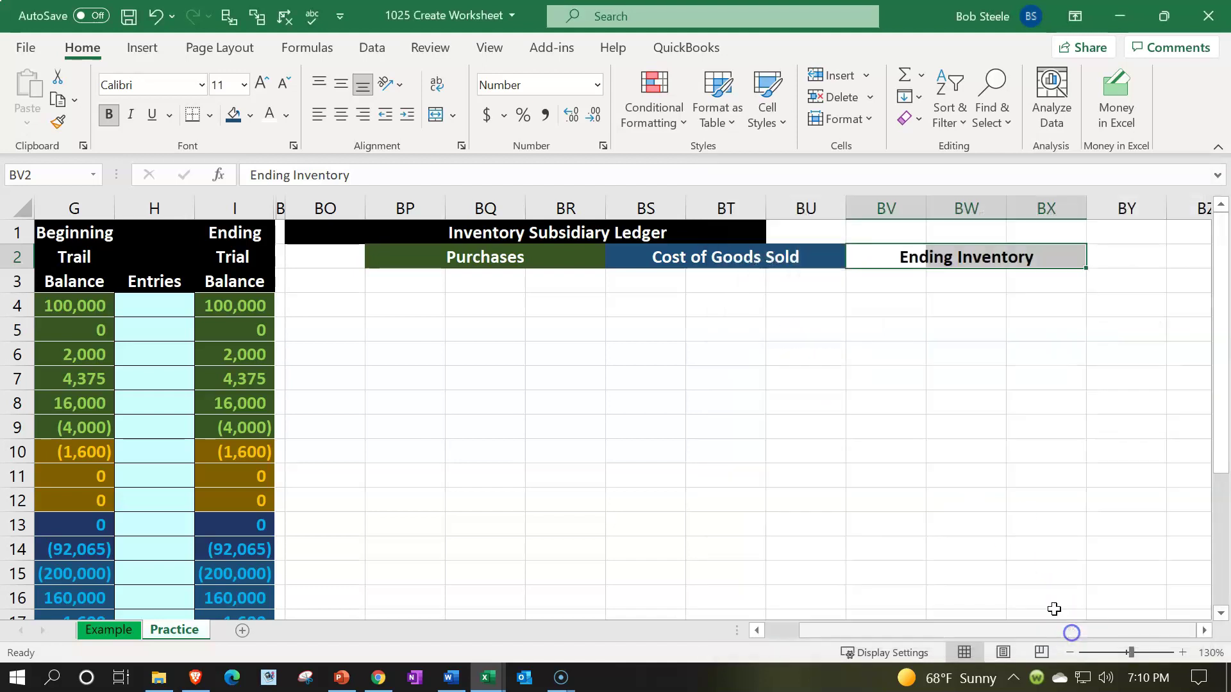
Give the Ending Inventory heading BV2:BX2 a dark green fill and white font
{"action": "left_click", "coordinate": [988, 501]}
{"action": "left_click_drag", "start_coordinate": [907, 255], "coordinate": [996, 271]}
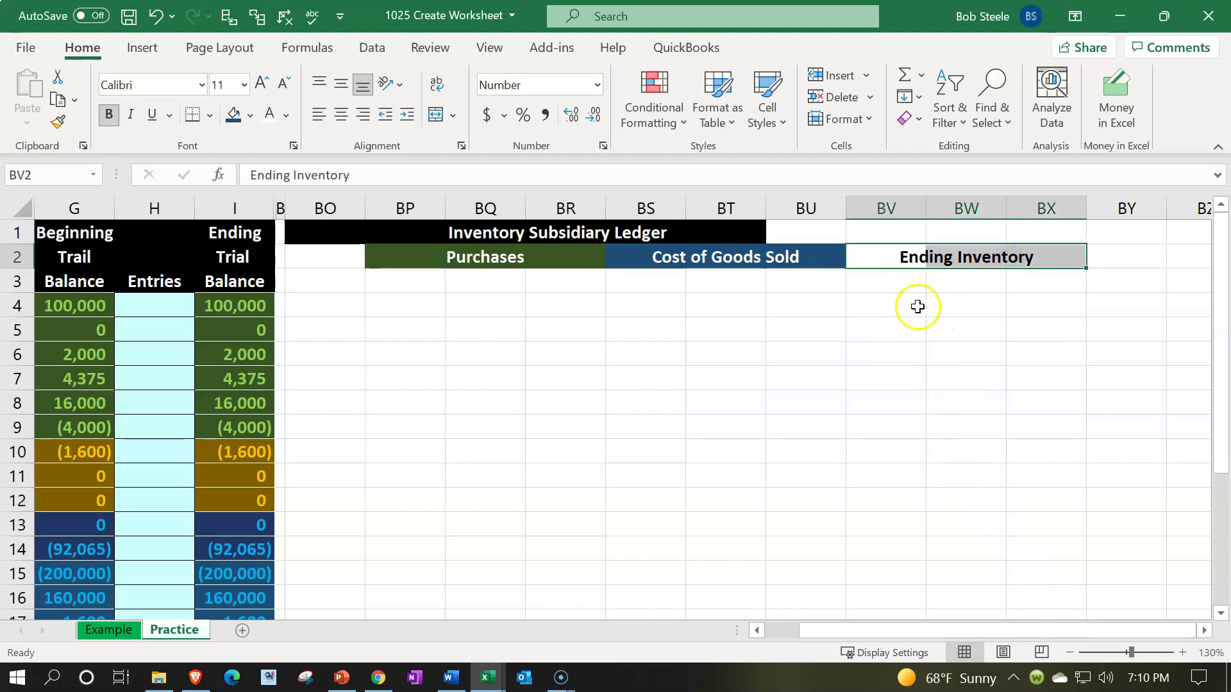
{"action": "left_click", "coordinate": [250, 116]}
{"action": "left_click", "coordinate": [383, 242]}
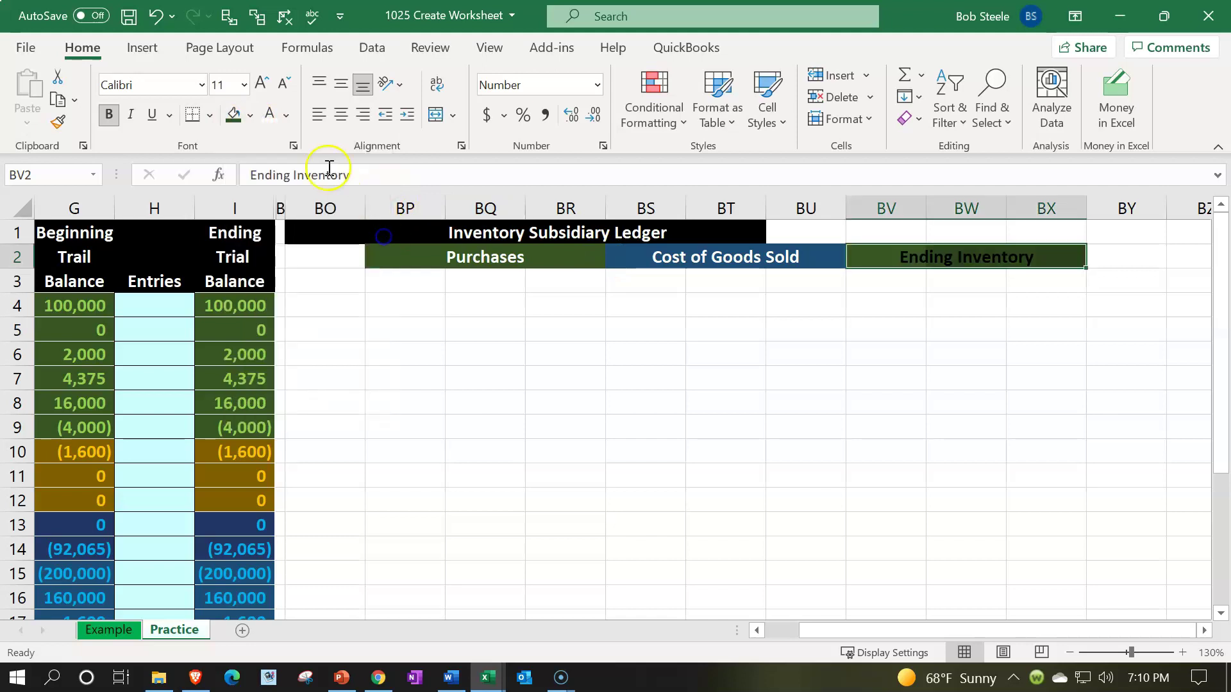
{"action": "left_click", "coordinate": [513, 346]}
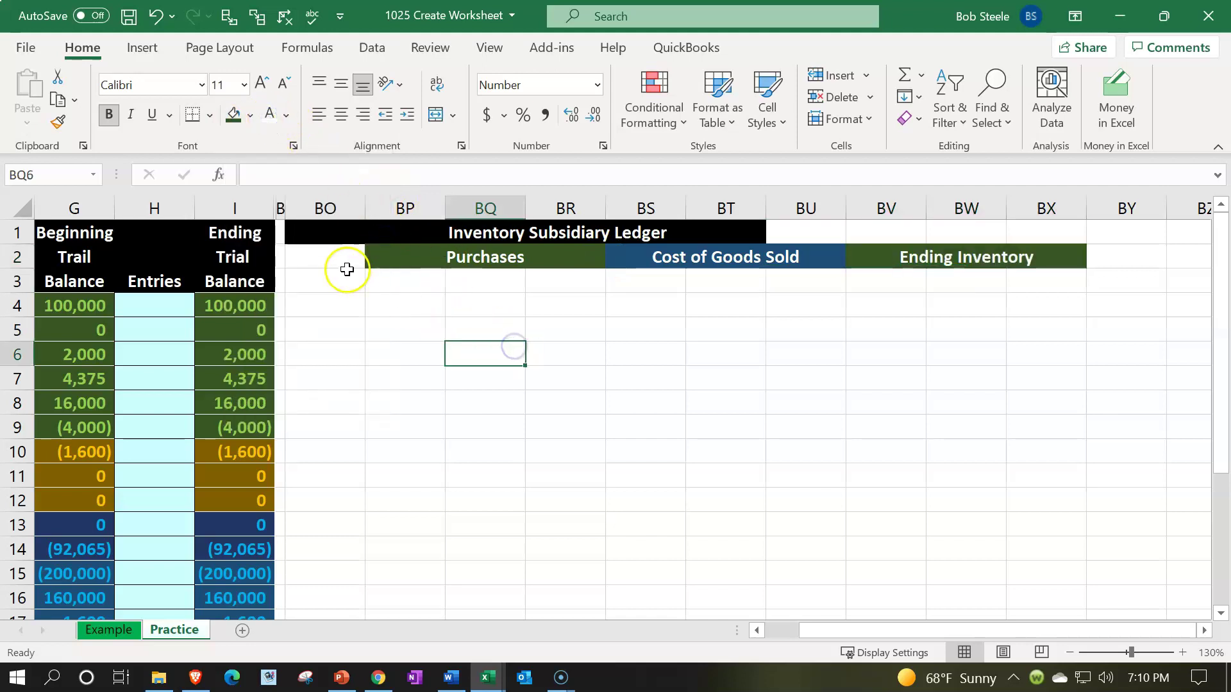
{"action": "left_click", "coordinate": [377, 282]}
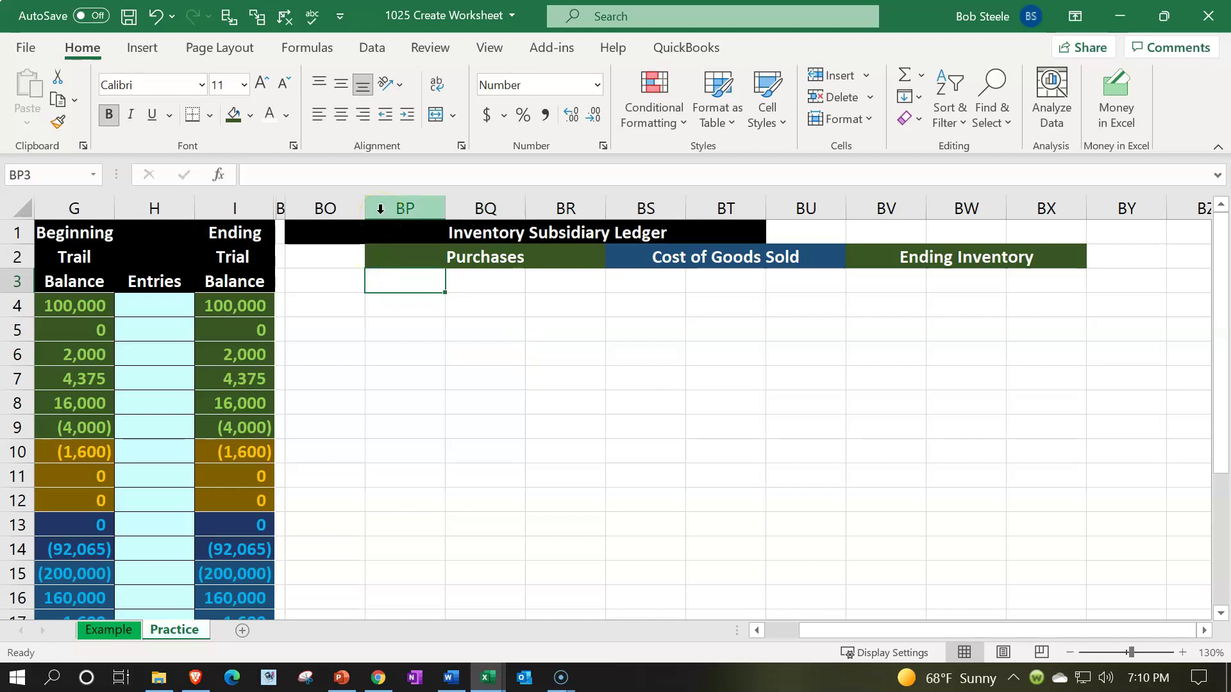
{"action": "type", "text": "Units"}
{"action": "key", "text": "Tab"}
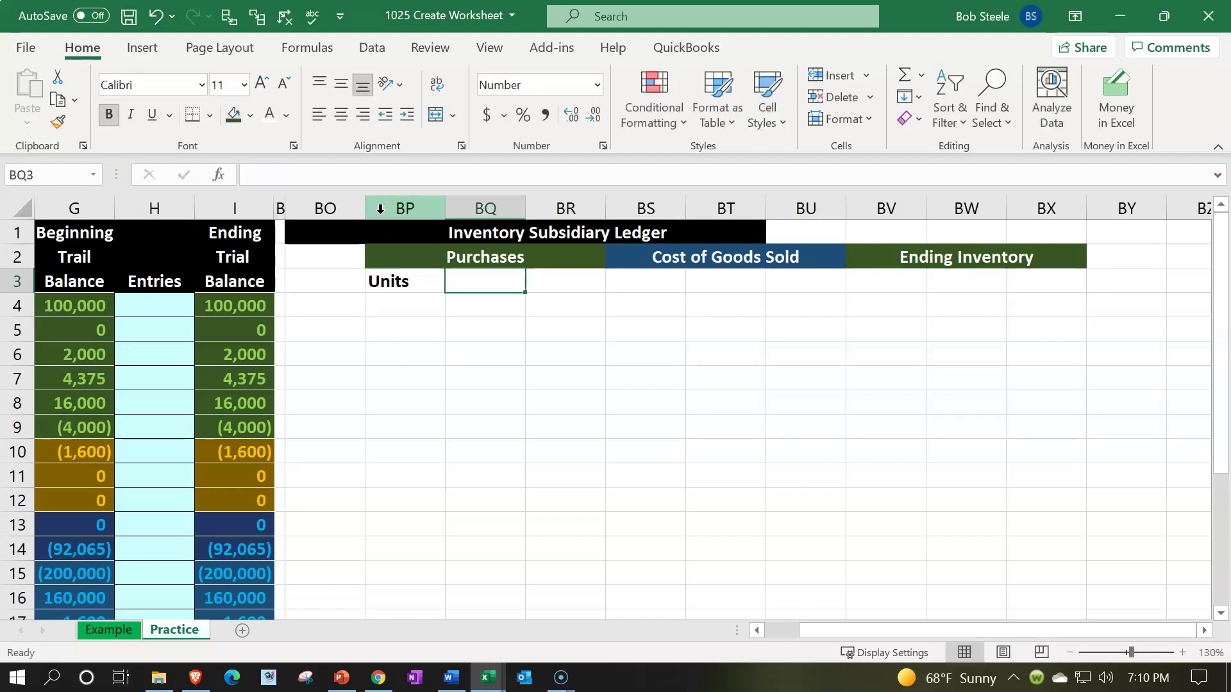
{"action": "key", "text": "Left"}
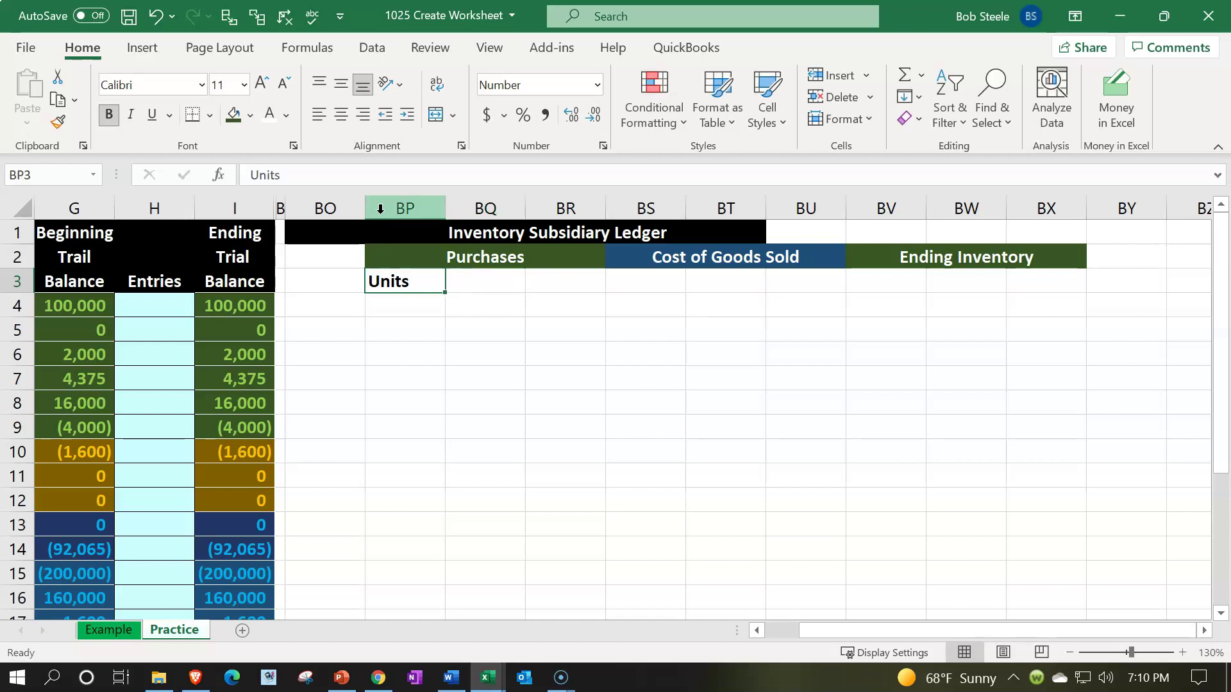
{"action": "key", "text": "Delete"}
Enter the column label "Units" in cell BP4, two rows below the Purchases heading
{"action": "key", "text": "Down"}
{"action": "type", "text": "Un"}
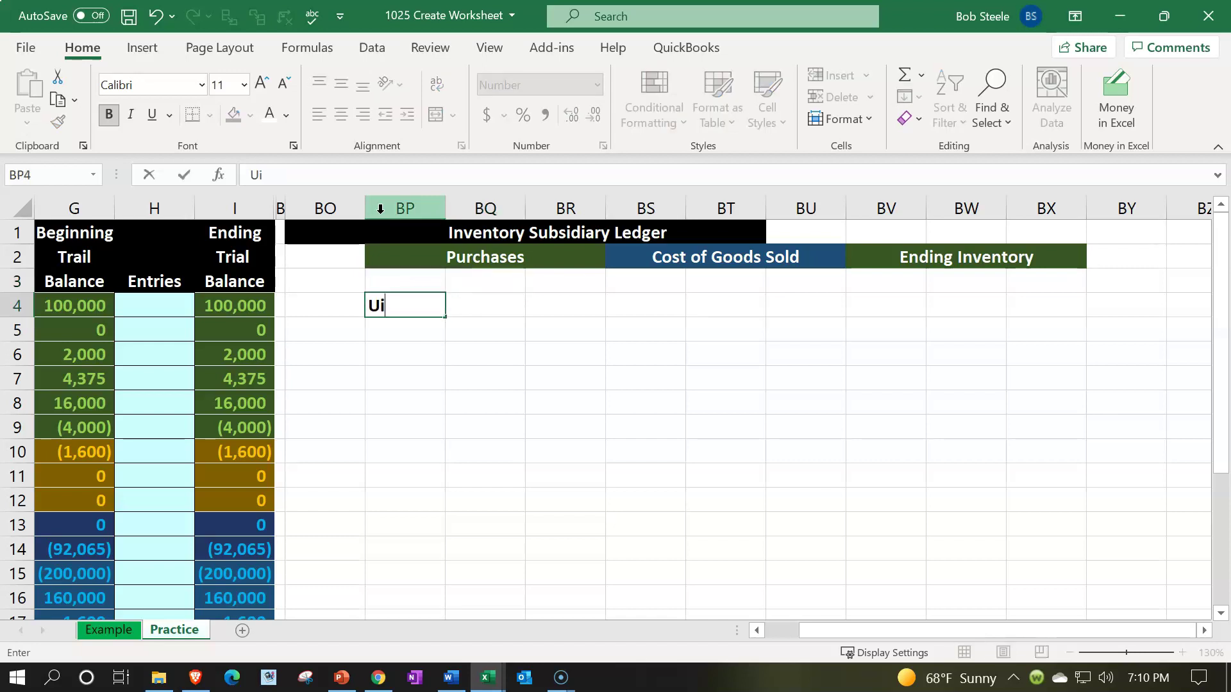
{"action": "type", "text": "its"}
{"action": "key", "text": "Right"}
{"action": "key", "text": "Up"}
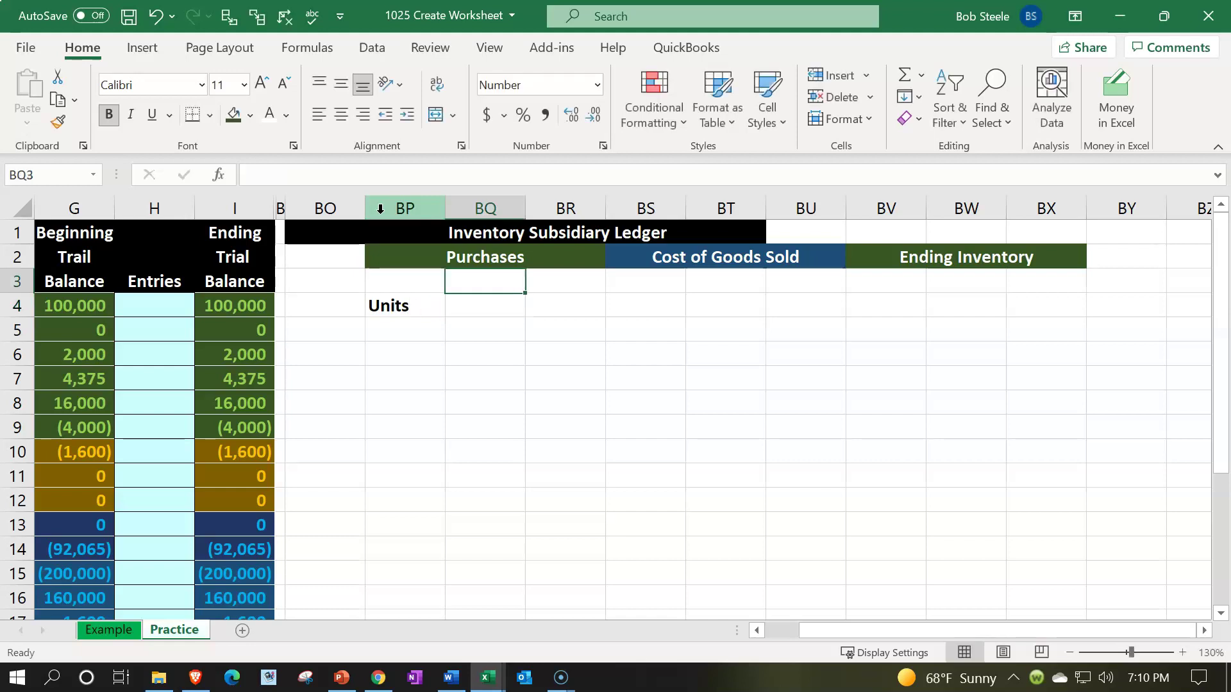
{"action": "type", "text": "Unit cost"}
{"action": "key", "text": "Return"}
{"action": "key", "text": "Up"}
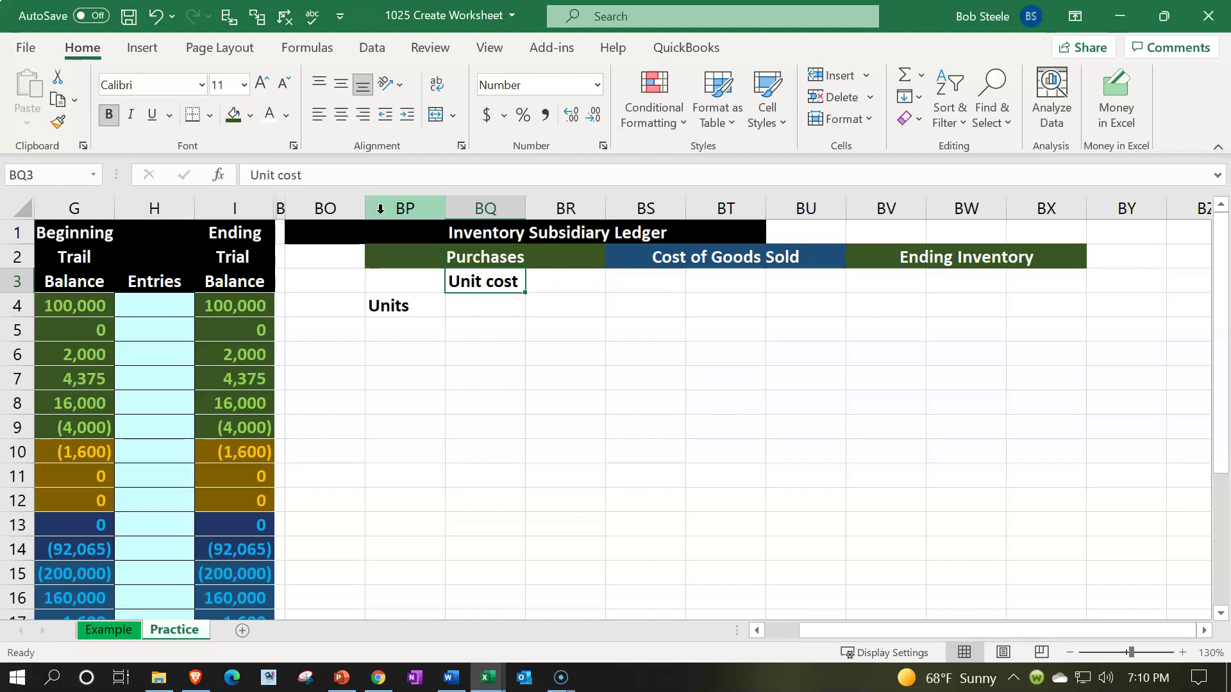
Enter the two-row column label "Unit" in BQ3 and "Cost" in BQ4 under Purchases
{"action": "type", "text": "Uni"}
{"action": "key", "text": "BackSpace"}
{"action": "type", "text": "it"}
{"action": "key", "text": "Tab"}
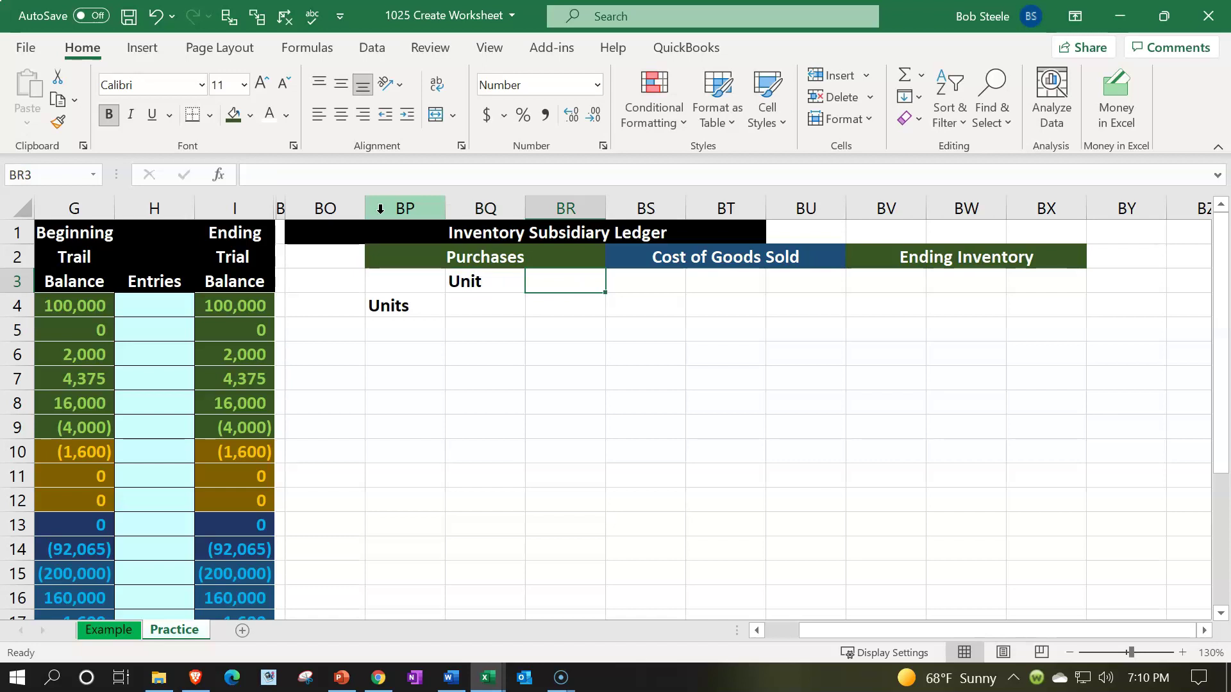
{"action": "key", "text": "Return"}
{"action": "type", "text": "Cost"}
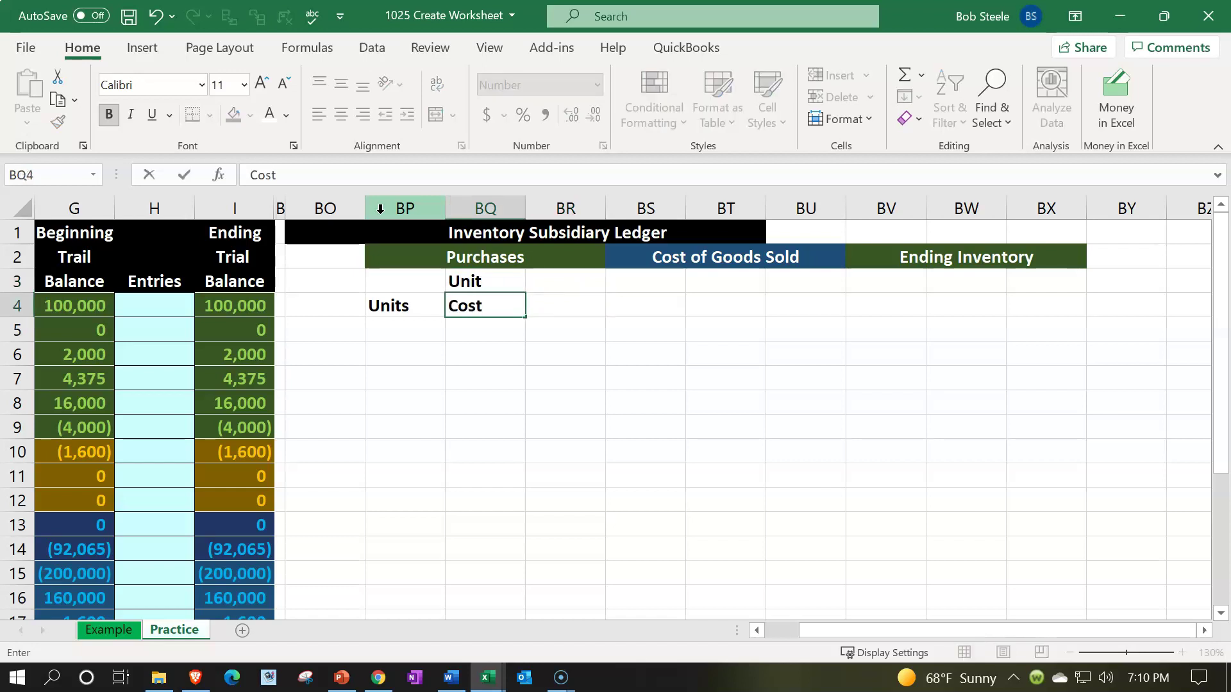
Enter the two-row column label "Total" in BR3 and "Cost" in BR4 under Purchases
{"action": "key", "text": "Tab"}
{"action": "key", "text": "Up"}
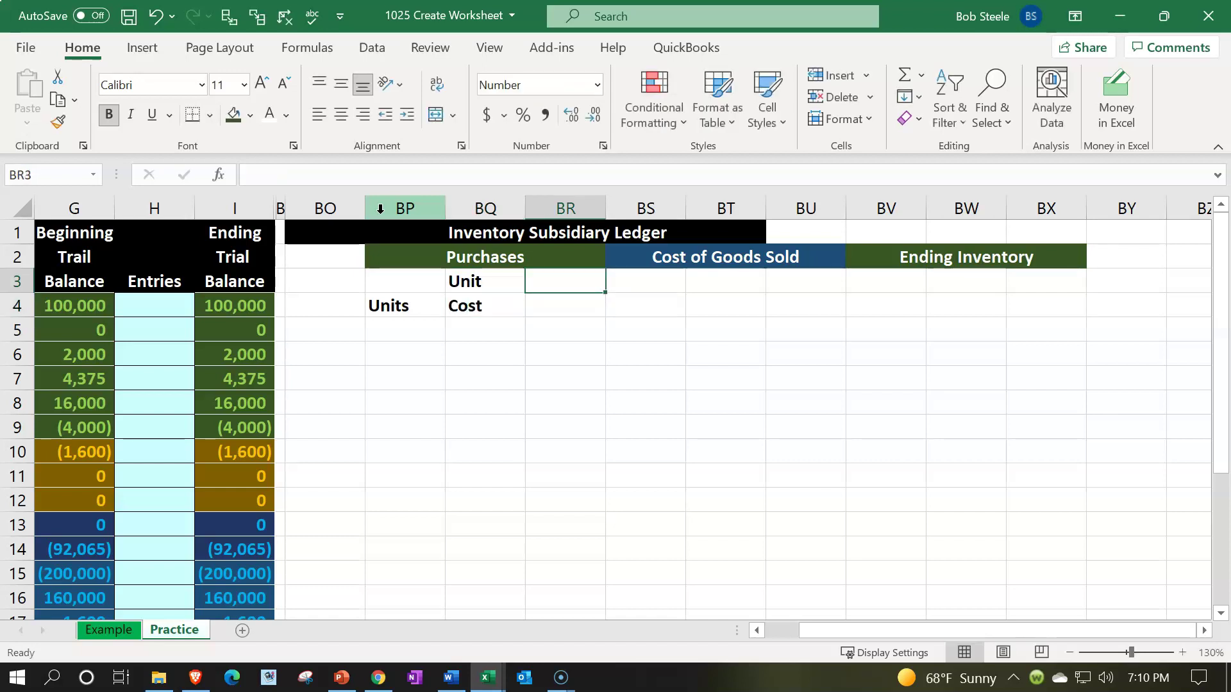
{"action": "type", "text": "Total"}
{"action": "key", "text": "Return"}
{"action": "type", "text": "Cost"}
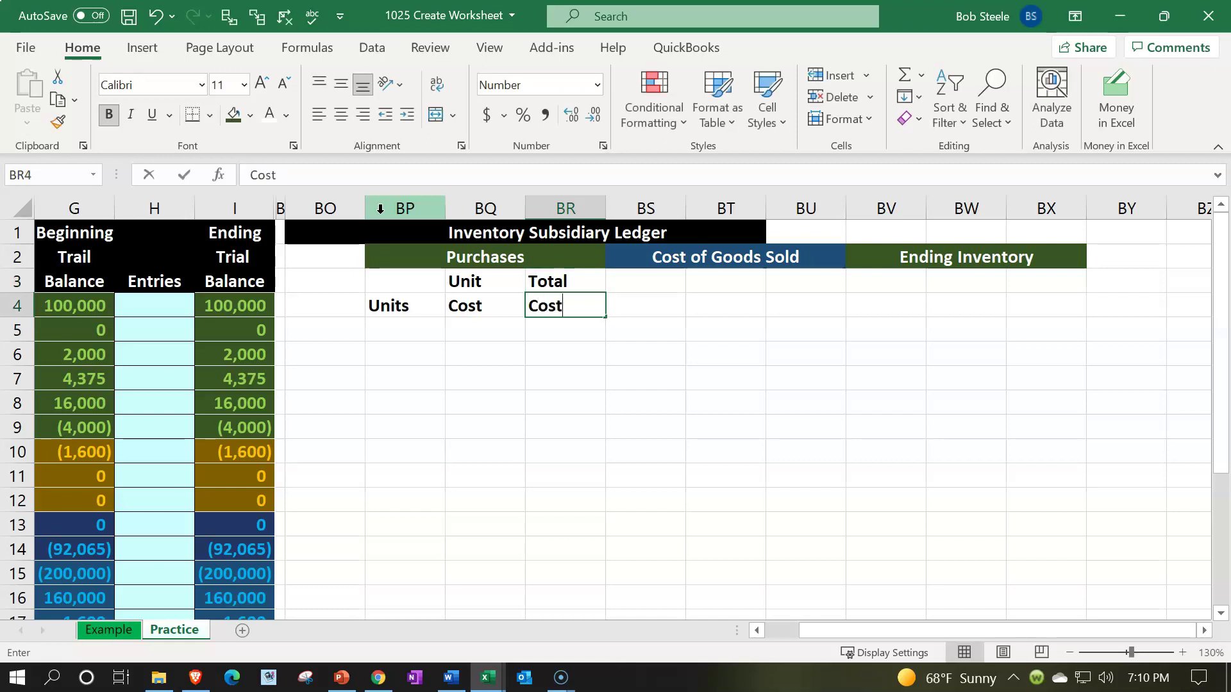
{"action": "key", "text": "Return"}
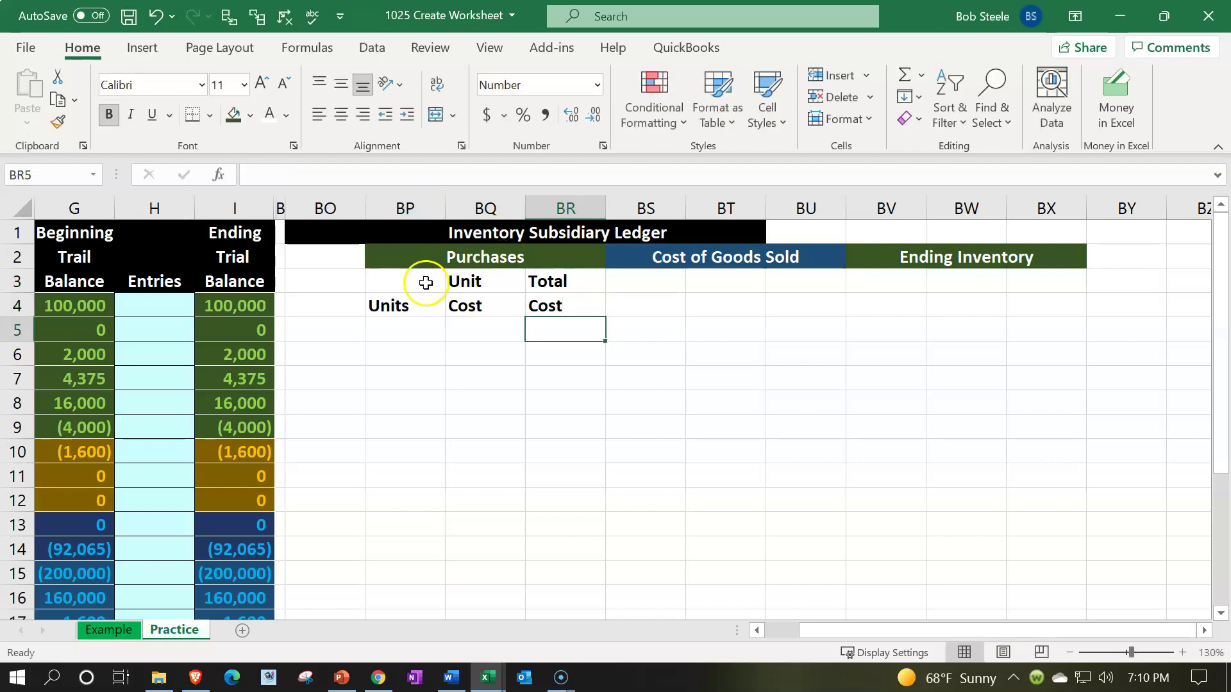
Format the Purchases column labels BP3:BR4 with a black fill, white font and centered text
{"action": "left_click_drag", "start_coordinate": [426, 280], "coordinate": [538, 296]}
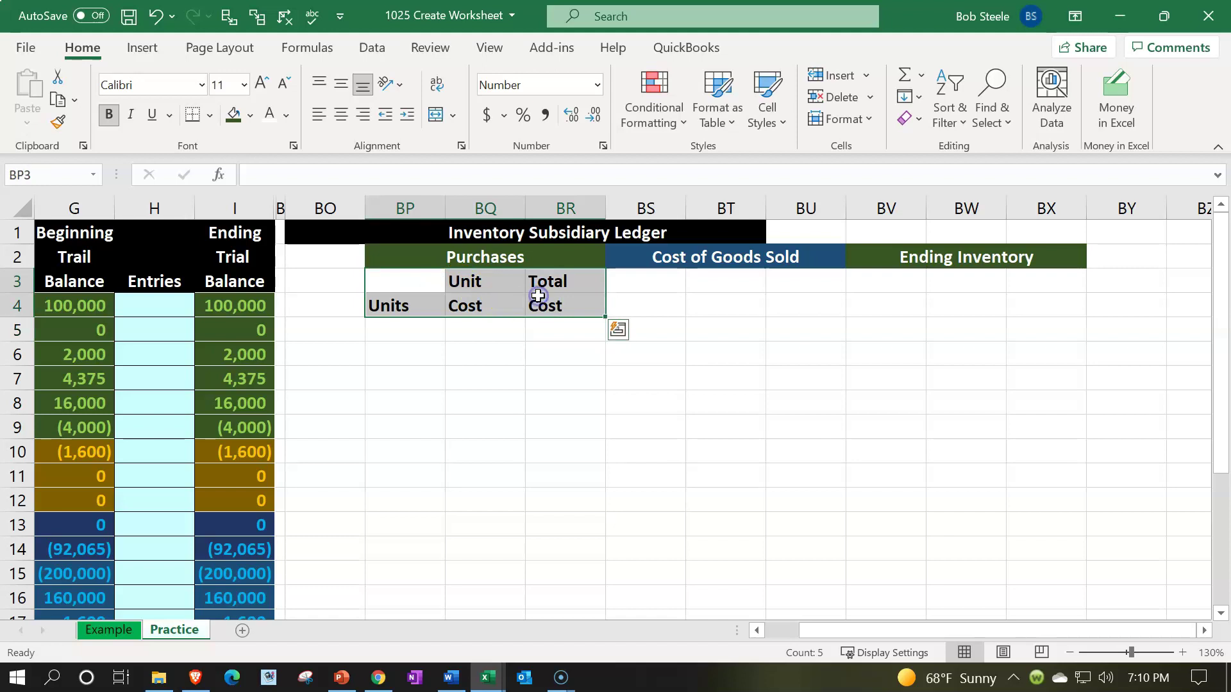
{"action": "left_click", "coordinate": [234, 115]}
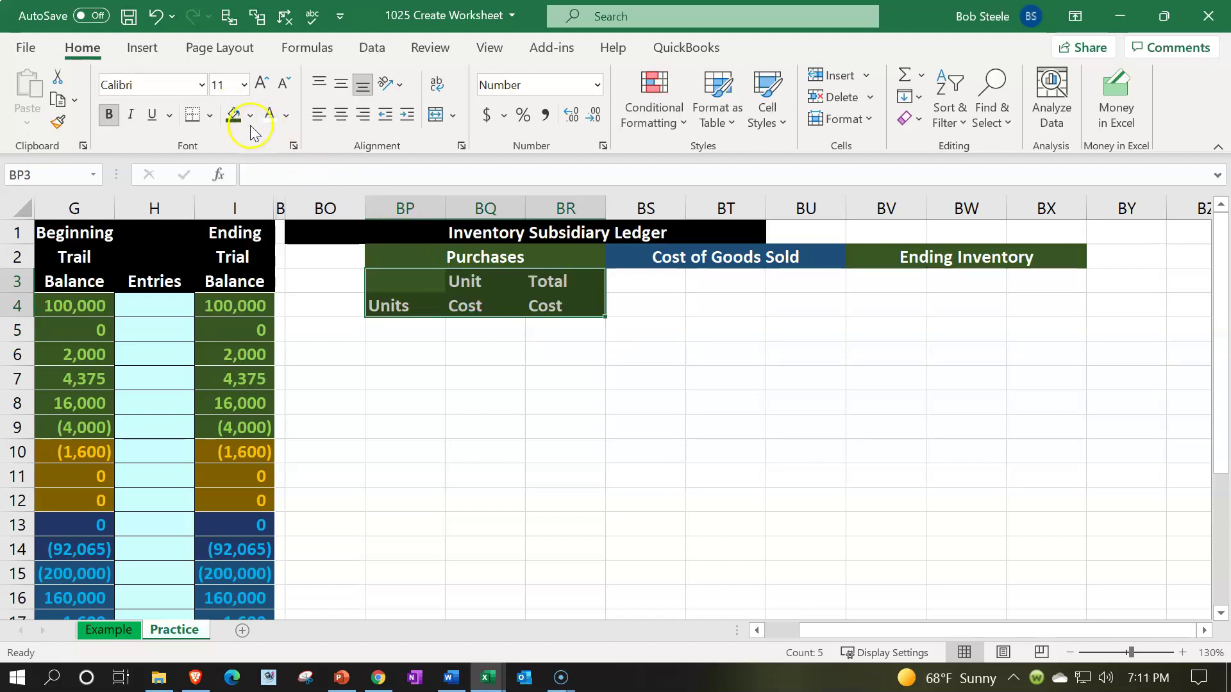
{"action": "left_click", "coordinate": [250, 115]}
{"action": "left_click", "coordinate": [250, 164]}
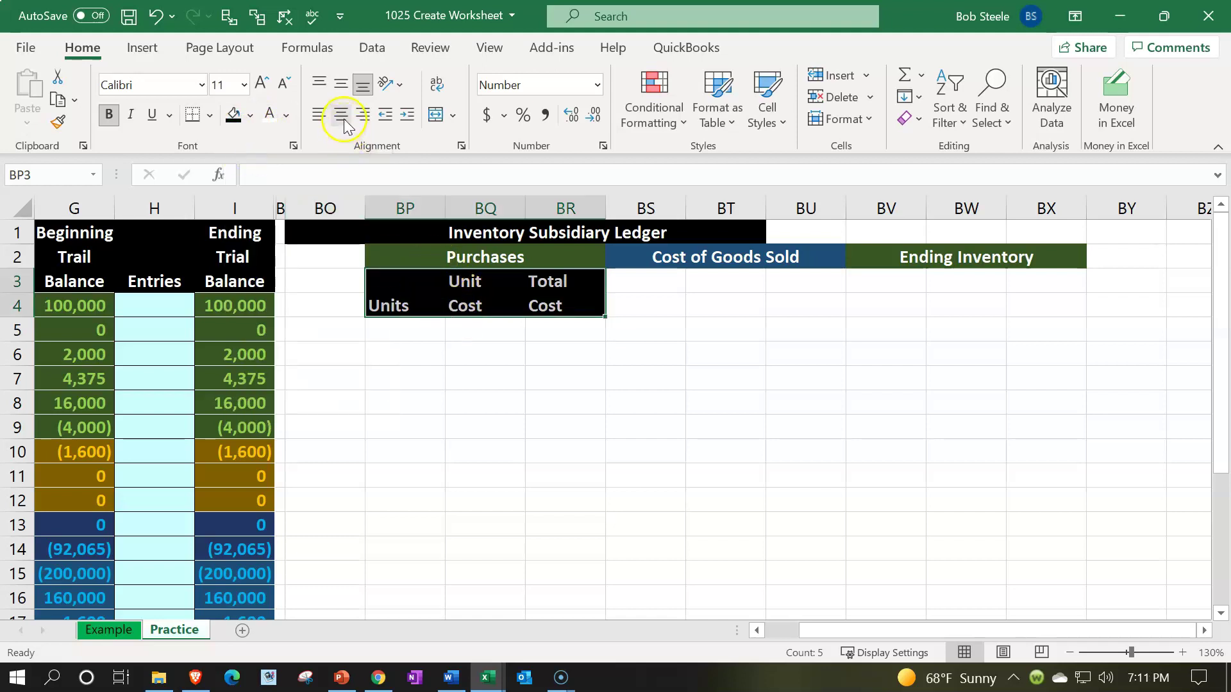
{"action": "left_click", "coordinate": [341, 114]}
{"action": "left_click", "coordinate": [585, 470]}
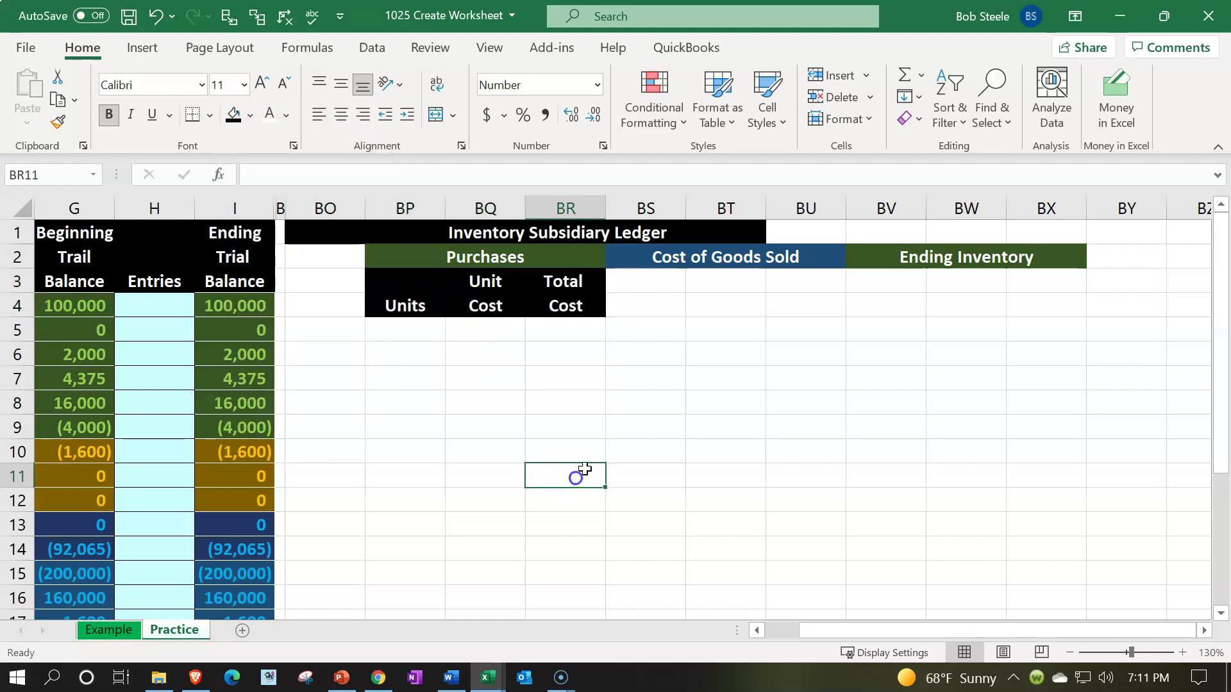
Copy the column labels BP3:BR4 to BS3 and BV3, under the Cost of Goods Sold and Ending Inventory headings
{"action": "left_click", "coordinate": [639, 284]}
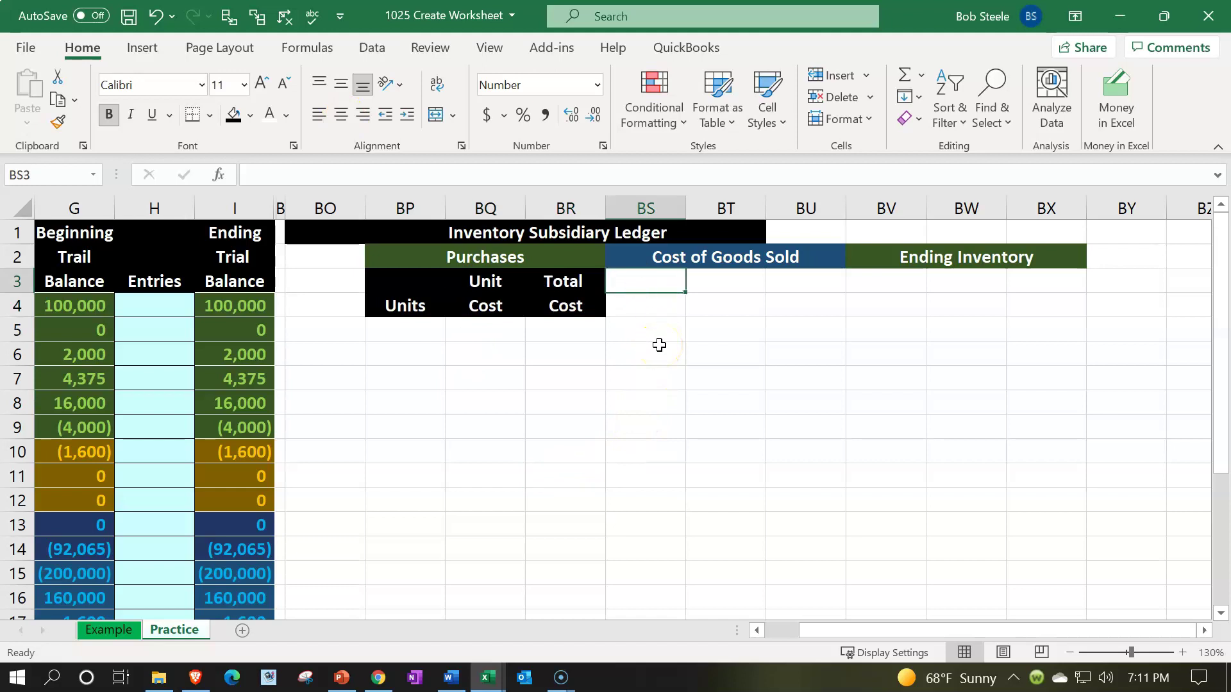
{"action": "key", "text": "Down"}
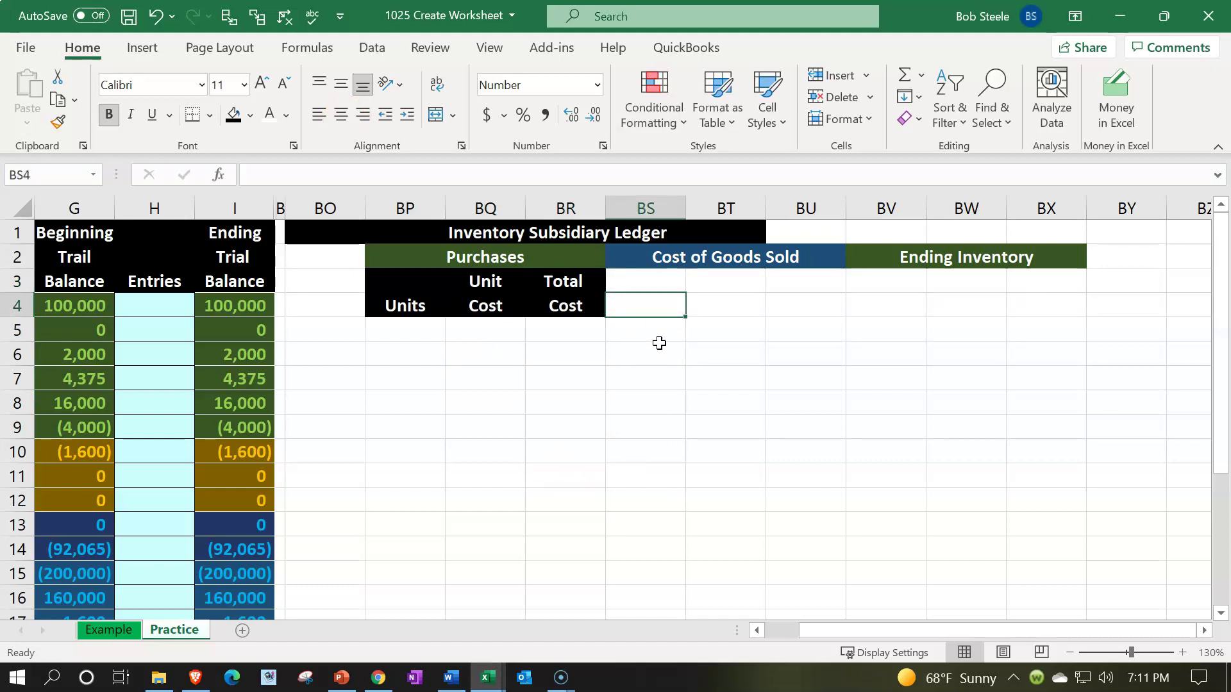
{"action": "left_click_drag", "start_coordinate": [423, 282], "coordinate": [535, 293]}
{"action": "key", "text": "ctrl+c"}
{"action": "left_click", "coordinate": [629, 283]}
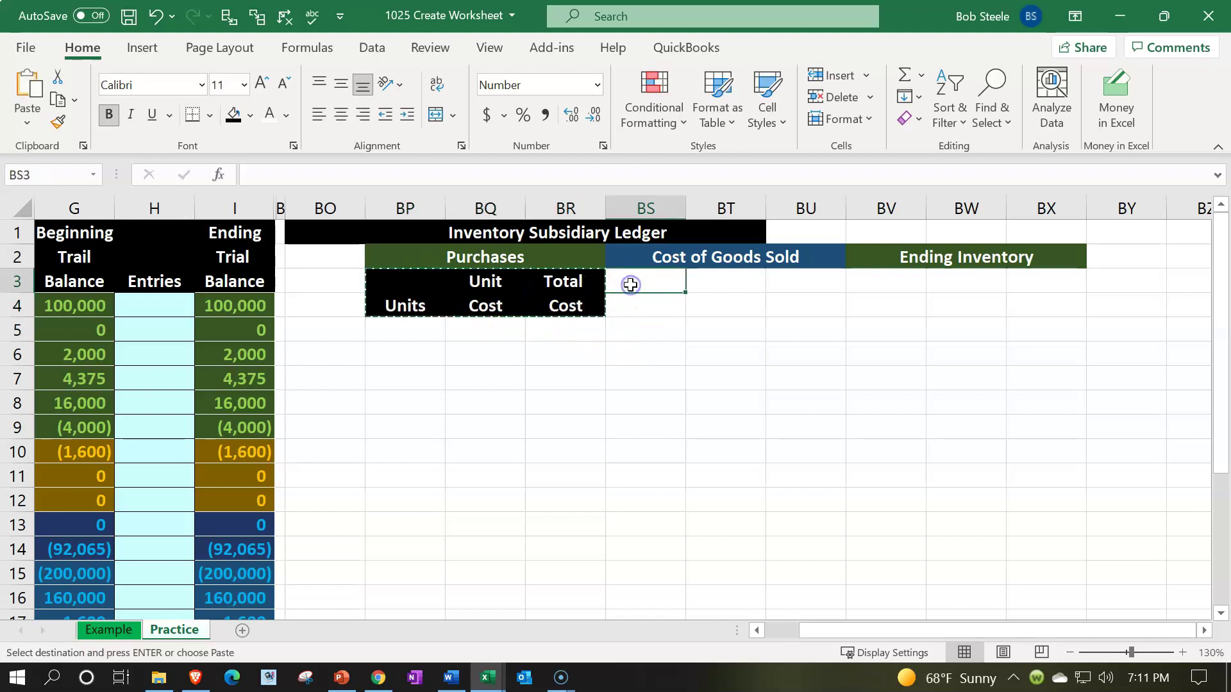
{"action": "key", "text": "ctrl+v"}
{"action": "left_click", "coordinate": [922, 289]}
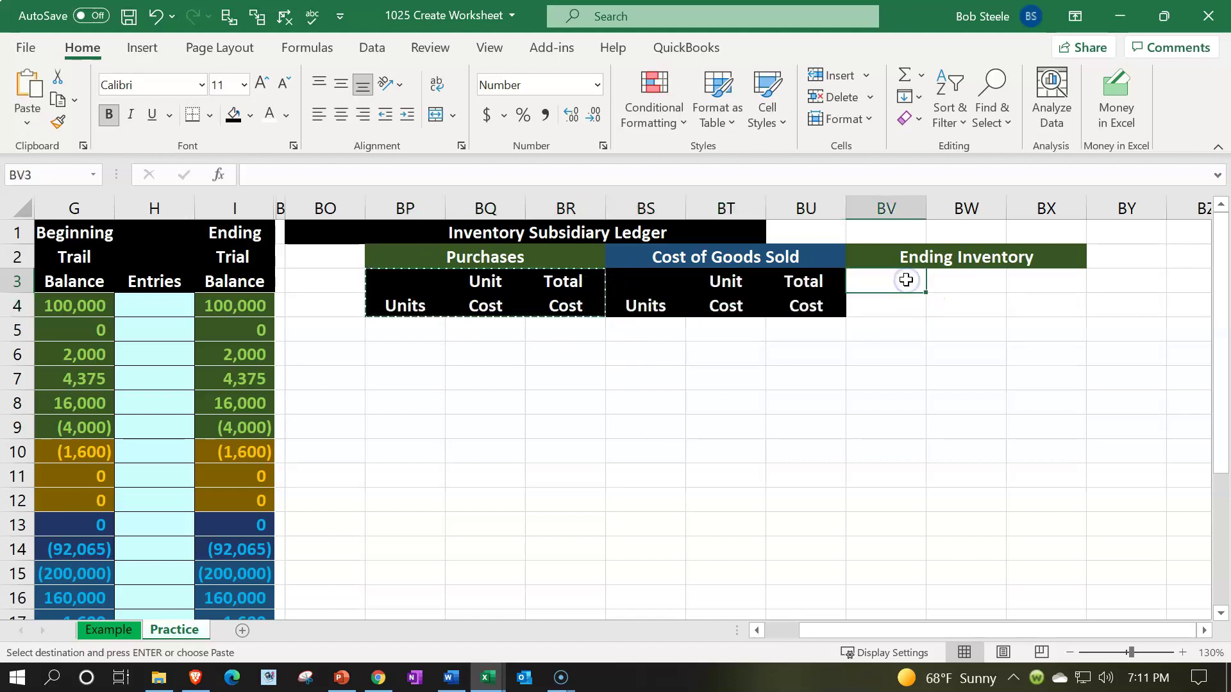
{"action": "key", "text": "ctrl+v"}
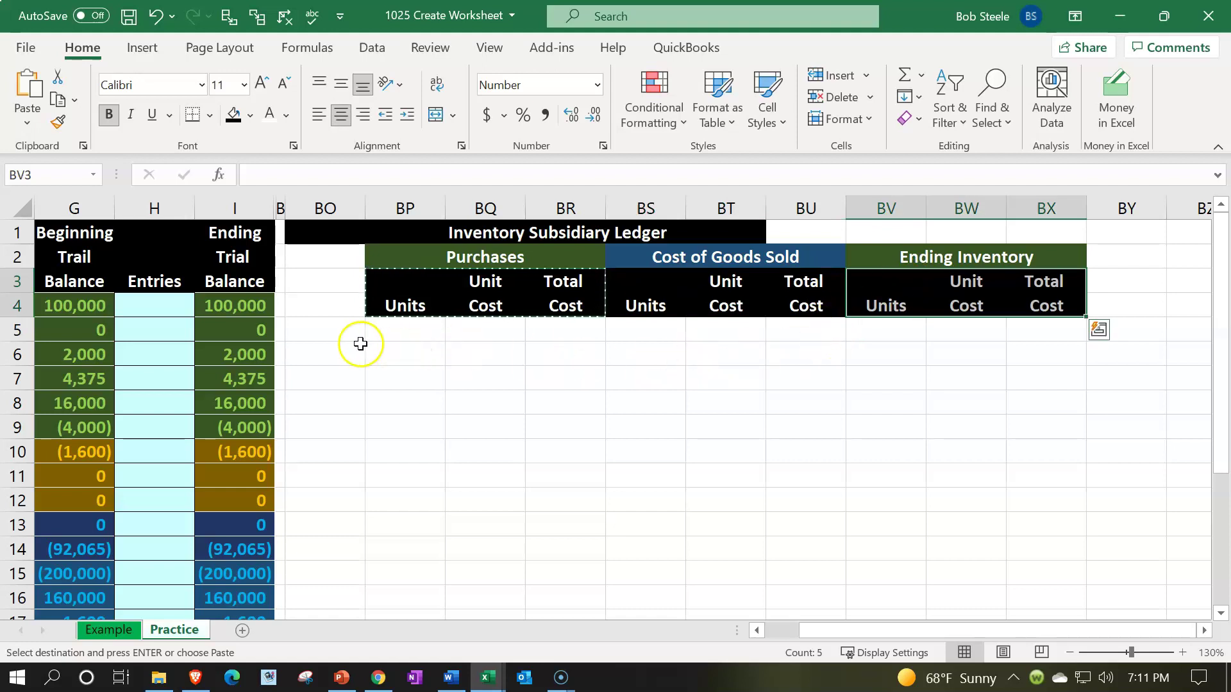
Enter the label "Item 1" in BO3, beside the Purchases column labels
{"action": "left_click", "coordinate": [331, 308]}
{"action": "left_click", "coordinate": [312, 269]}
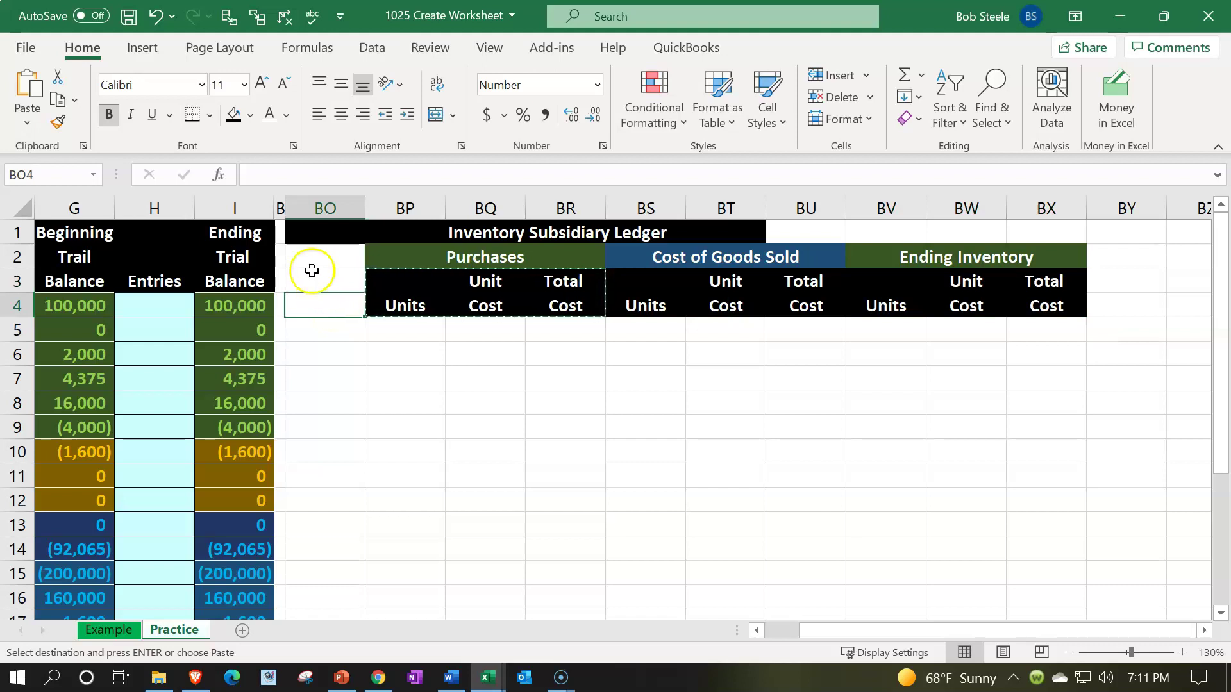
{"action": "key", "text": "Escape"}
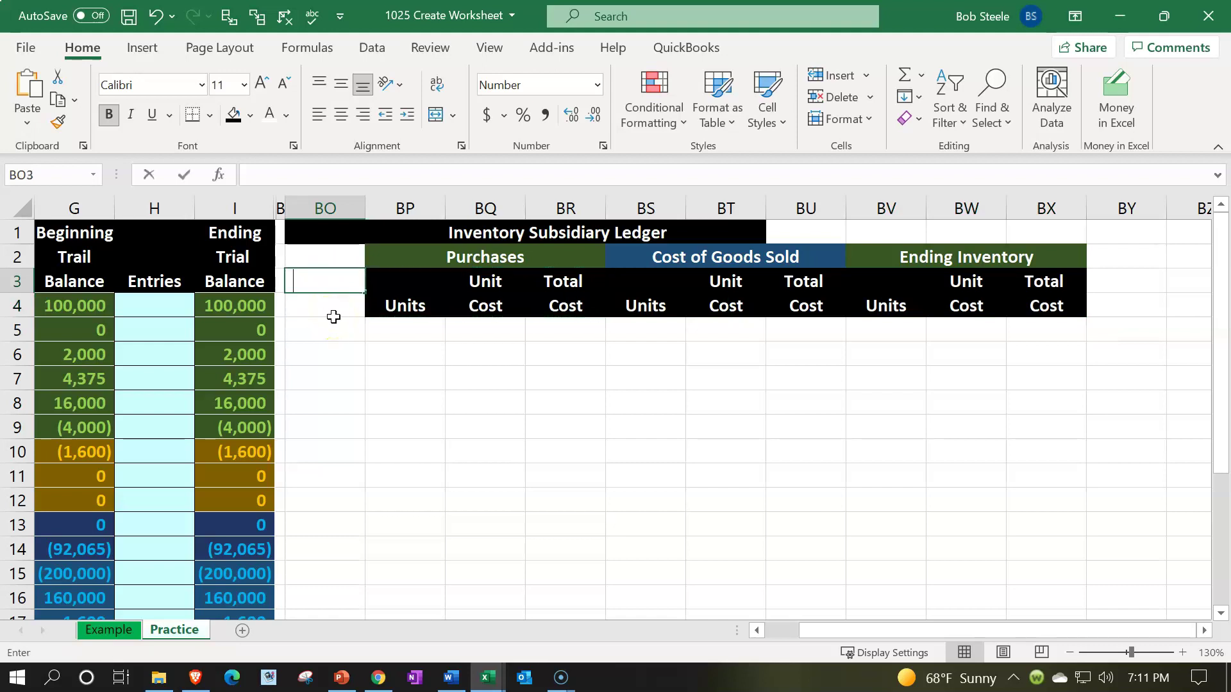
{"action": "type", "text": "10"}
{"action": "key", "text": "BackSpace"}
{"action": "key", "text": "BackSpace"}
{"action": "type", "text": "Item 1"}
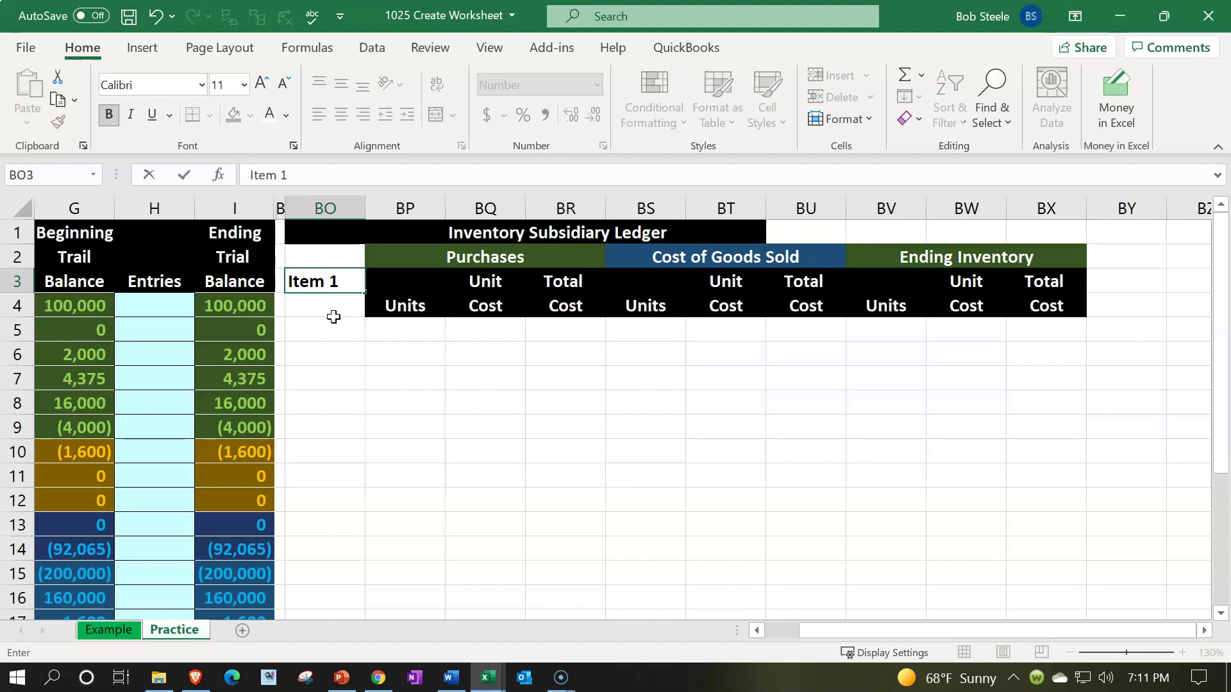
{"action": "key", "text": "Return"}
{"action": "key", "text": "Up"}
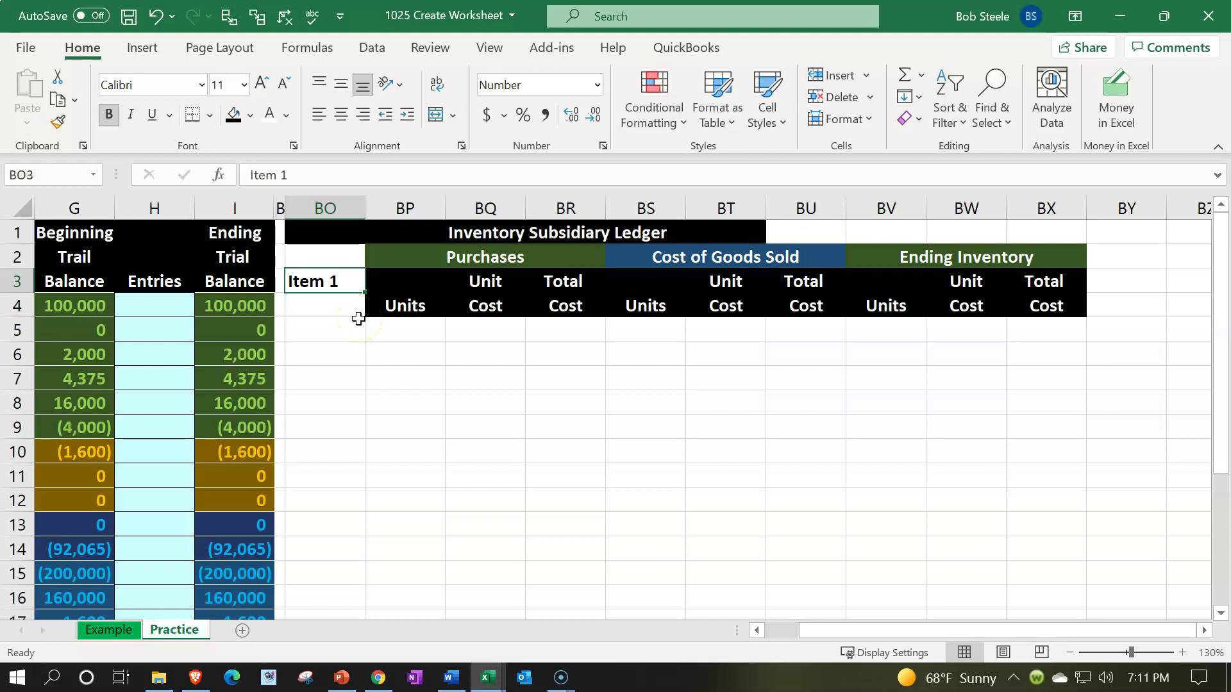
Format the "Item 1" cell BO3 with a dark green fill and a light green font
{"action": "left_click", "coordinate": [251, 116]}
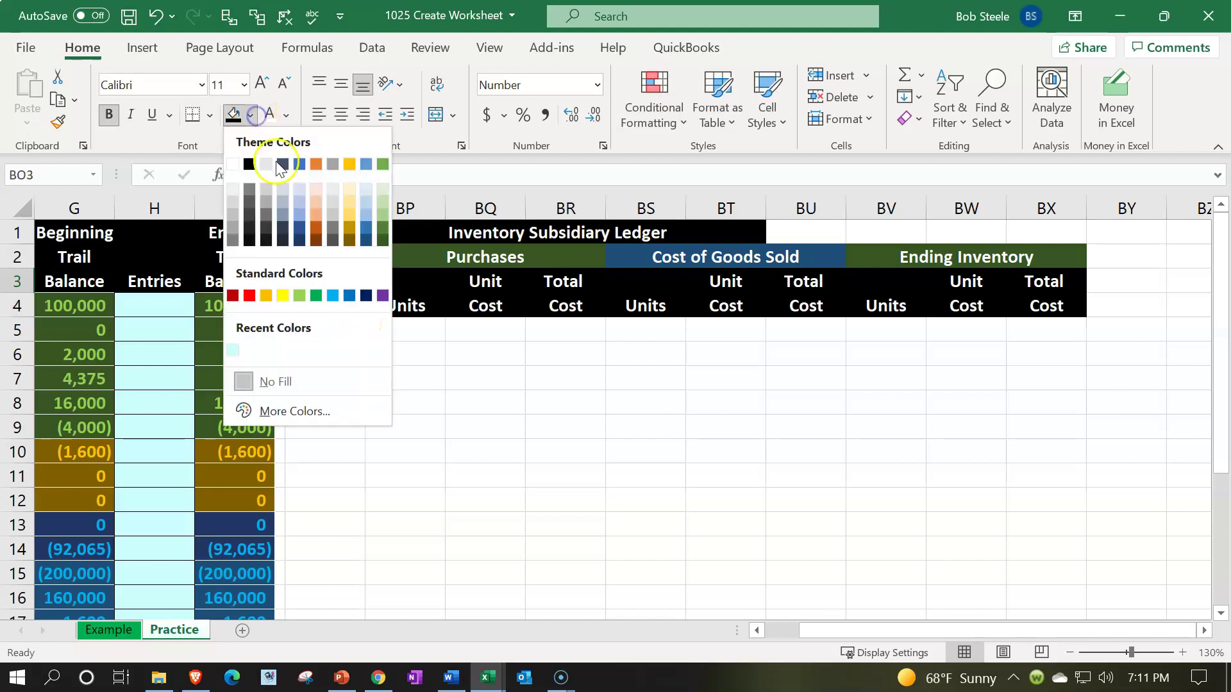
{"action": "left_click", "coordinate": [383, 239]}
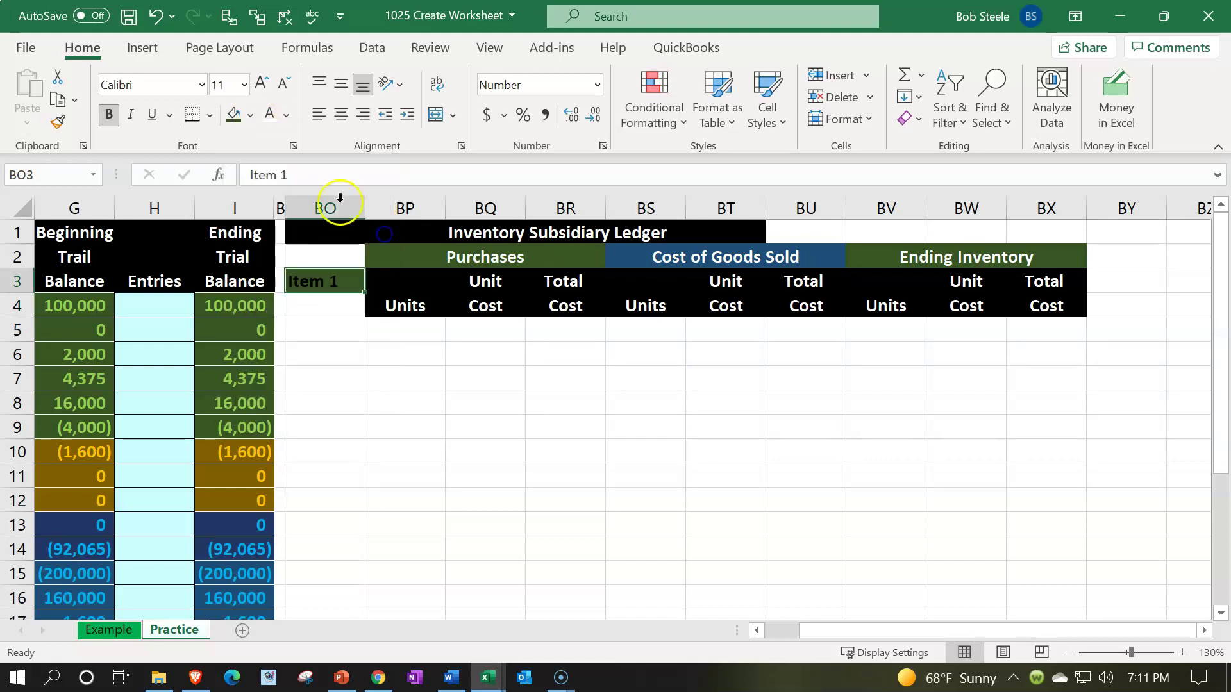
{"action": "left_click", "coordinate": [286, 116]}
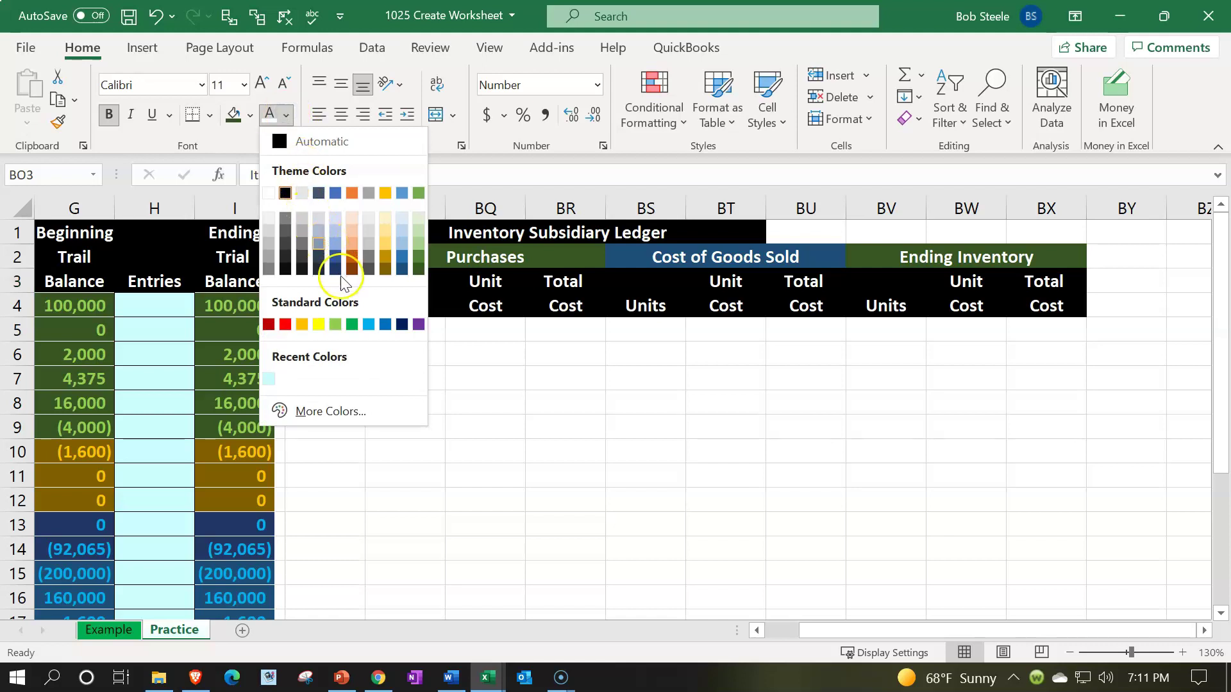
{"action": "left_click", "coordinate": [337, 324]}
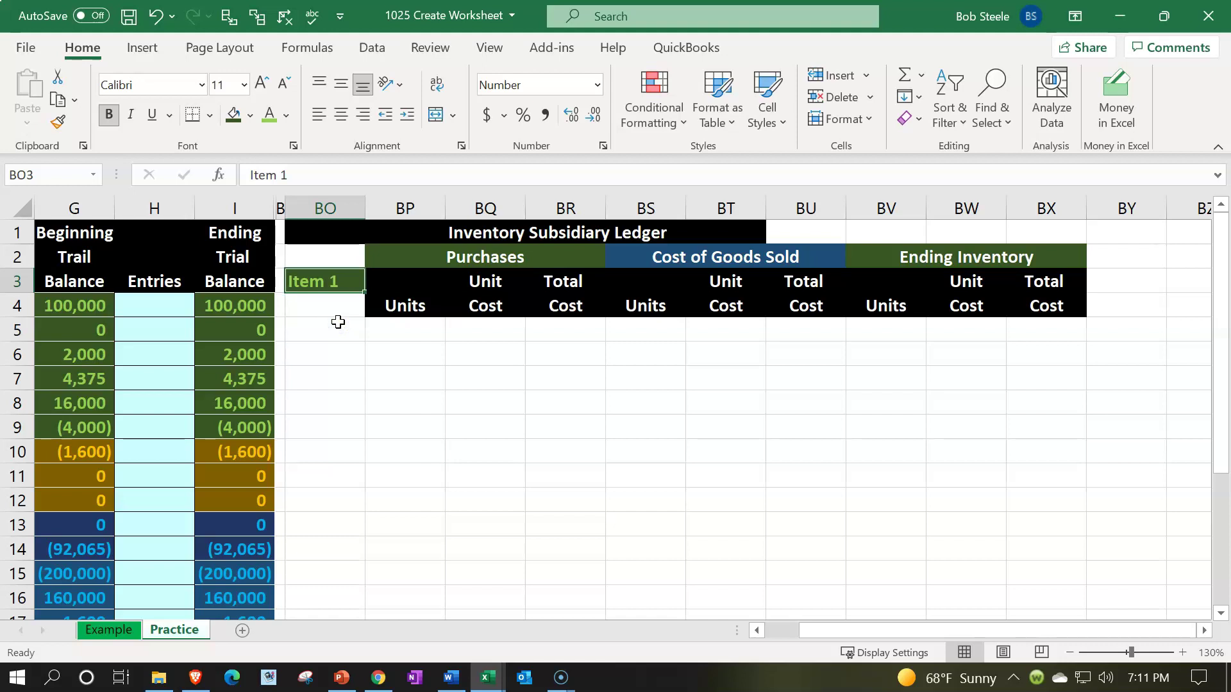
Enter the label "Date" in BO4 and format it with a black fill and white font
{"action": "left_click", "coordinate": [327, 302]}
{"action": "type", "text": "Date"}
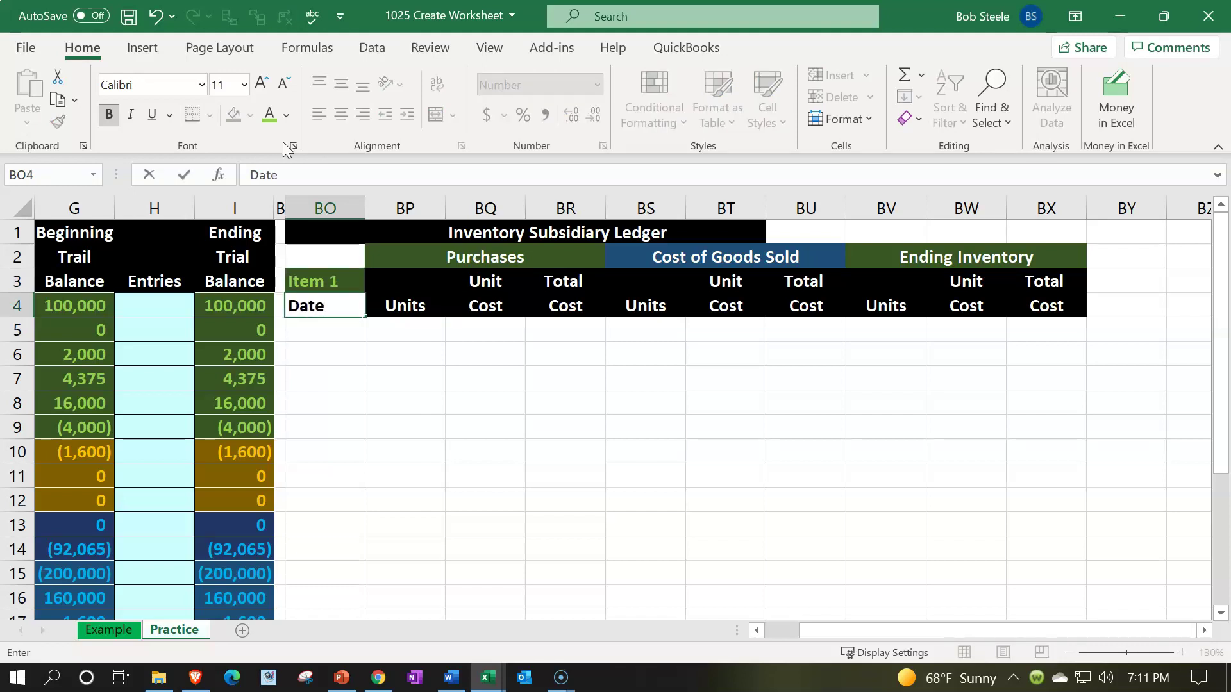
{"action": "key", "text": "Return"}
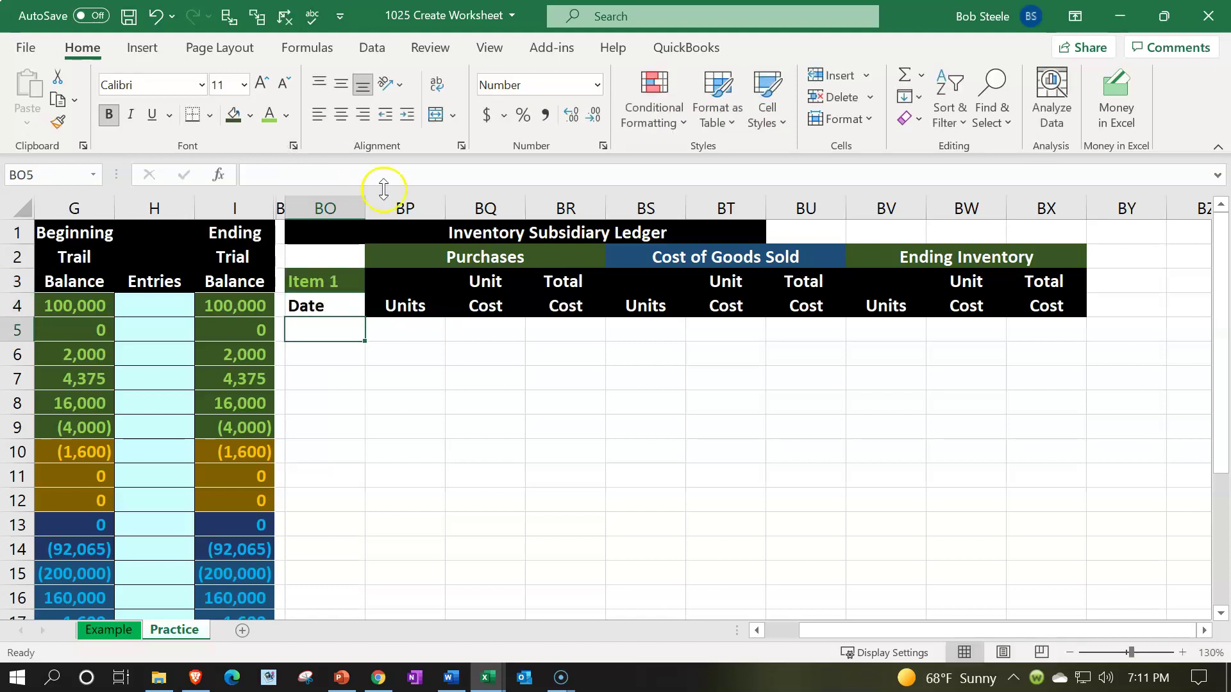
{"action": "left_click", "coordinate": [346, 306]}
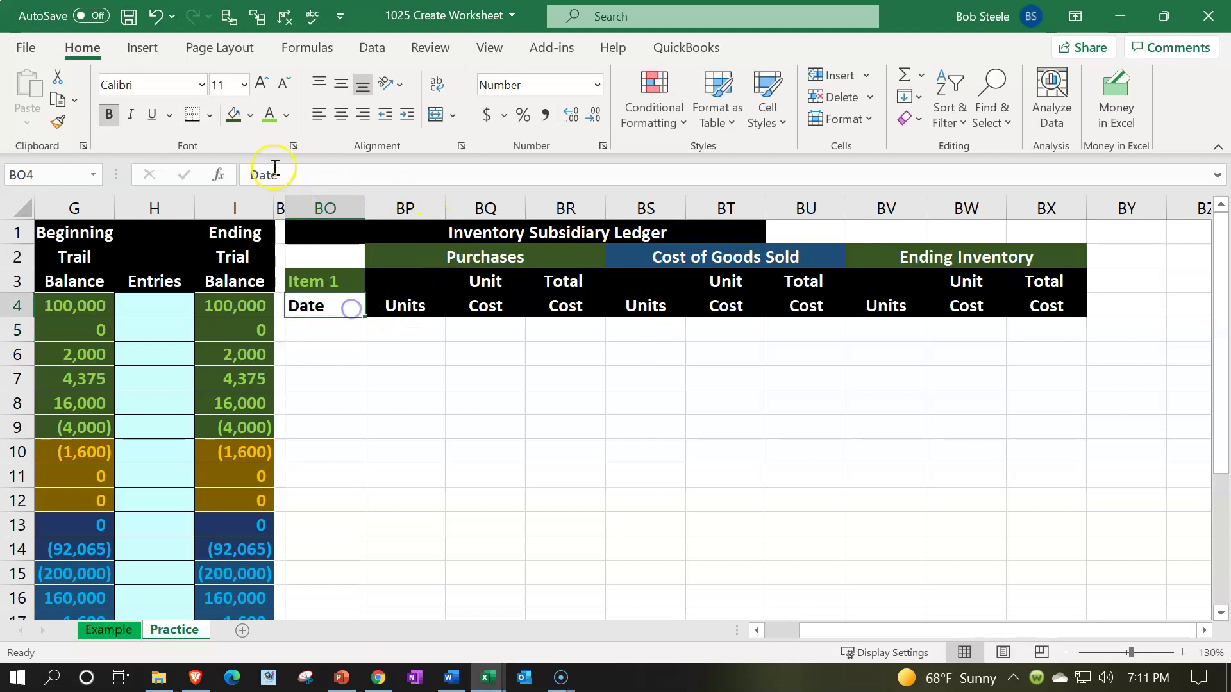
{"action": "left_click", "coordinate": [250, 115]}
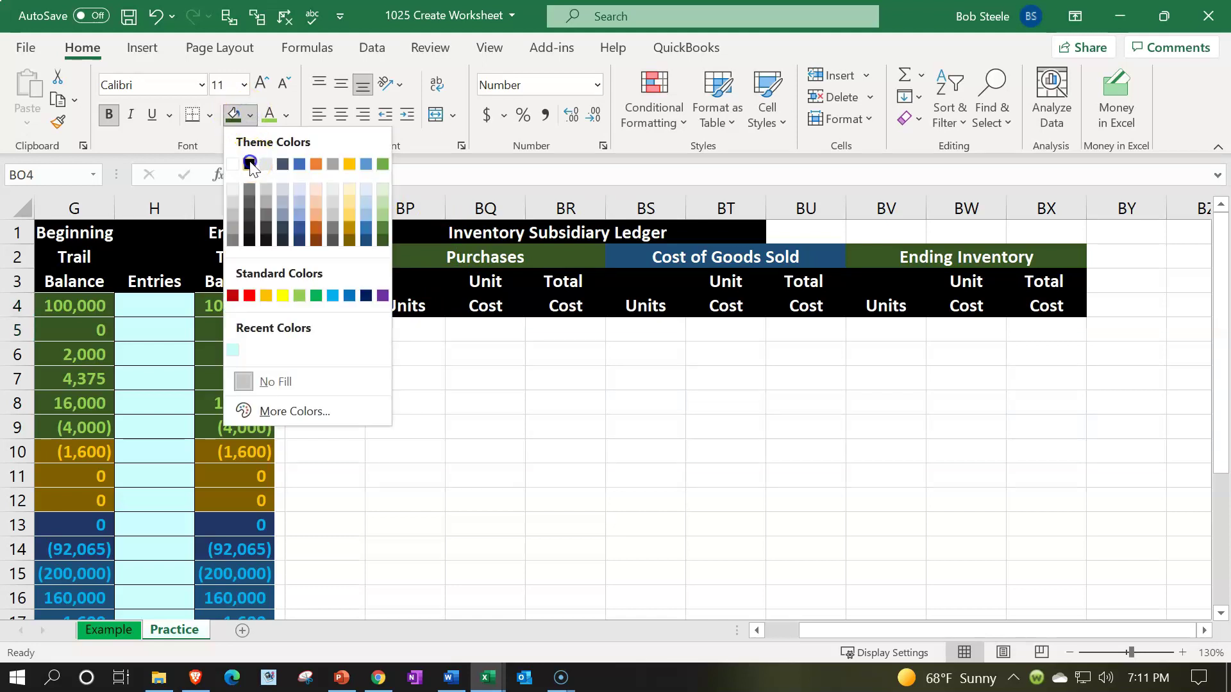
{"action": "left_click", "coordinate": [247, 159]}
{"action": "left_click", "coordinate": [283, 114]}
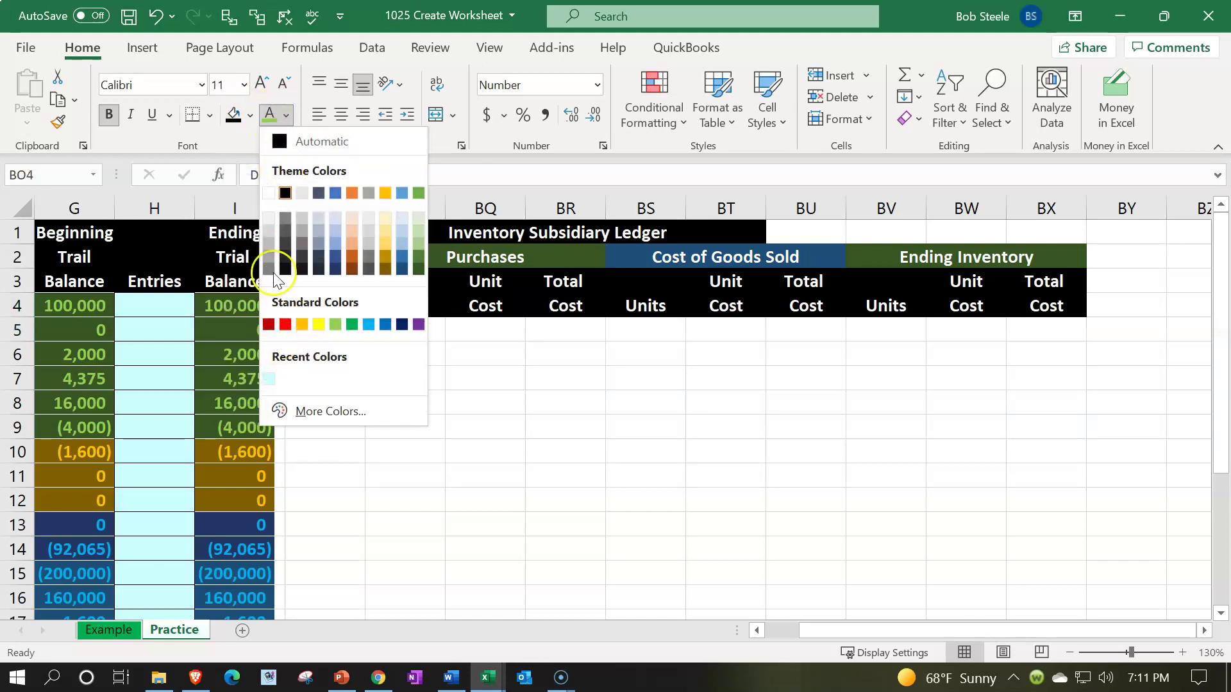
{"action": "left_click", "coordinate": [268, 188]}
{"action": "left_click", "coordinate": [338, 327]}
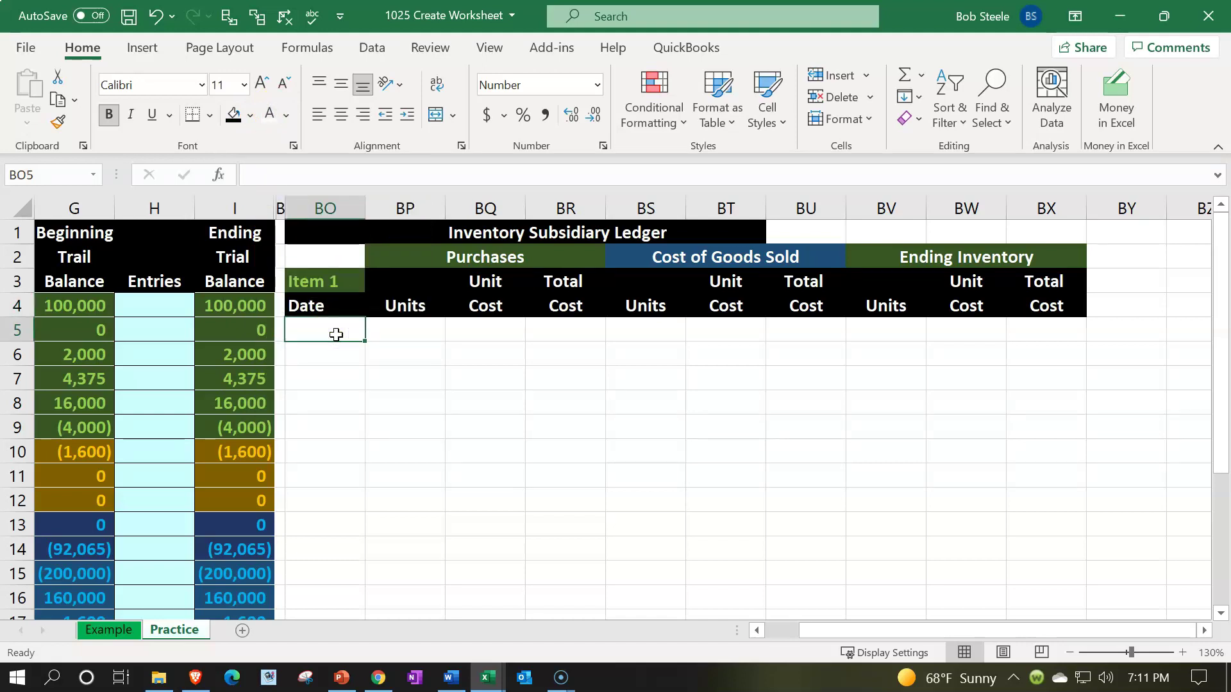
Copy the formatting of journal date cell A4 onto the ledger date cells BO5:BO12 with Format Painter
{"action": "key", "text": "Home"}
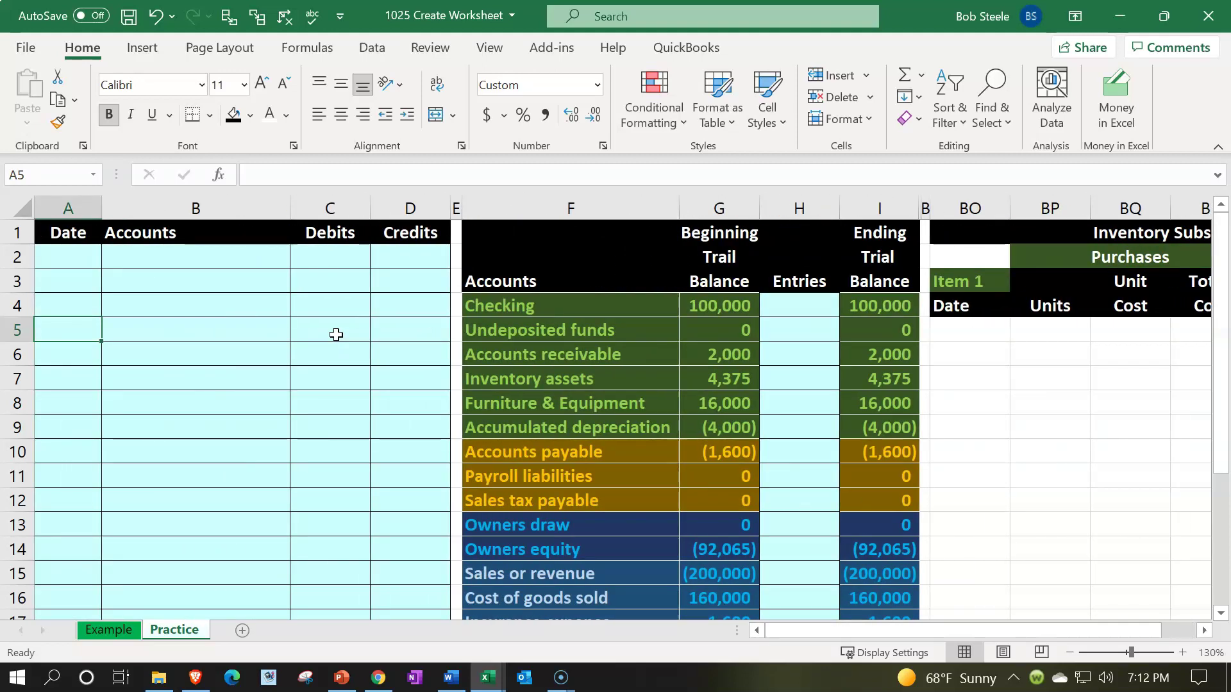
{"action": "left_click", "coordinate": [82, 304]}
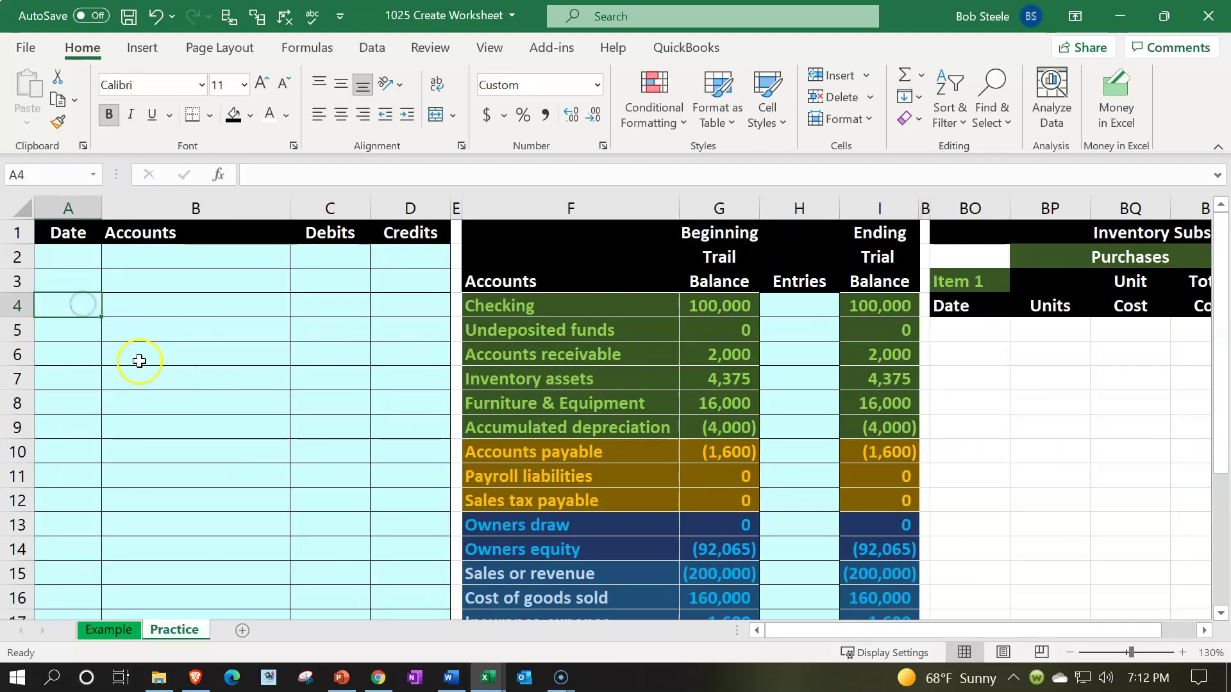
{"action": "left_click", "coordinate": [60, 124]}
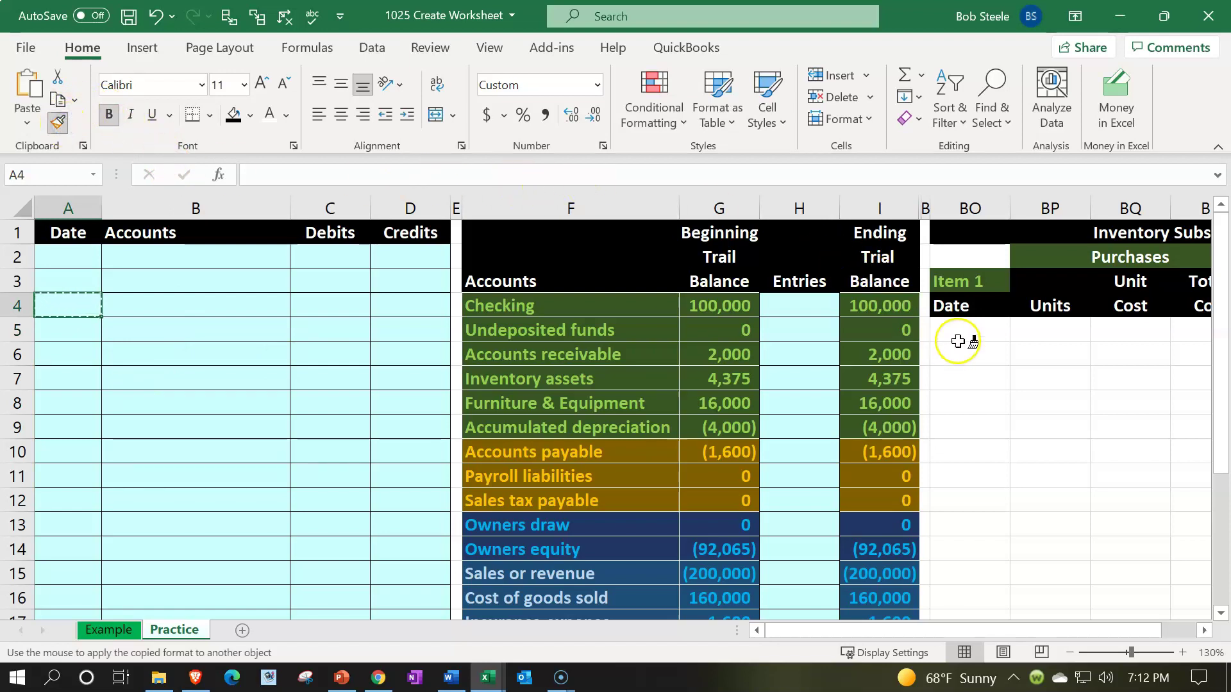
{"action": "left_click_drag", "start_coordinate": [958, 340], "coordinate": [954, 499]}
{"action": "left_click", "coordinate": [978, 372]}
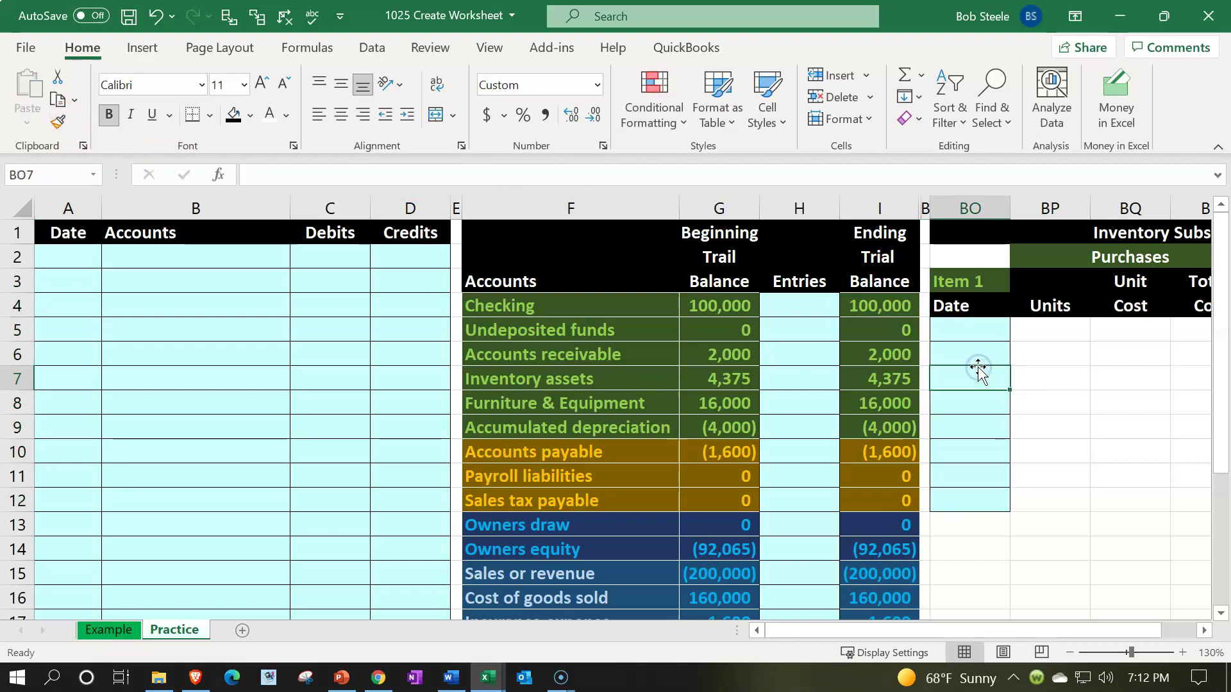
{"action": "type", "text": "1/1"}
{"action": "key", "text": "Return"}
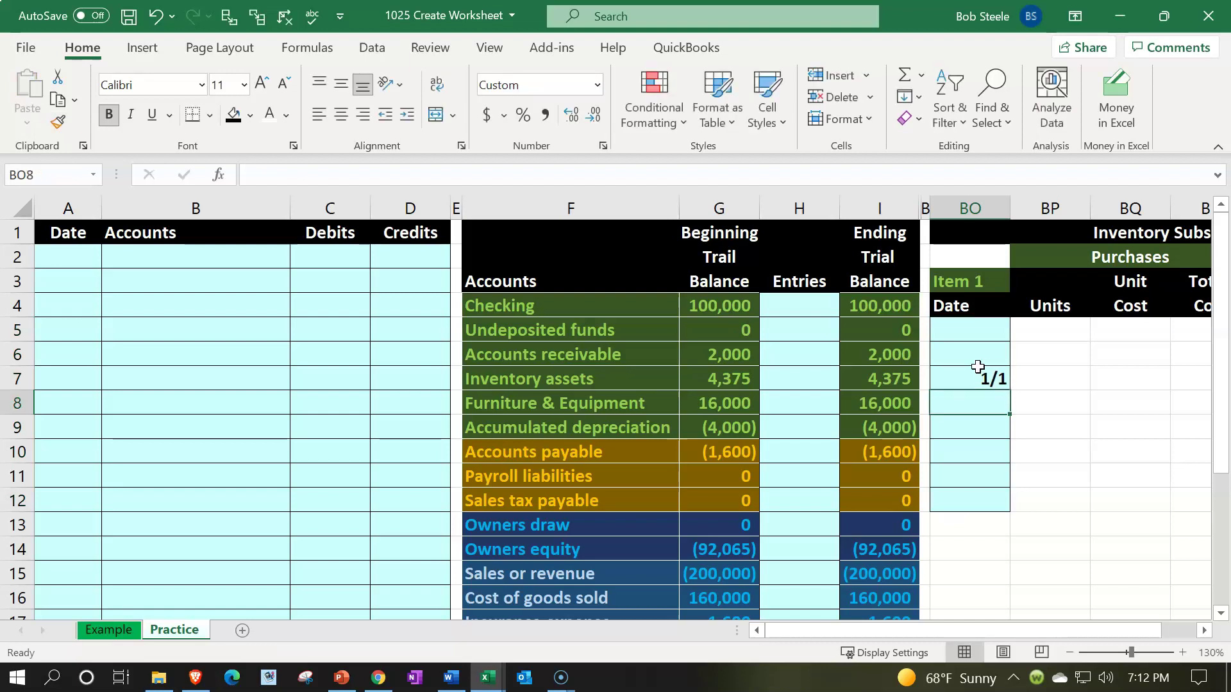
{"action": "key", "text": "Right"}
{"action": "key", "text": "Right"}
{"action": "key", "text": "Right"}
{"action": "key", "text": "Right"}
{"action": "key", "text": "Right"}
{"action": "key", "text": "Left"}
{"action": "key", "text": "Left"}
{"action": "key", "text": "Left"}
{"action": "key", "text": "Left"}
{"action": "key", "text": "Left"}
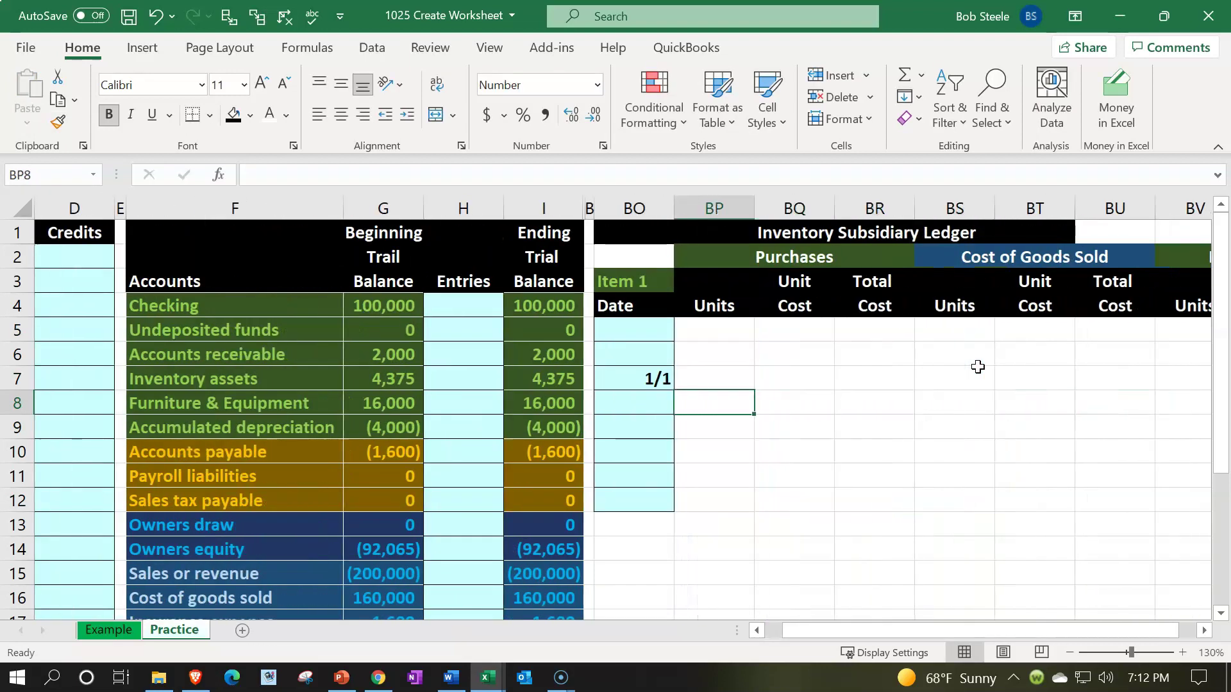
{"action": "key", "text": "Up"}
{"action": "key", "text": "Delete"}
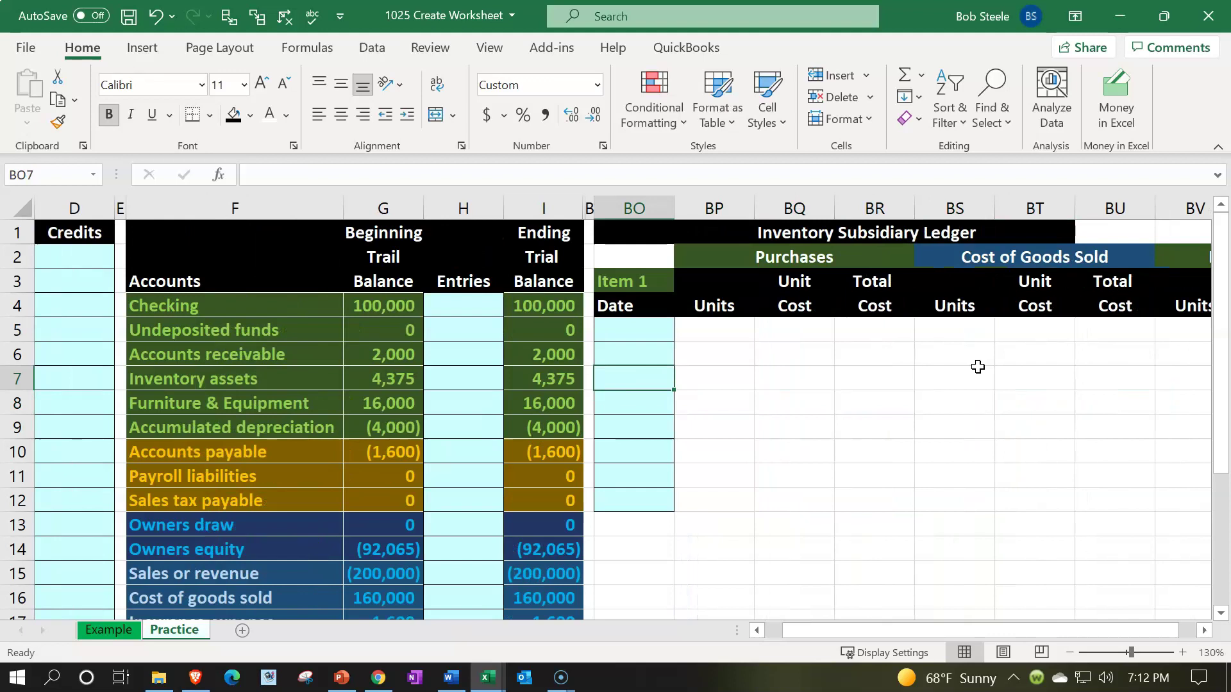
{"action": "key", "text": "Right"}
{"action": "key", "text": "Right"}
{"action": "key", "text": "Right"}
{"action": "key", "text": "Right"}
{"action": "key", "text": "Right"}
{"action": "key", "text": "Right"}
{"action": "key", "text": "Right"}
{"action": "key", "text": "Left"}
{"action": "key", "text": "Left"}
{"action": "key", "text": "Left"}
{"action": "key", "text": "Left"}
{"action": "key", "text": "Left"}
{"action": "key", "text": "Left"}
{"action": "key", "text": "Left"}
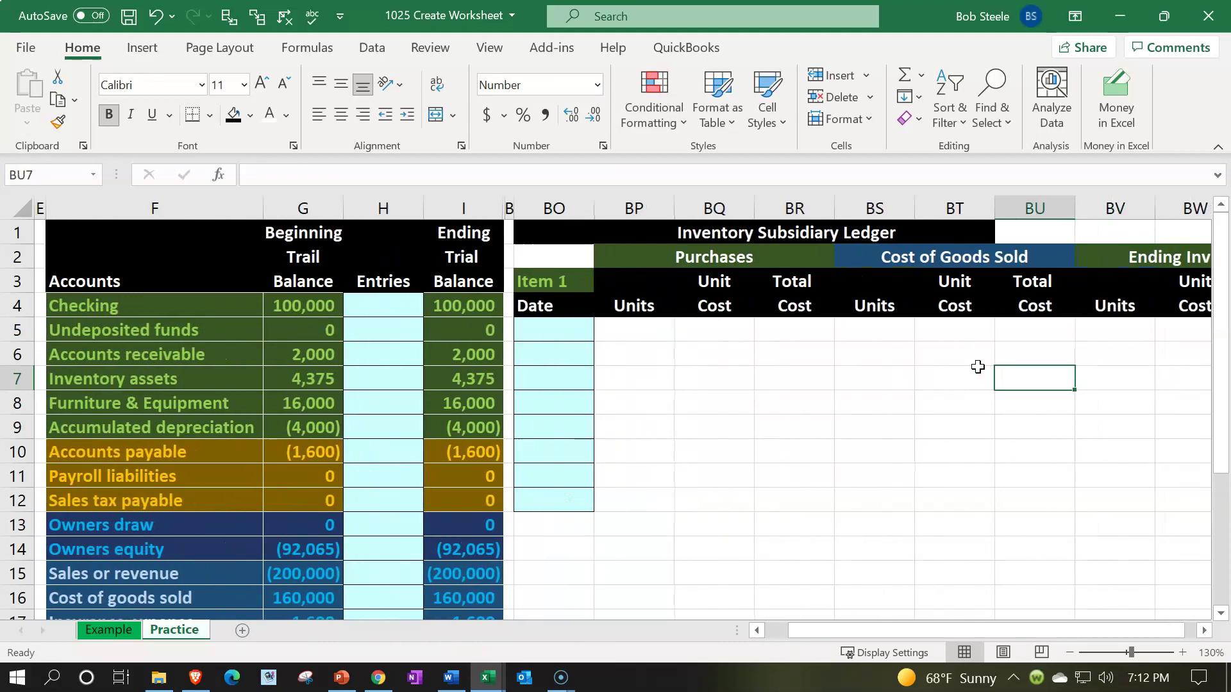
Enter the label "Beg bal" in BO5, the first row under Date
{"action": "key", "text": "Up"}
{"action": "key", "text": "Up"}
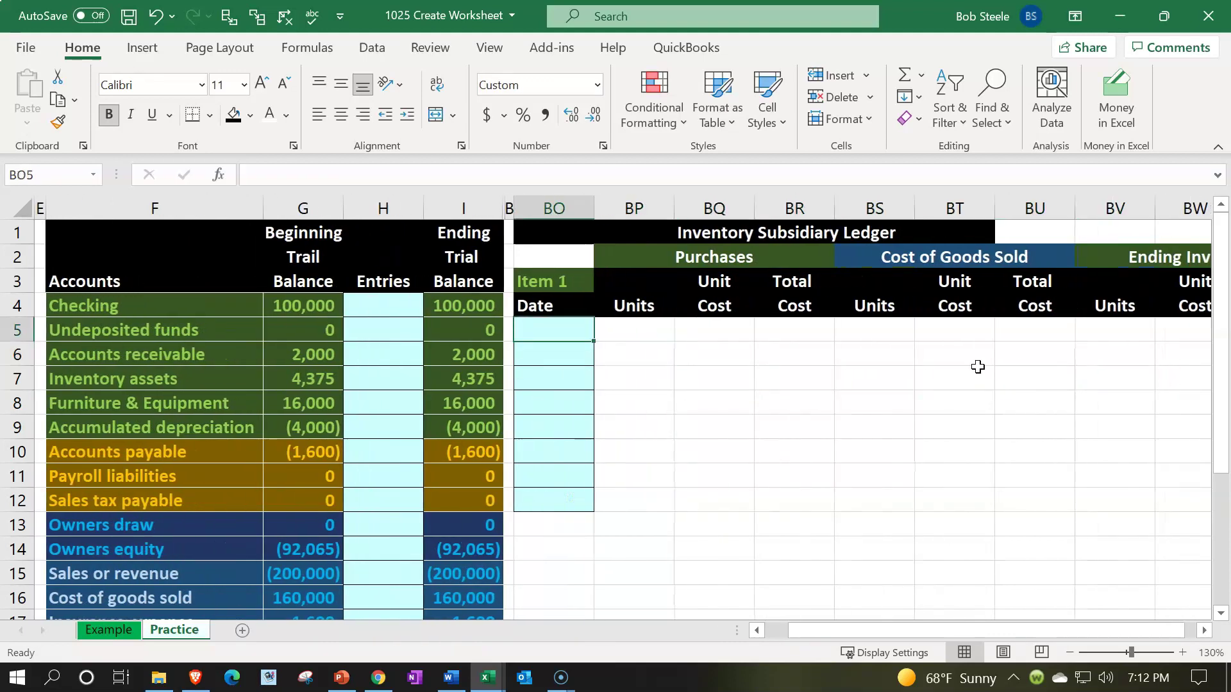
{"action": "type", "text": "Beg bal"}
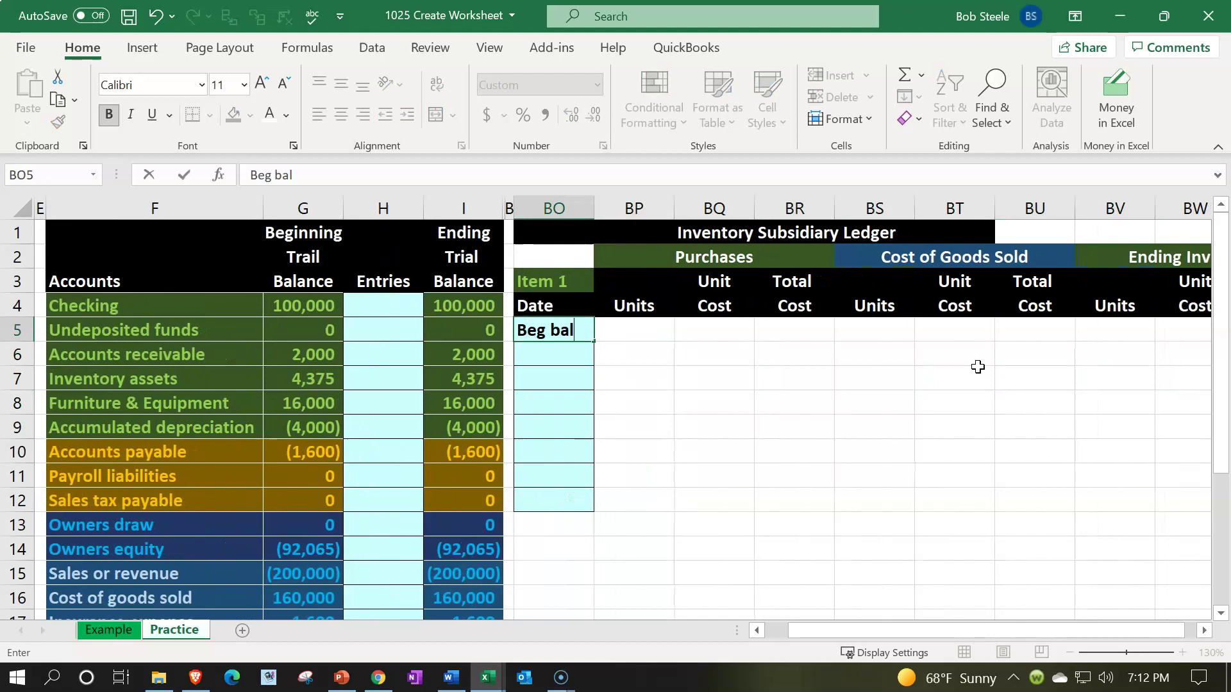
{"action": "key", "text": "Tab"}
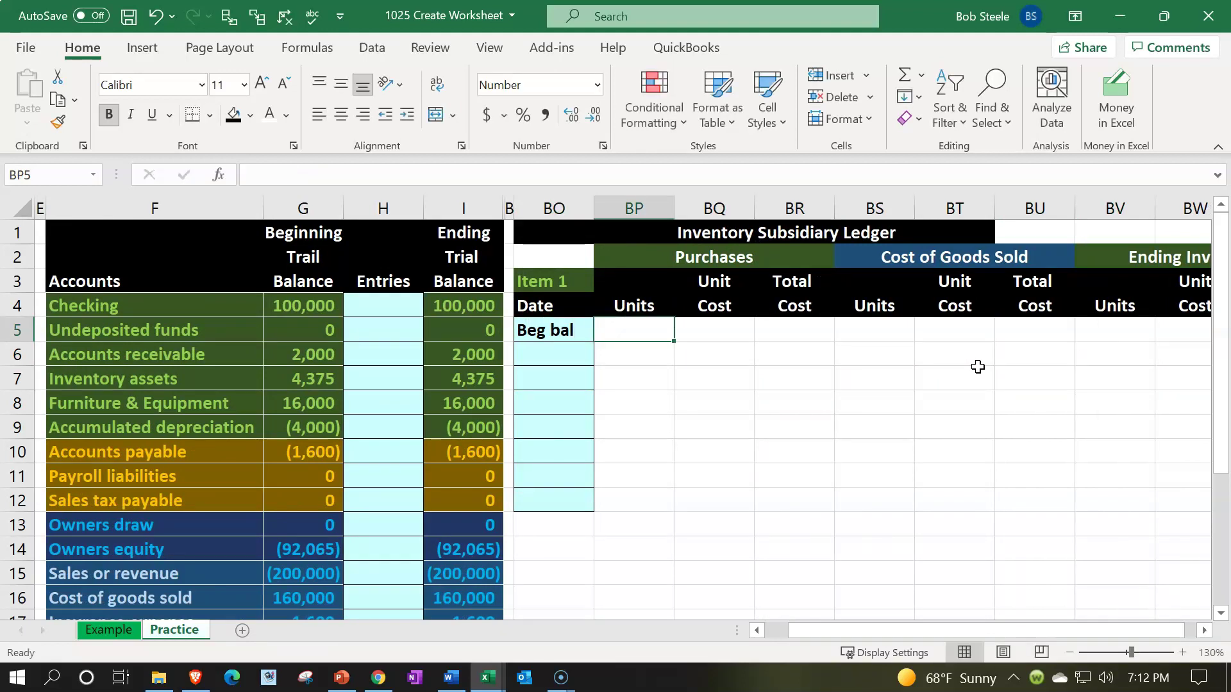
{"action": "key", "text": "Right"}
{"action": "key", "text": "Right"}
{"action": "key", "text": "Right"}
{"action": "key", "text": "Right"}
{"action": "key", "text": "Right"}
{"action": "key", "text": "Right"}
{"action": "key", "text": "Right"}
{"action": "key", "text": "Right"}
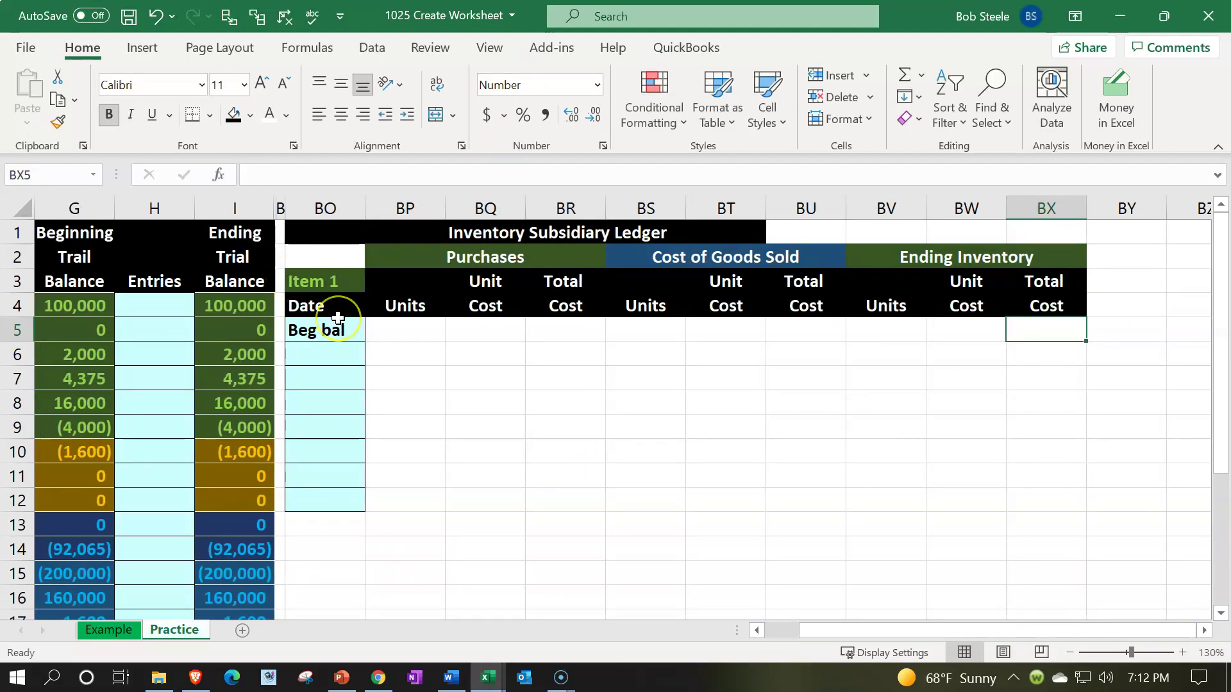
{"action": "left_click", "coordinate": [427, 349]}
{"action": "left_click_drag", "start_coordinate": [418, 302], "coordinate": [565, 314]}
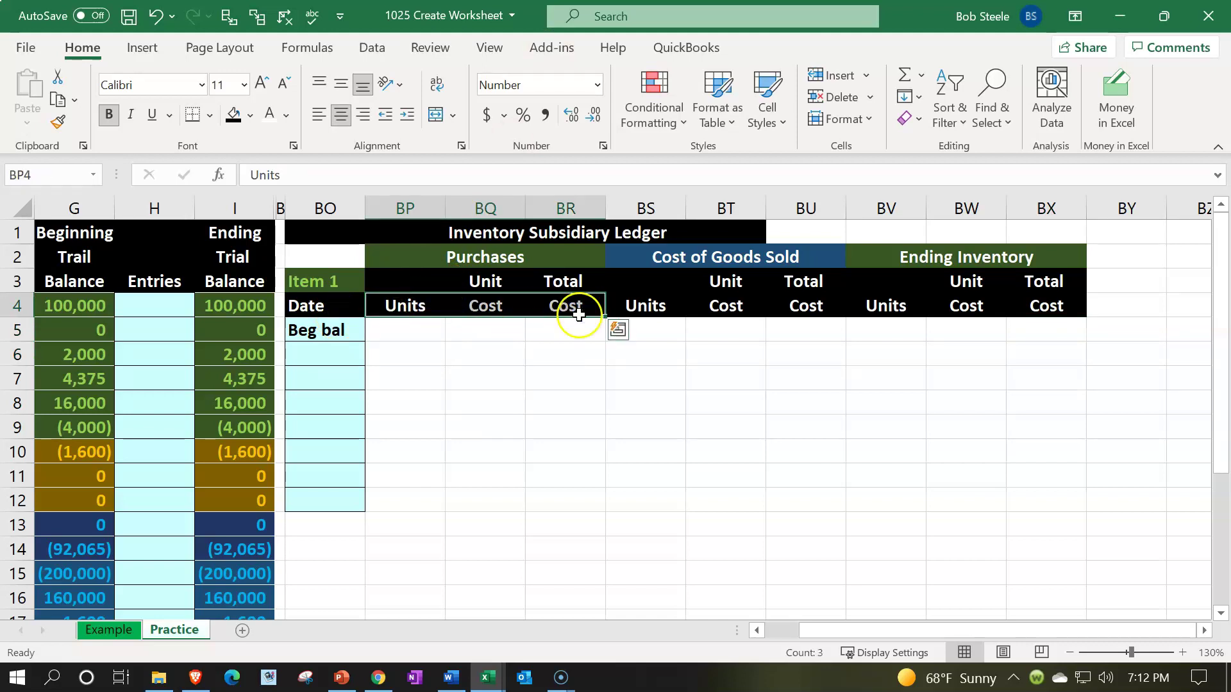
{"action": "left_click_drag", "start_coordinate": [879, 332], "coordinate": [1020, 332]}
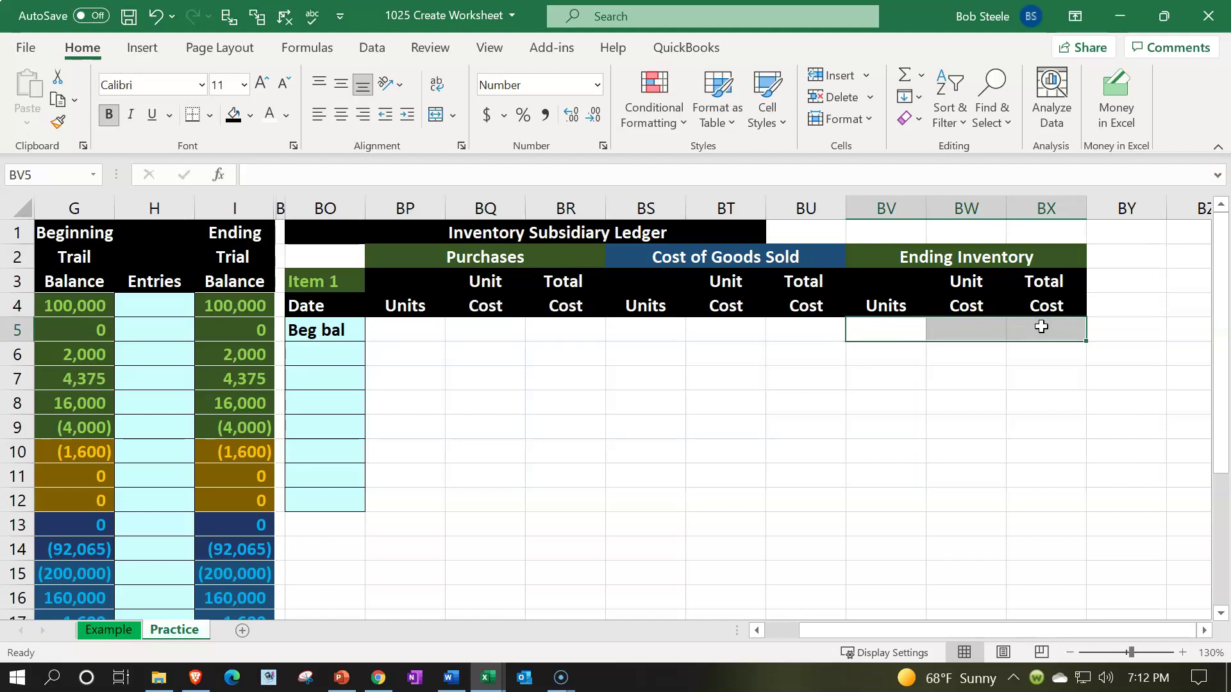
{"action": "left_click_drag", "start_coordinate": [647, 354], "coordinate": [796, 355]}
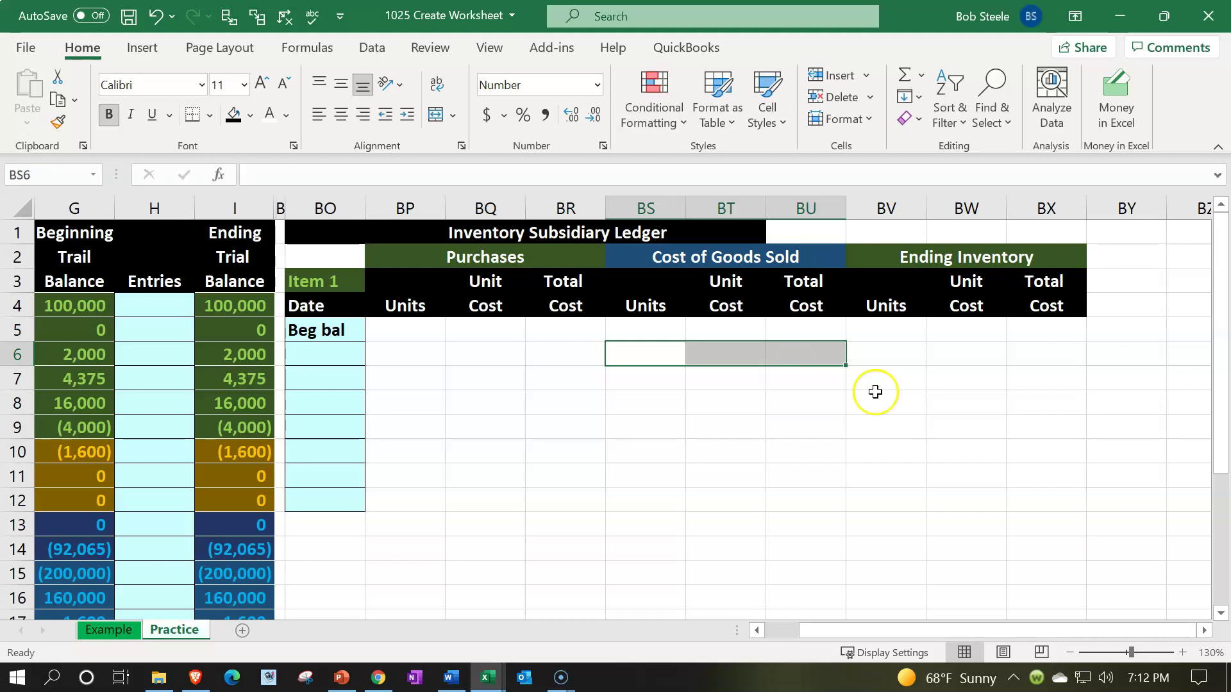
{"action": "left_click_drag", "start_coordinate": [889, 359], "coordinate": [1013, 353]}
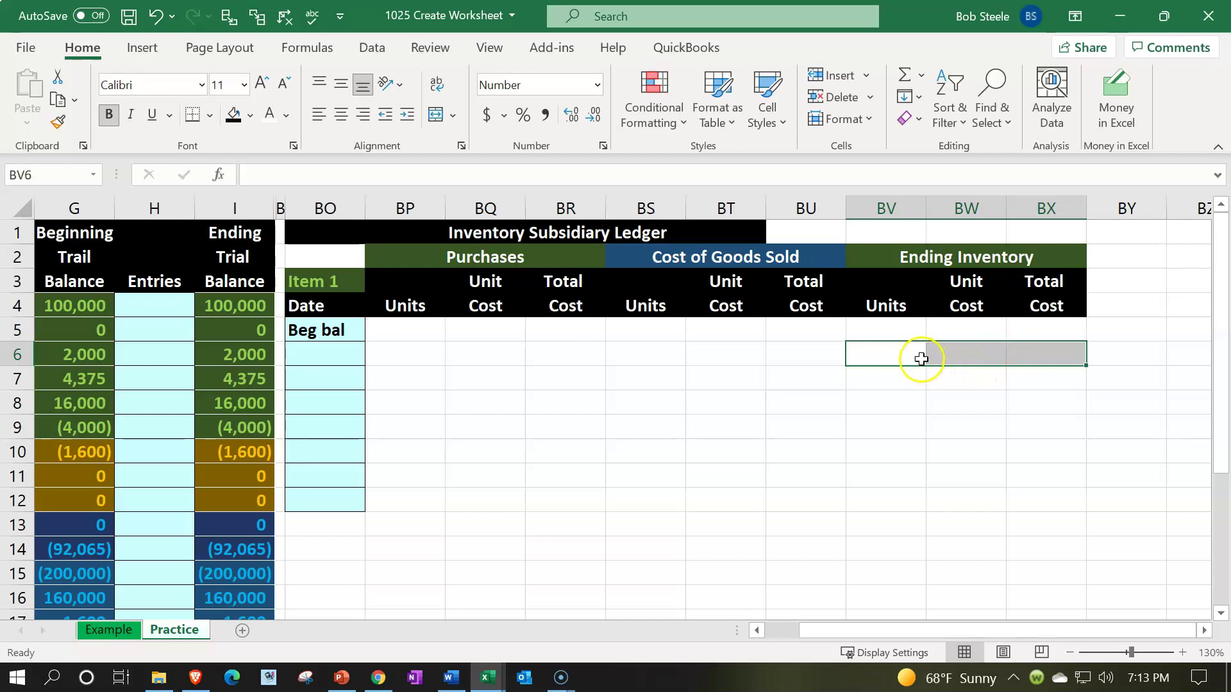
Enter 50 units in BV5 and a unit cost of 50 in BW5 for the Ending Inventory beginning balance
{"action": "left_click", "coordinate": [896, 333]}
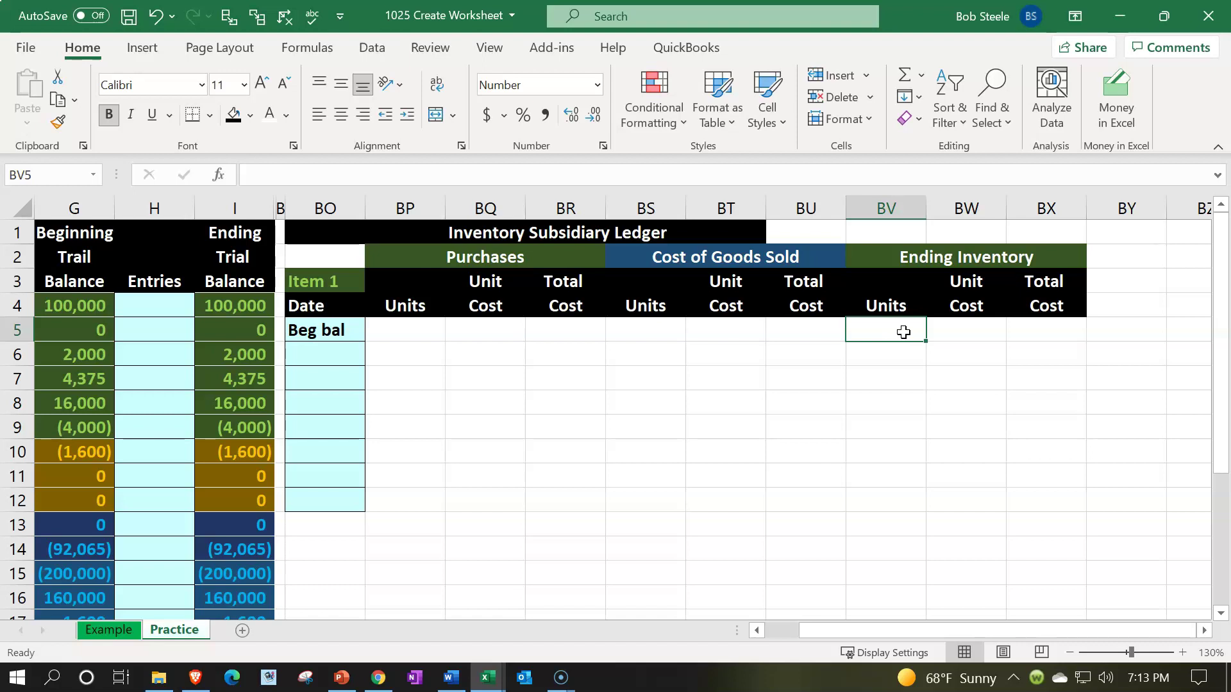
{"action": "type", "text": "50"}
{"action": "key", "text": "Tab"}
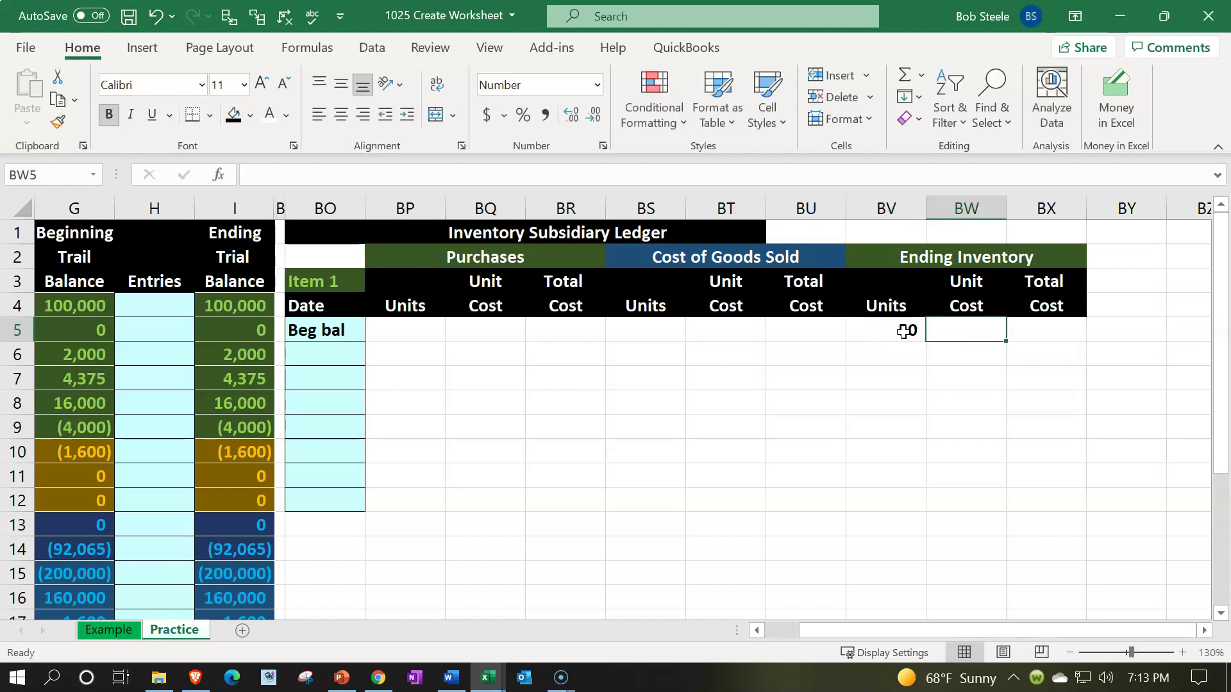
{"action": "type", "text": "50"}
{"action": "key", "text": "Tab"}
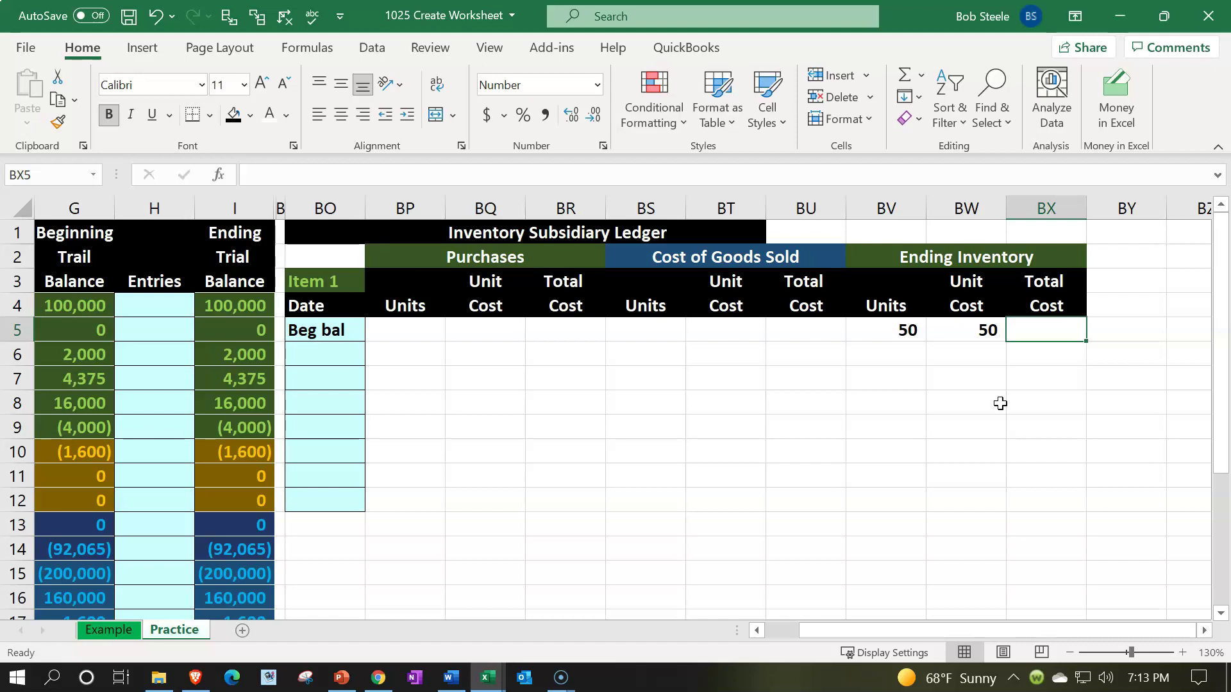
Calculate the beginning balance's total cost in BX5 with the formula =BV5*BW5
{"action": "type", "text": "="}
{"action": "key", "text": "Left"}
{"action": "key", "text": "Left"}
{"action": "type", "text": "*"}
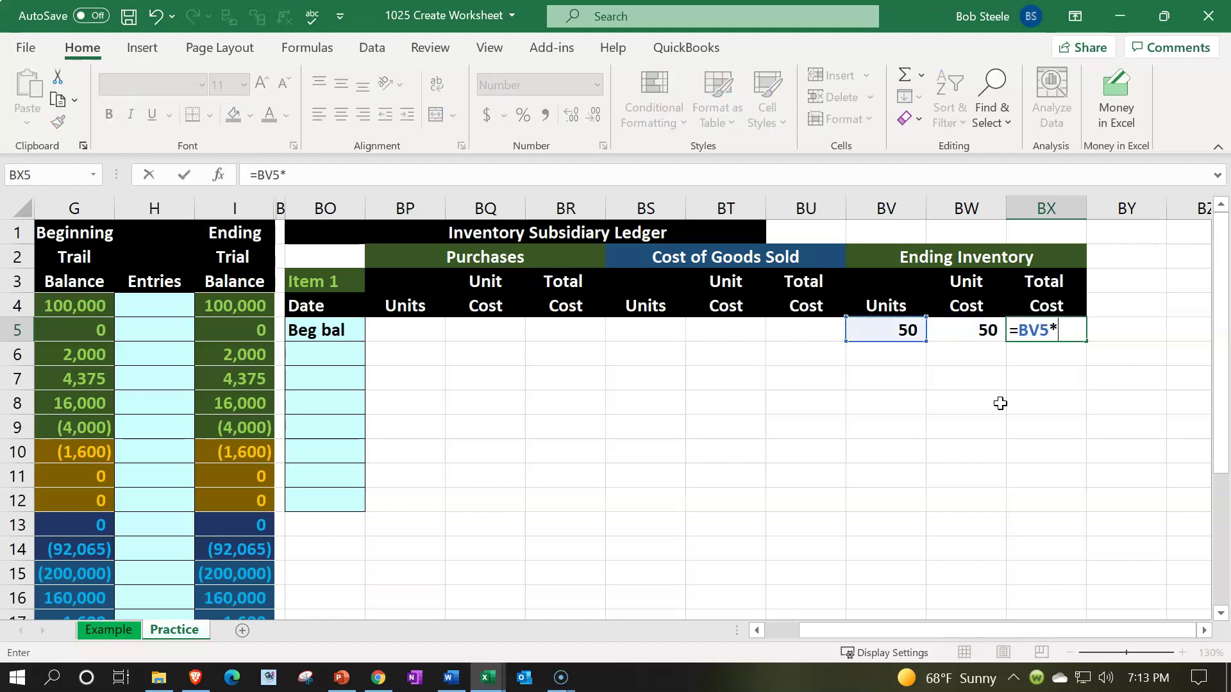
{"action": "key", "text": "Left"}
{"action": "key", "text": "Return"}
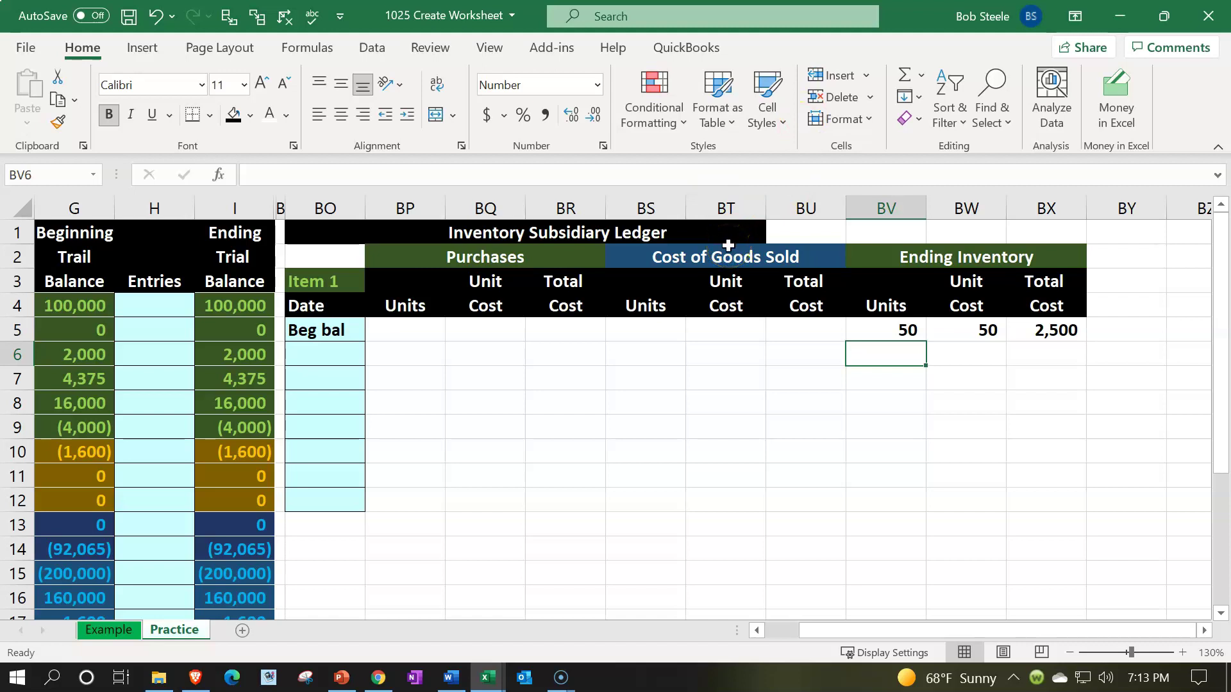
Add all borders and the recently used light blue fill to the Item 1 ledger cells BP5:BX12
{"action": "left_click_drag", "start_coordinate": [407, 333], "coordinate": [1040, 502]}
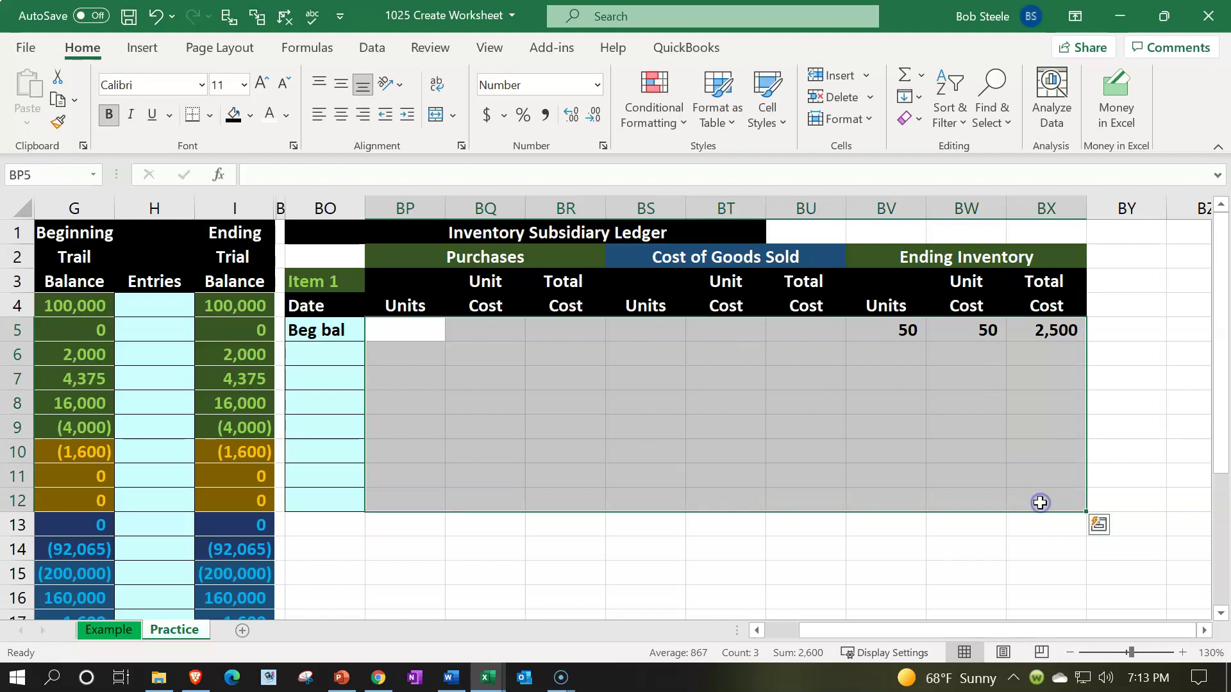
{"action": "left_click", "coordinate": [209, 116]}
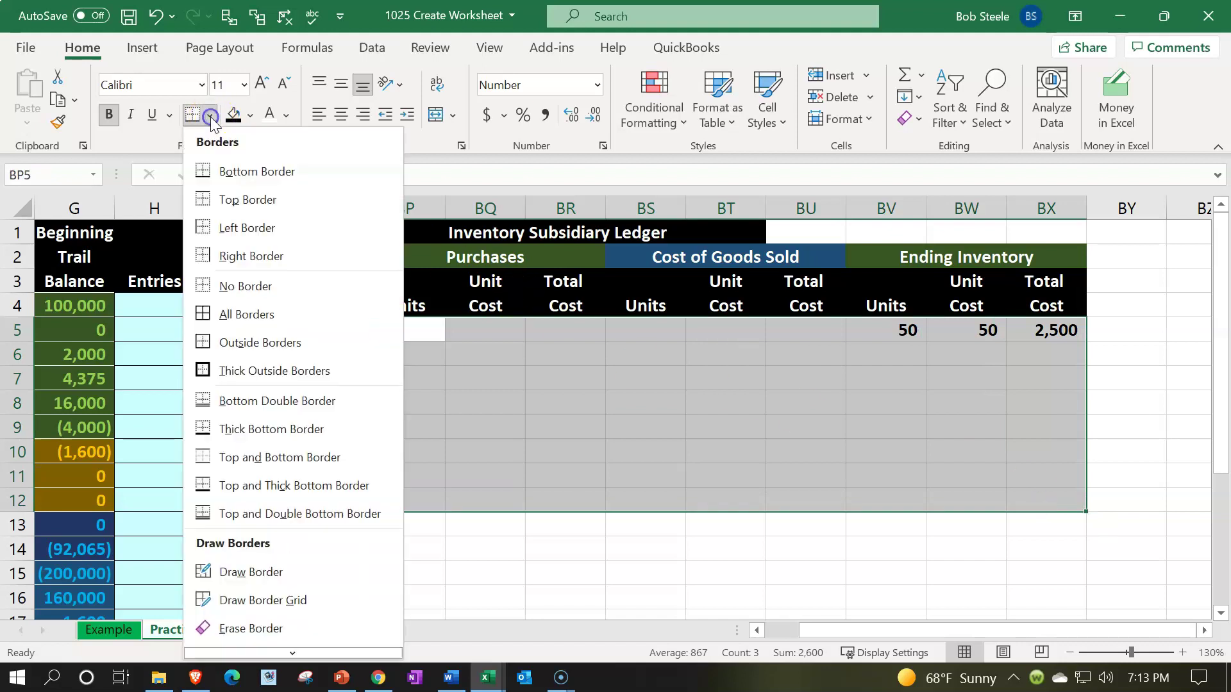
{"action": "left_click", "coordinate": [236, 313]}
{"action": "left_click", "coordinate": [250, 117]}
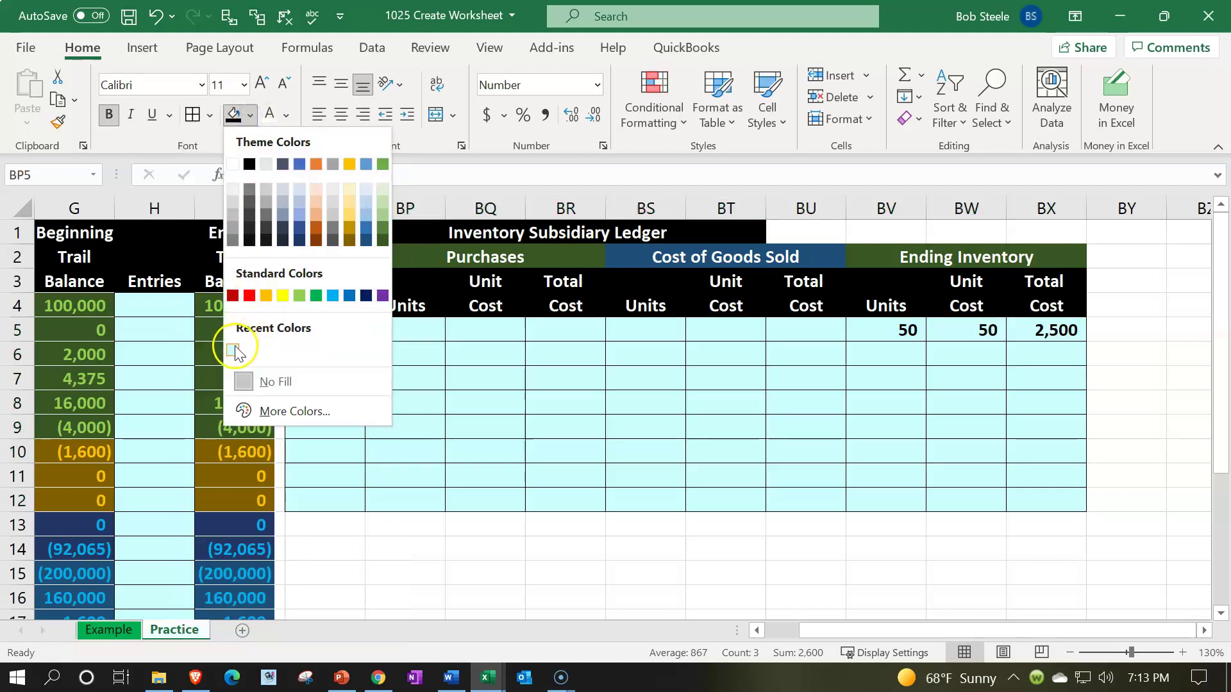
{"action": "left_click", "coordinate": [234, 350]}
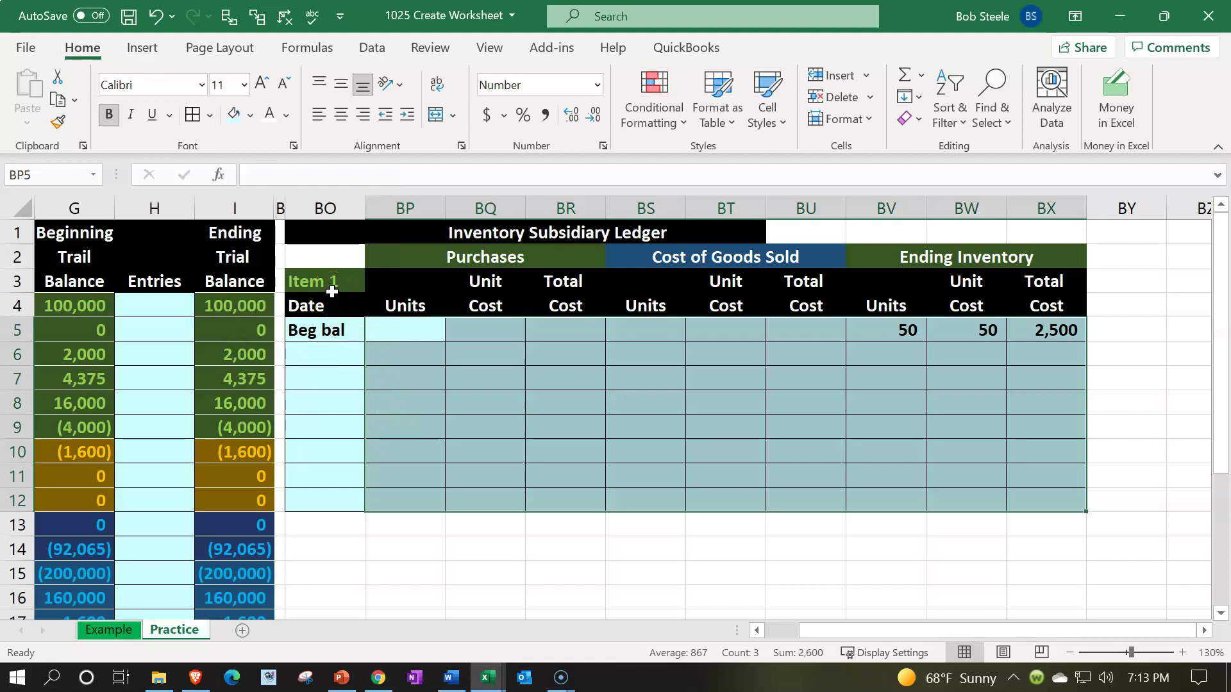
{"action": "scroll", "coordinate": [331, 292], "scroll_direction": "down", "scroll_amount": 1}
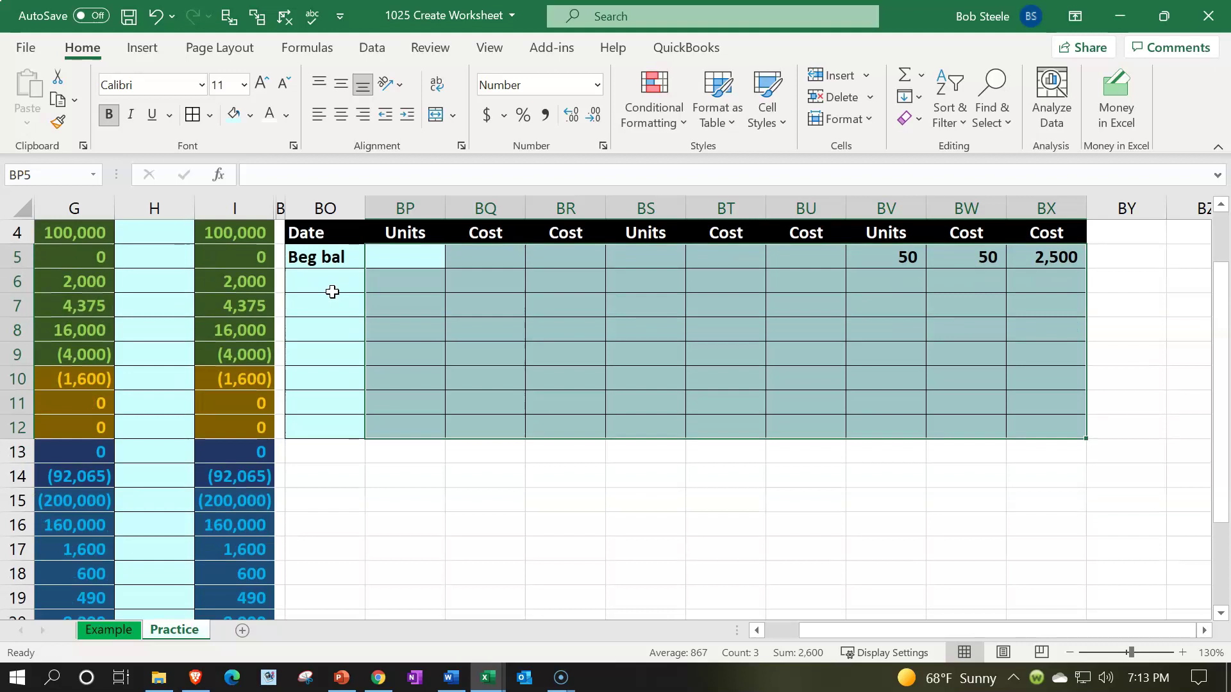
{"action": "scroll", "coordinate": [332, 292], "scroll_direction": "up", "scroll_amount": 1}
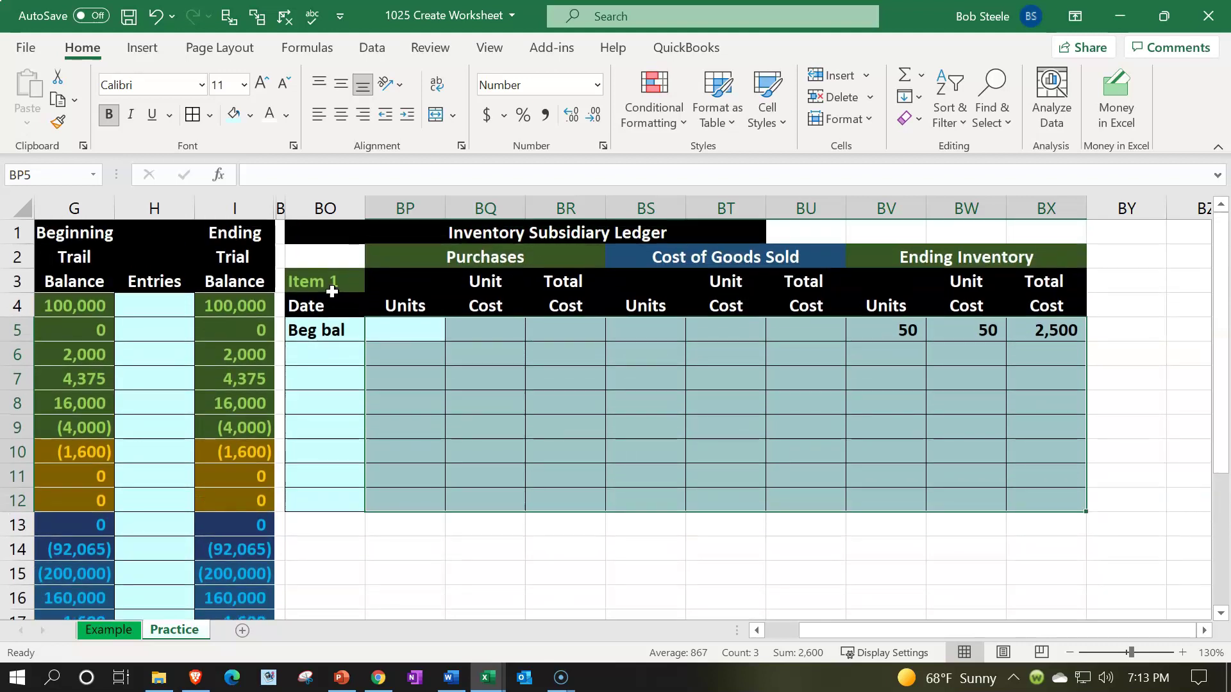
{"action": "left_click_drag", "start_coordinate": [341, 357], "coordinate": [346, 489]}
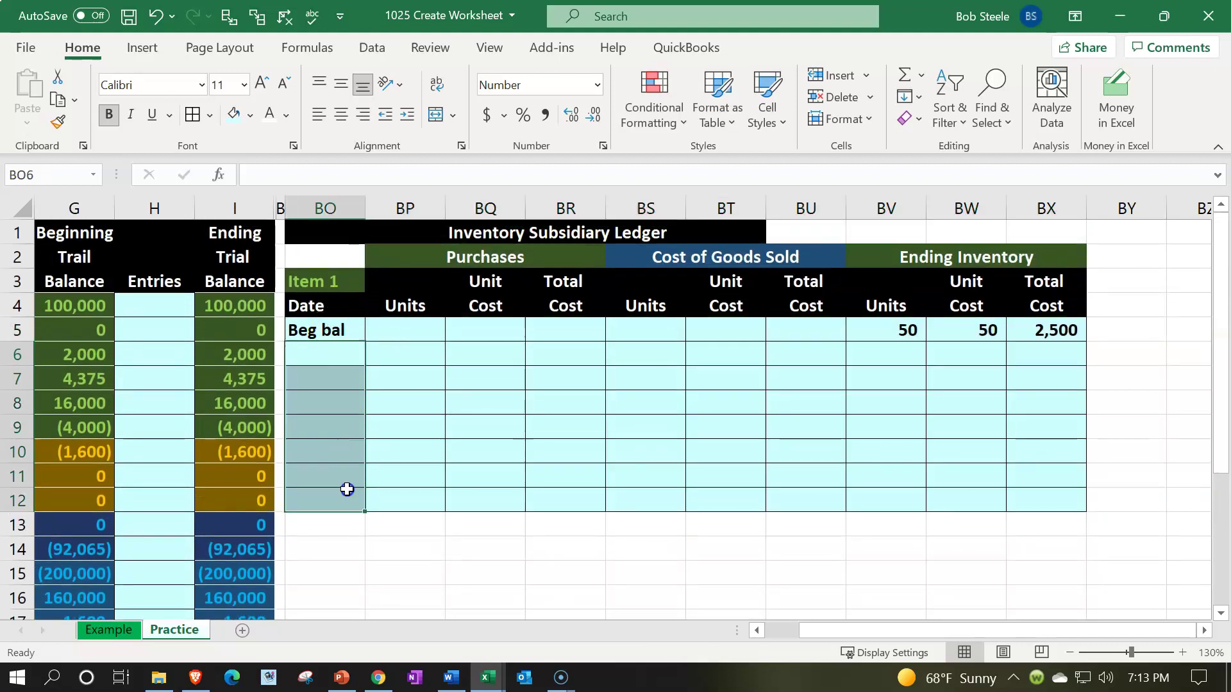
{"action": "scroll", "coordinate": [354, 473], "scroll_direction": "down", "scroll_amount": 3}
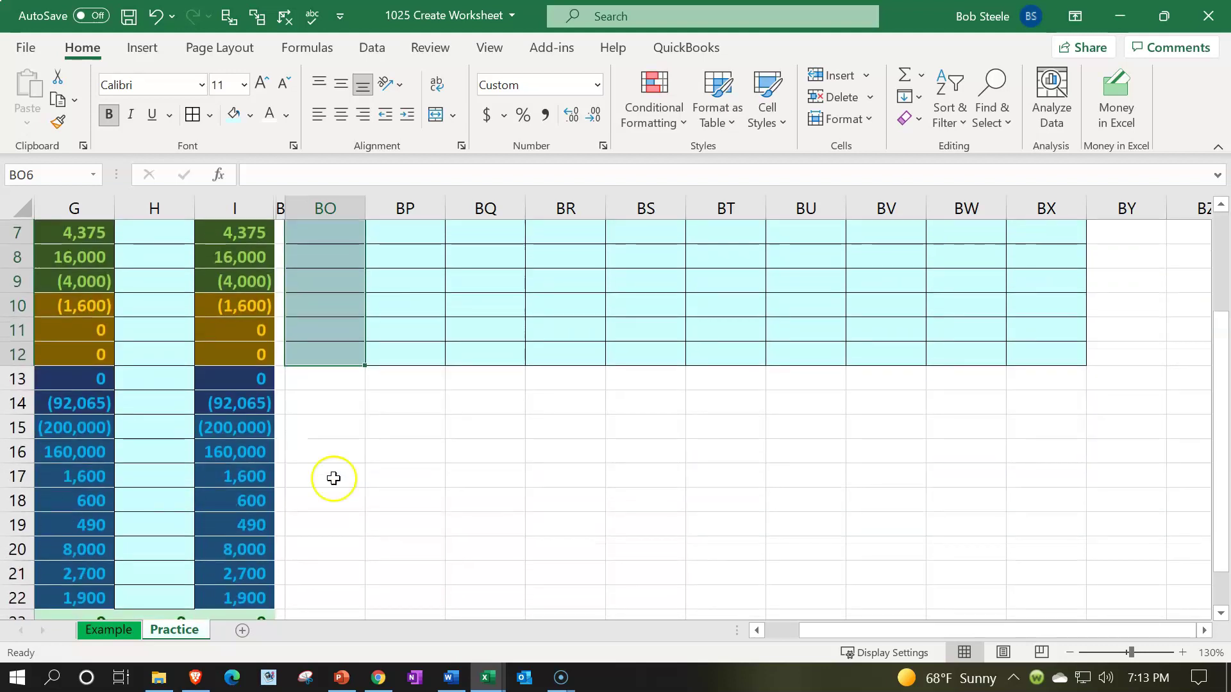
{"action": "scroll", "coordinate": [326, 479], "scroll_direction": "up", "scroll_amount": 3}
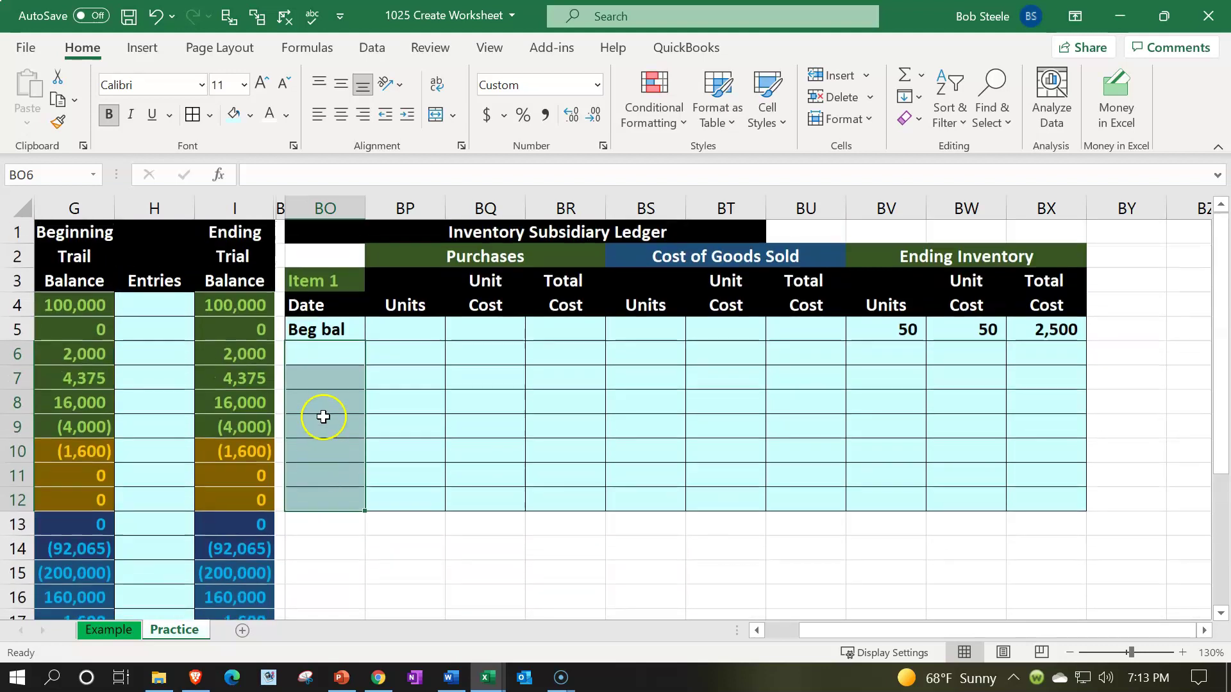
Copy the Item 1 ledger block BO2:BX12 and paste it below, starting at BO14
{"action": "left_click", "coordinate": [334, 257]}
{"action": "left_click_drag", "start_coordinate": [335, 256], "coordinate": [1046, 504]}
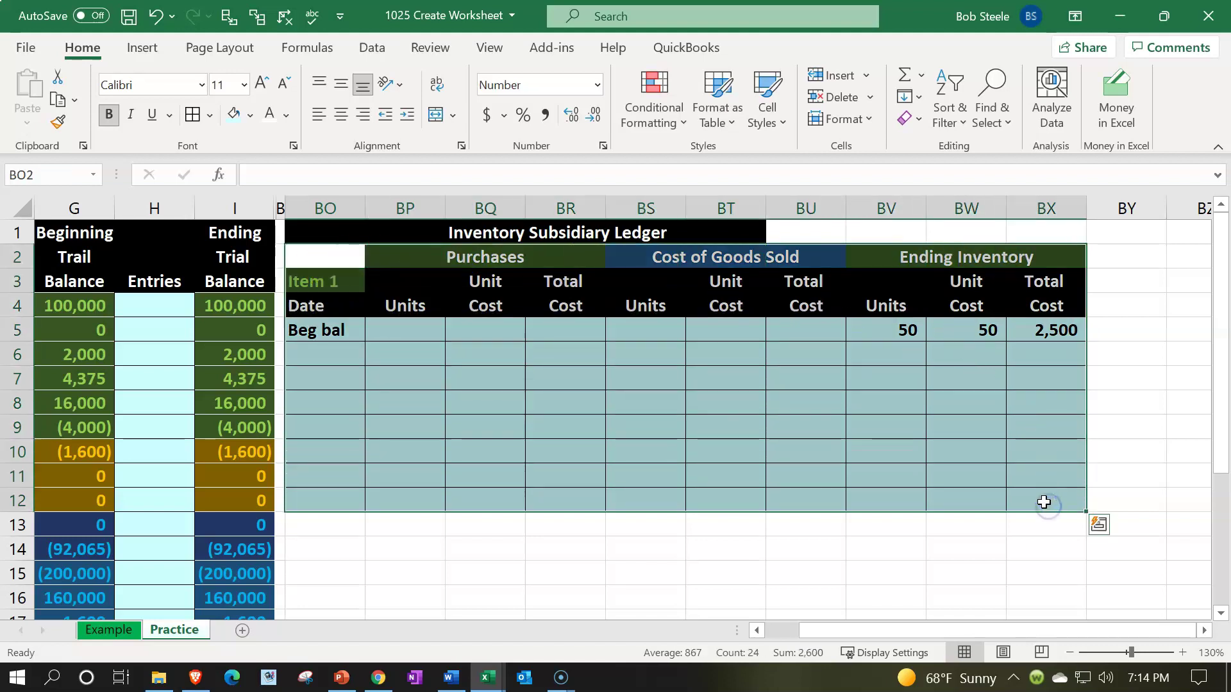
{"action": "key", "text": "ctrl+c"}
{"action": "scroll", "coordinate": [568, 433], "scroll_direction": "down", "scroll_amount": 1}
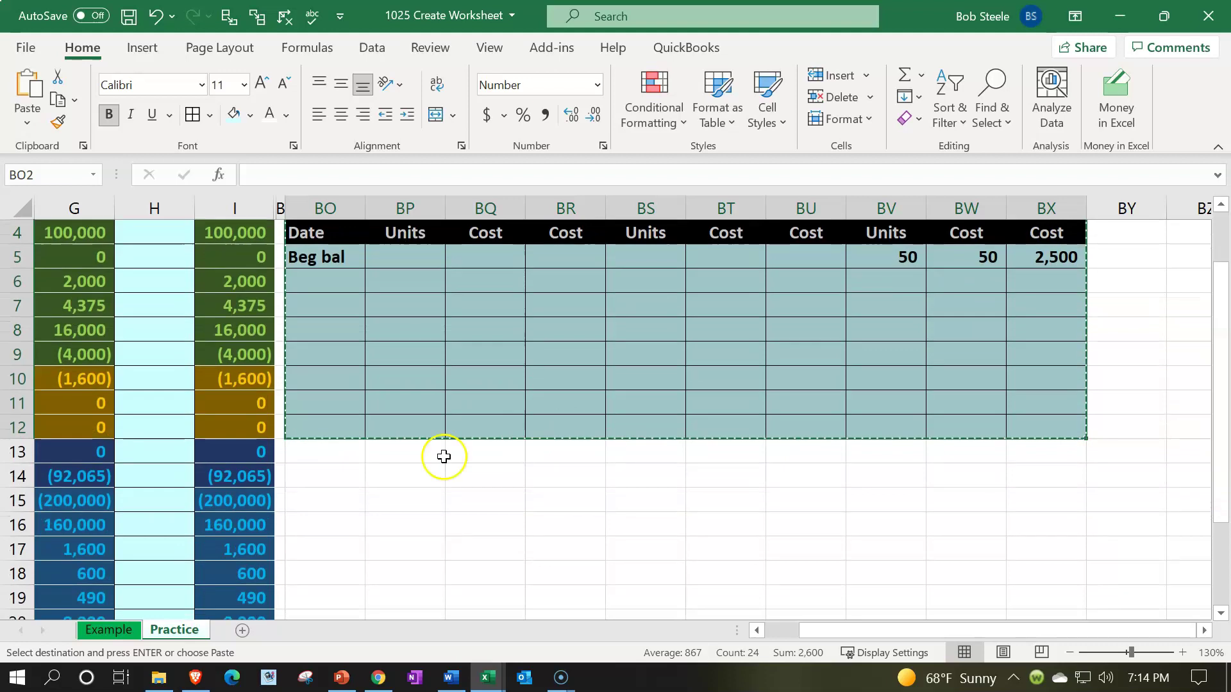
{"action": "left_click", "coordinate": [341, 470]}
{"action": "key", "text": "ctrl+v"}
{"action": "scroll", "coordinate": [329, 471], "scroll_direction": "down", "scroll_amount": 1}
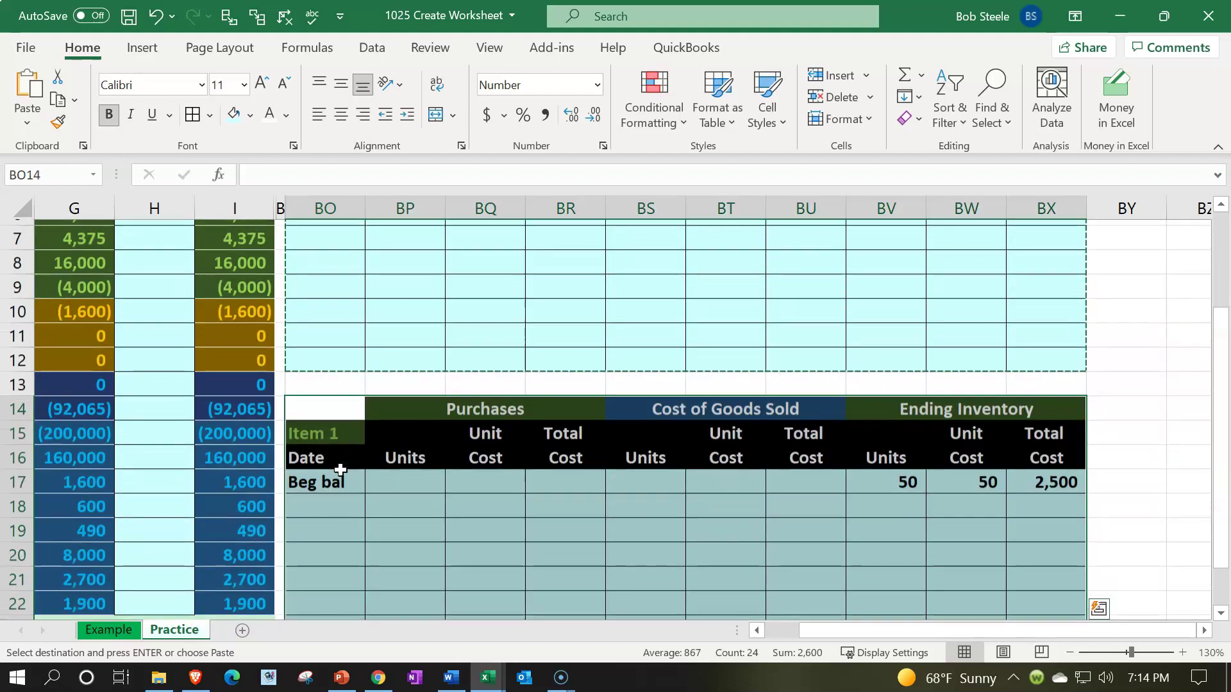
Rename the pasted block's item label in BO15 as Item 2
{"action": "left_click", "coordinate": [343, 428]}
{"action": "key", "text": "Escape"}
{"action": "double_click", "coordinate": [343, 428]}
{"action": "type", "text": "2"}
{"action": "key", "text": "Return"}
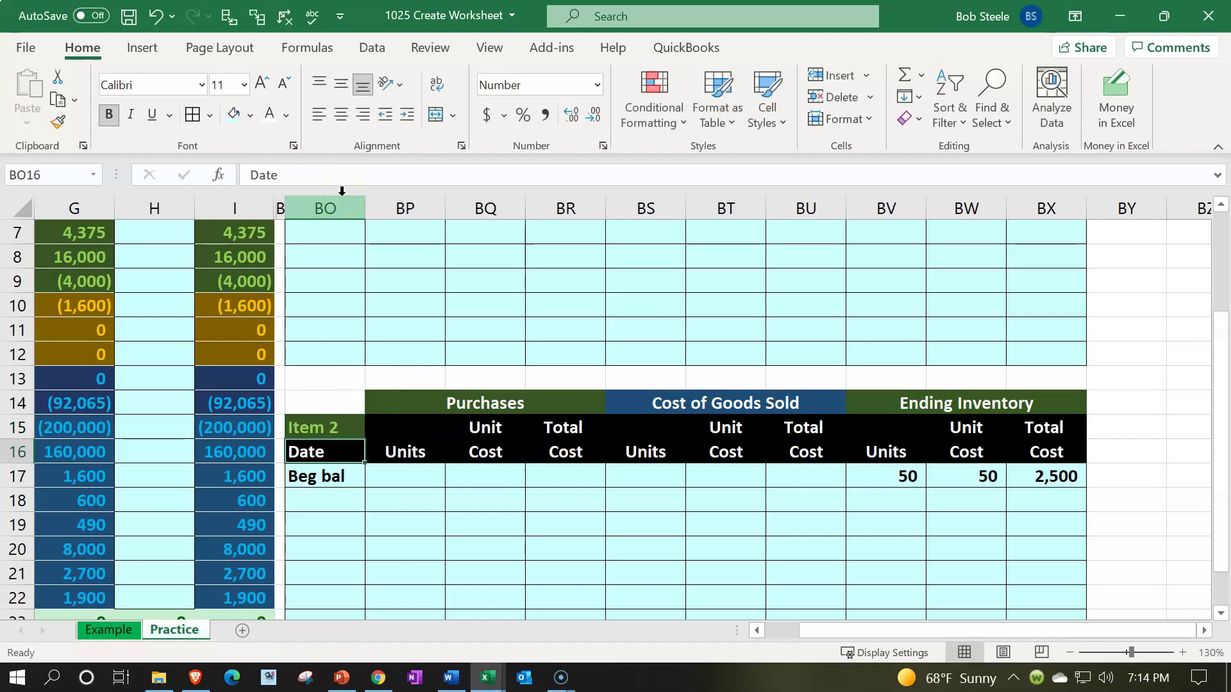
{"action": "scroll", "coordinate": [411, 416], "scroll_direction": "up", "scroll_amount": 2}
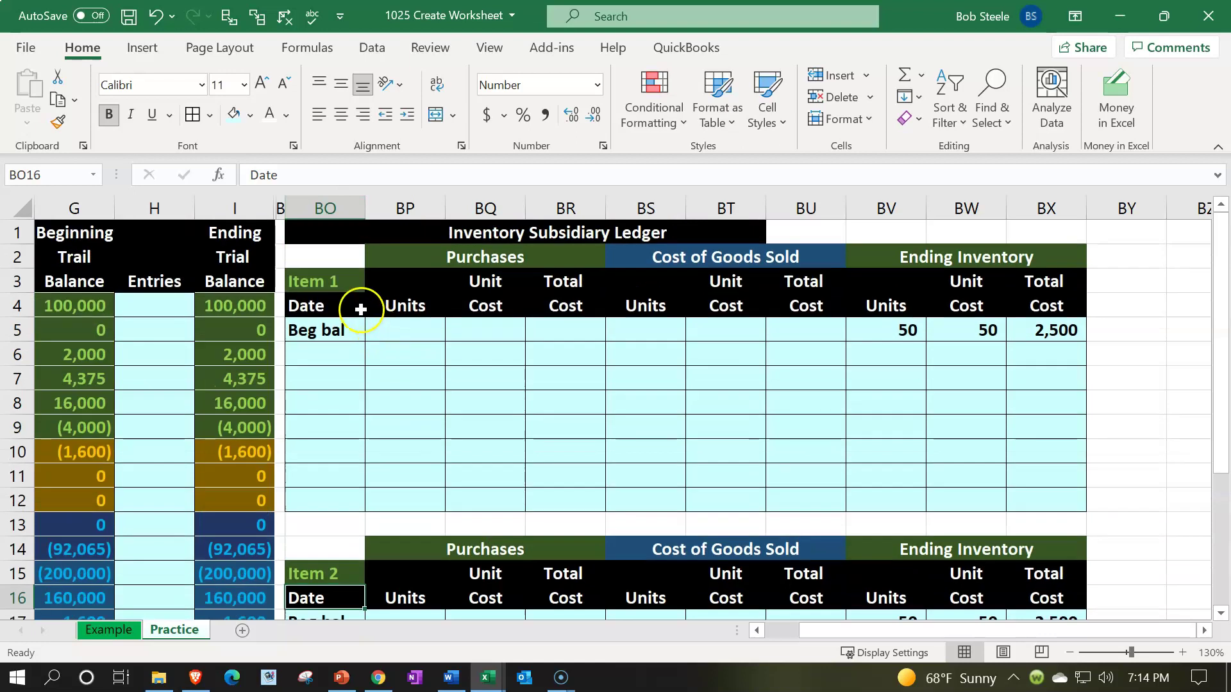
{"action": "left_click", "coordinate": [329, 283]}
{"action": "scroll", "coordinate": [329, 282], "scroll_direction": "down", "scroll_amount": 1}
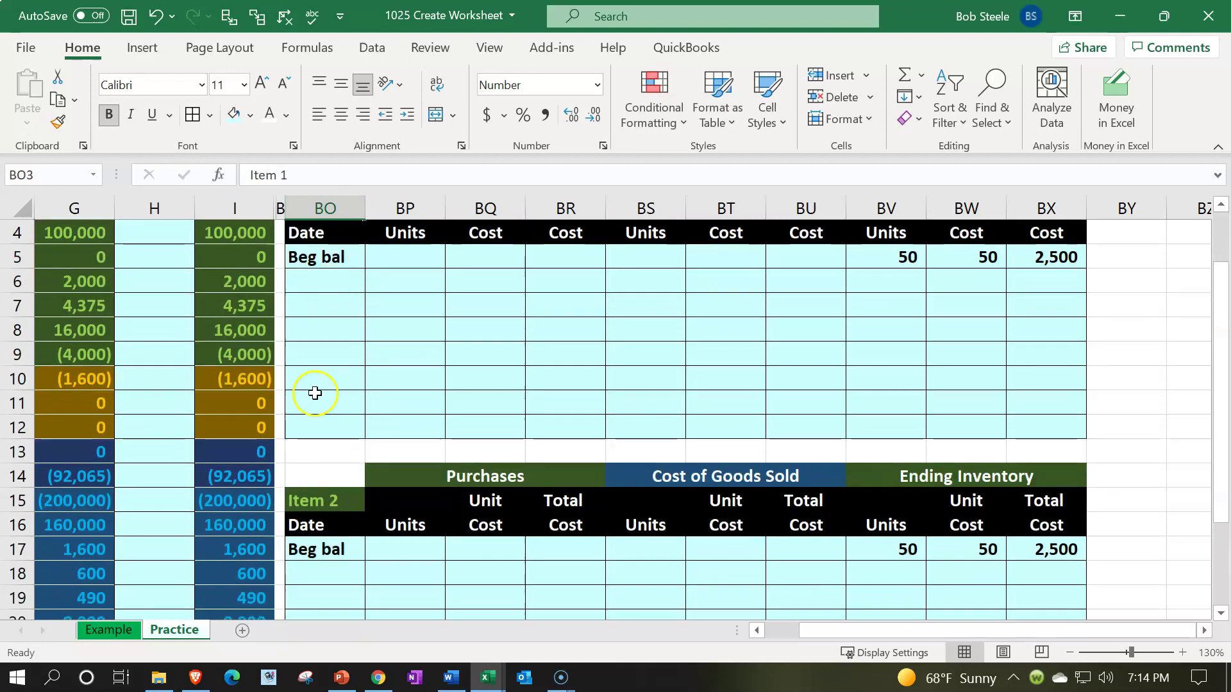
{"action": "left_click", "coordinate": [309, 495]}
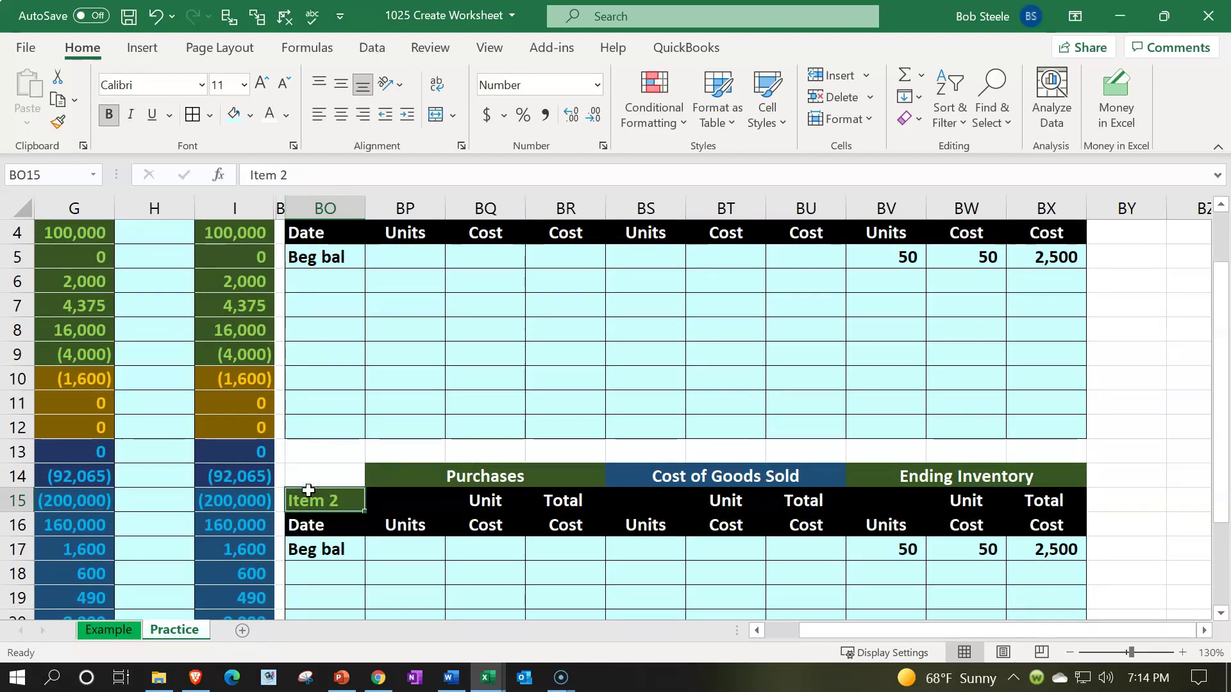
Set Item 2's Ending Inventory beginning balance to 75 units in BV17 and a unit cost of 25 in BW17
{"action": "scroll", "coordinate": [308, 491], "scroll_direction": "down", "scroll_amount": 1}
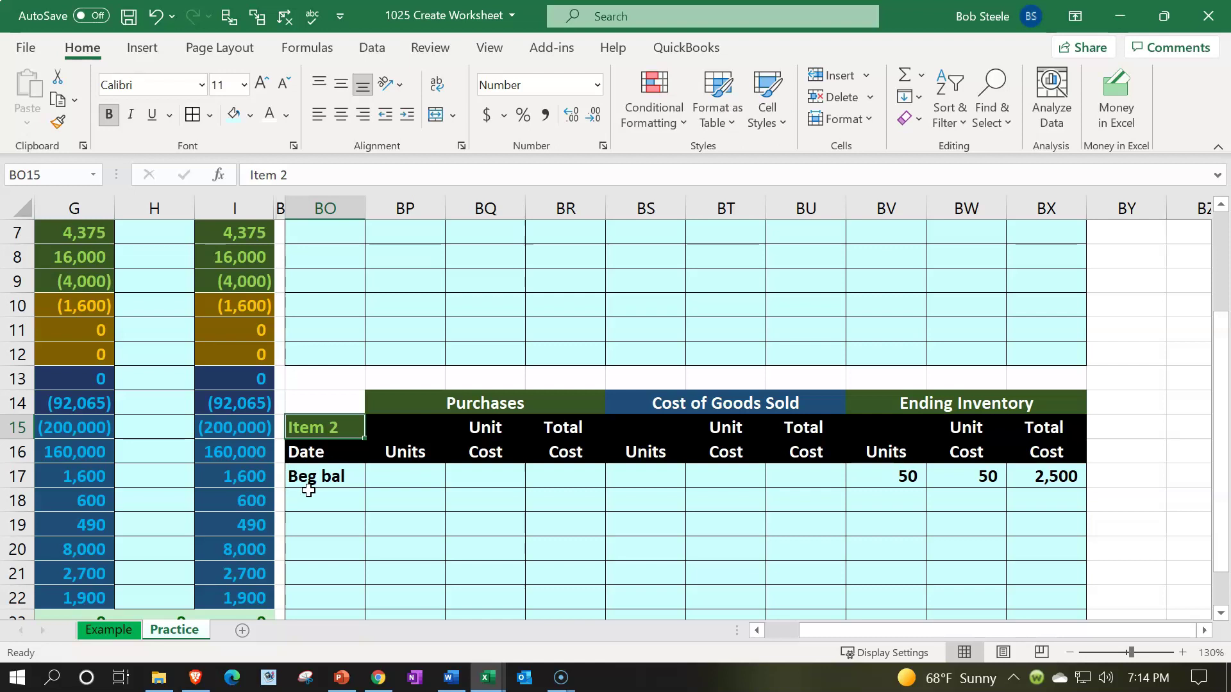
{"action": "left_click", "coordinate": [882, 478]}
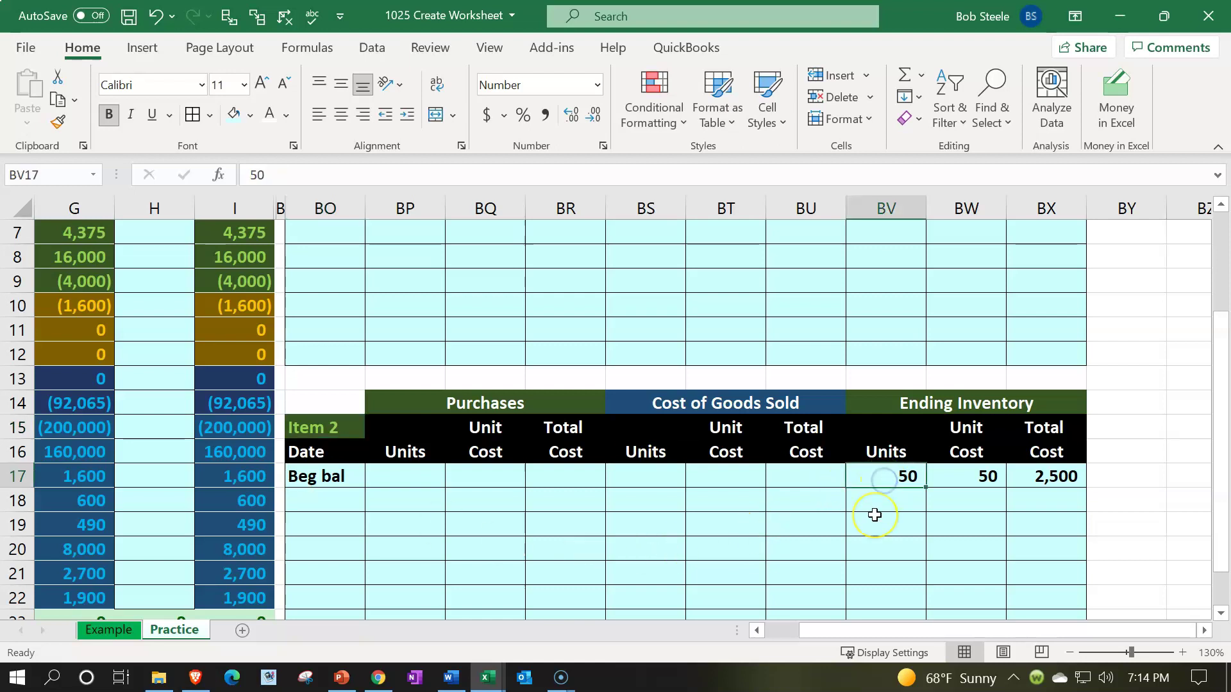
{"action": "type", "text": "75"}
{"action": "key", "text": "Return"}
{"action": "key", "text": "Right"}
{"action": "key", "text": "Up"}
{"action": "type", "text": "25"}
{"action": "key", "text": "Return"}
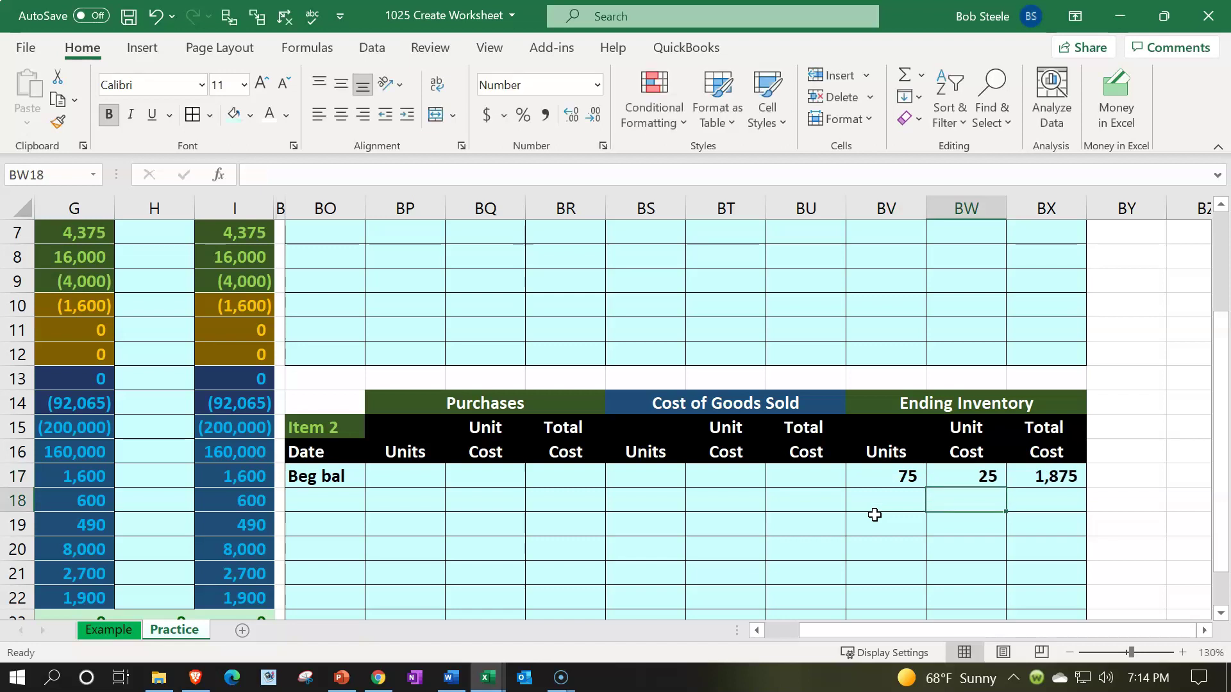
{"action": "key", "text": "Up"}
{"action": "key", "text": "Right"}
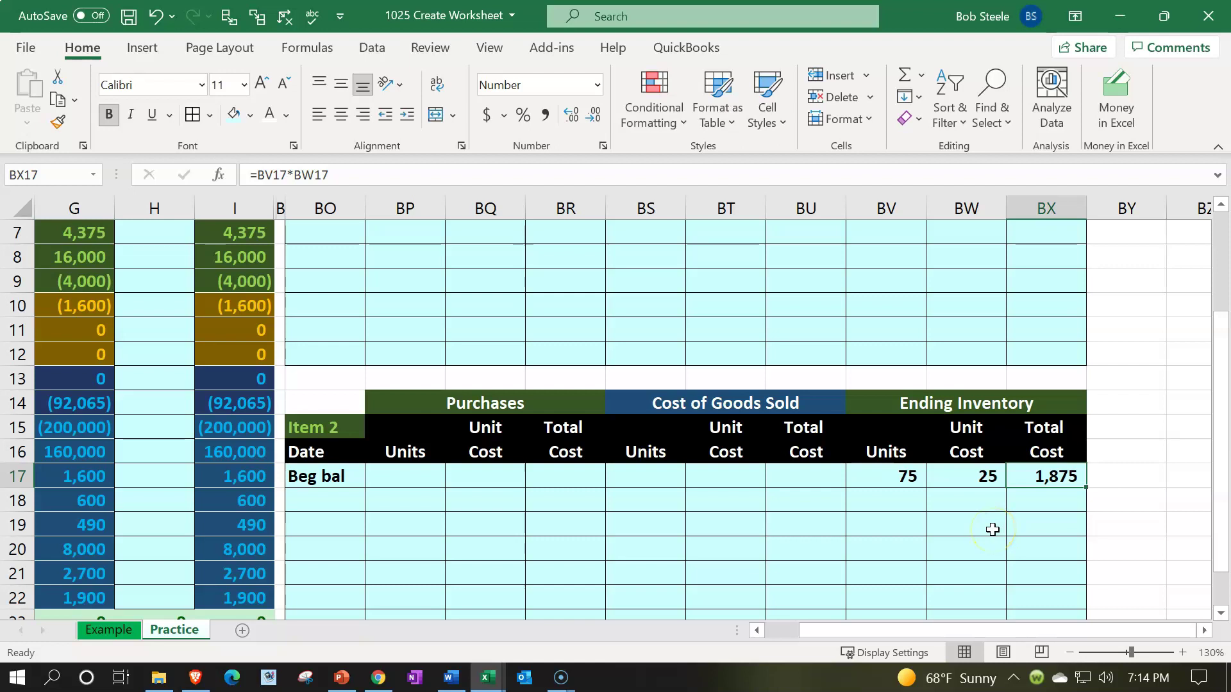
Examine the Item 2 ledger's Purchases, Cost of Goods Sold and Ending Inventory columns and the total cost formula in BX17
{"action": "left_click", "coordinate": [319, 428]}
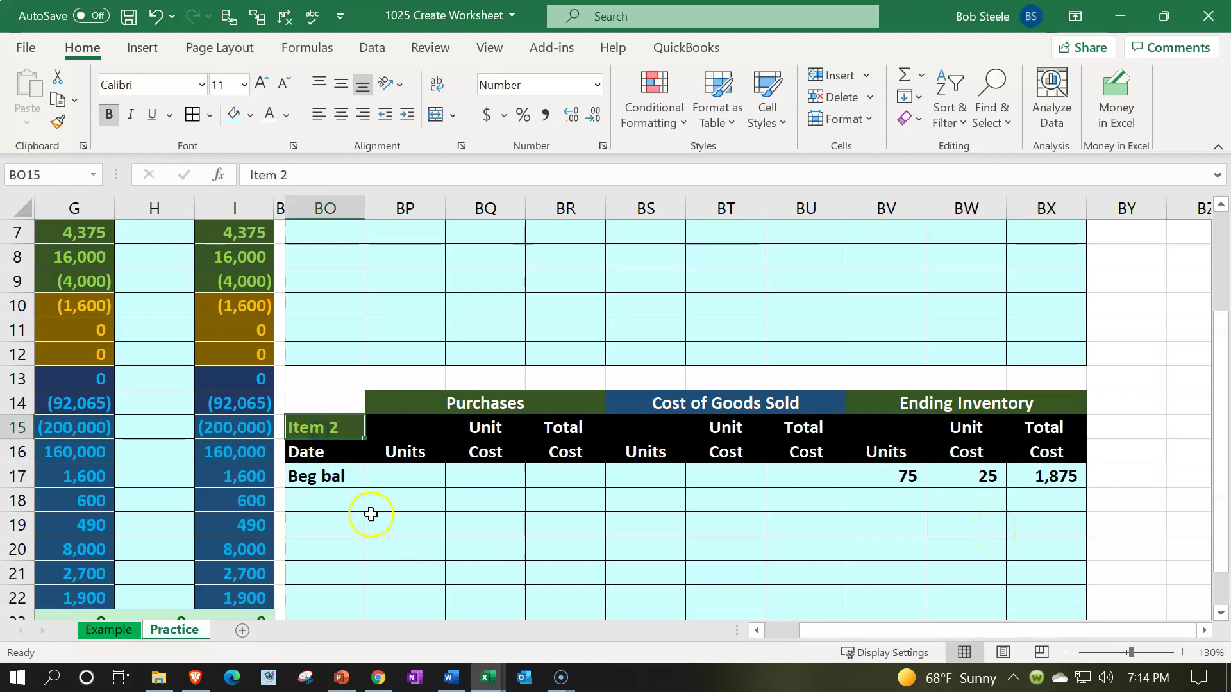
{"action": "left_click", "coordinate": [390, 501]}
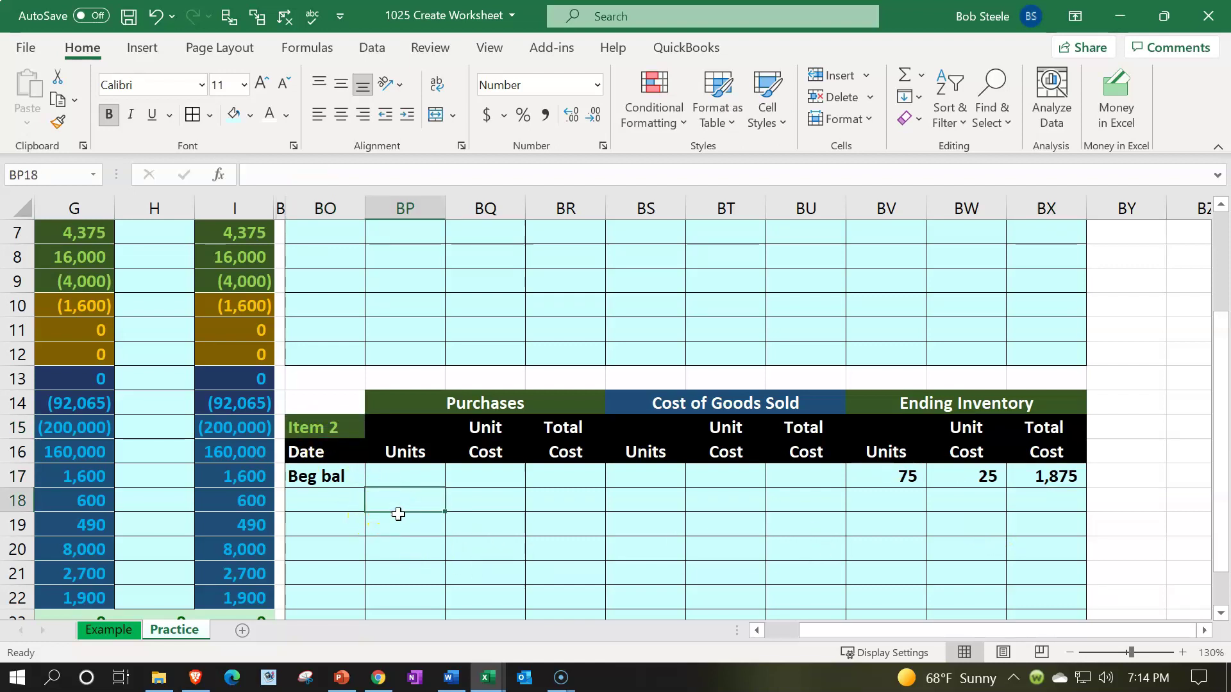
{"action": "left_click", "coordinate": [468, 501]}
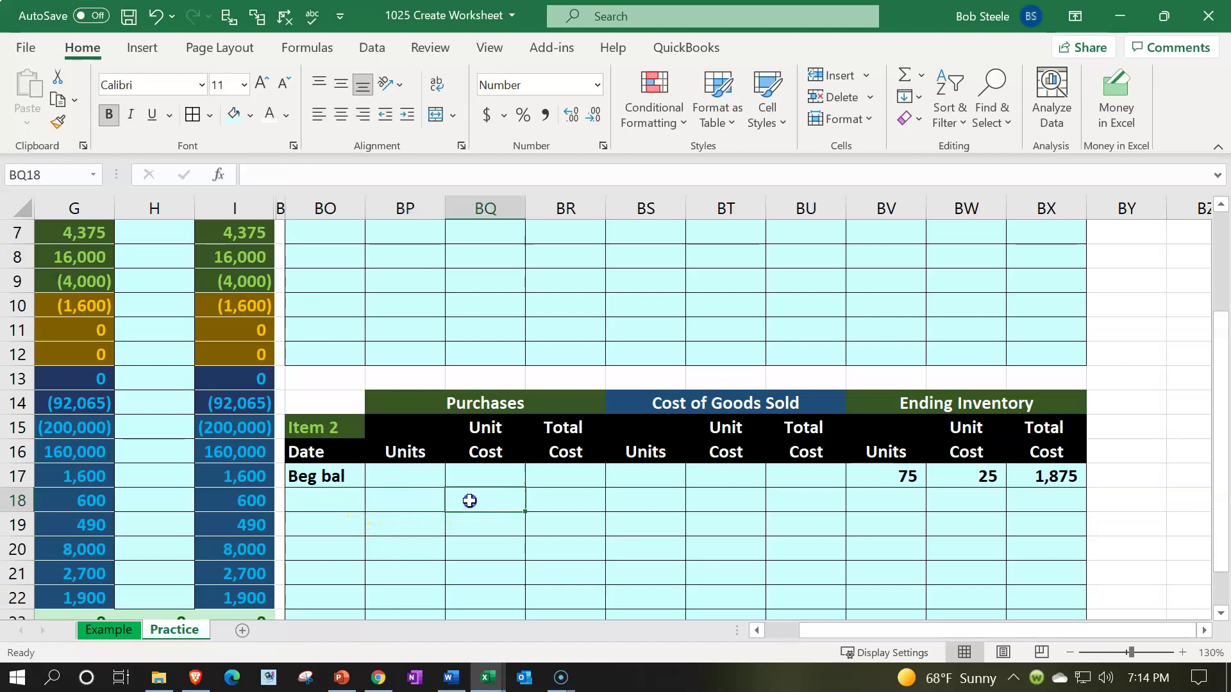
{"action": "left_click", "coordinate": [549, 503]}
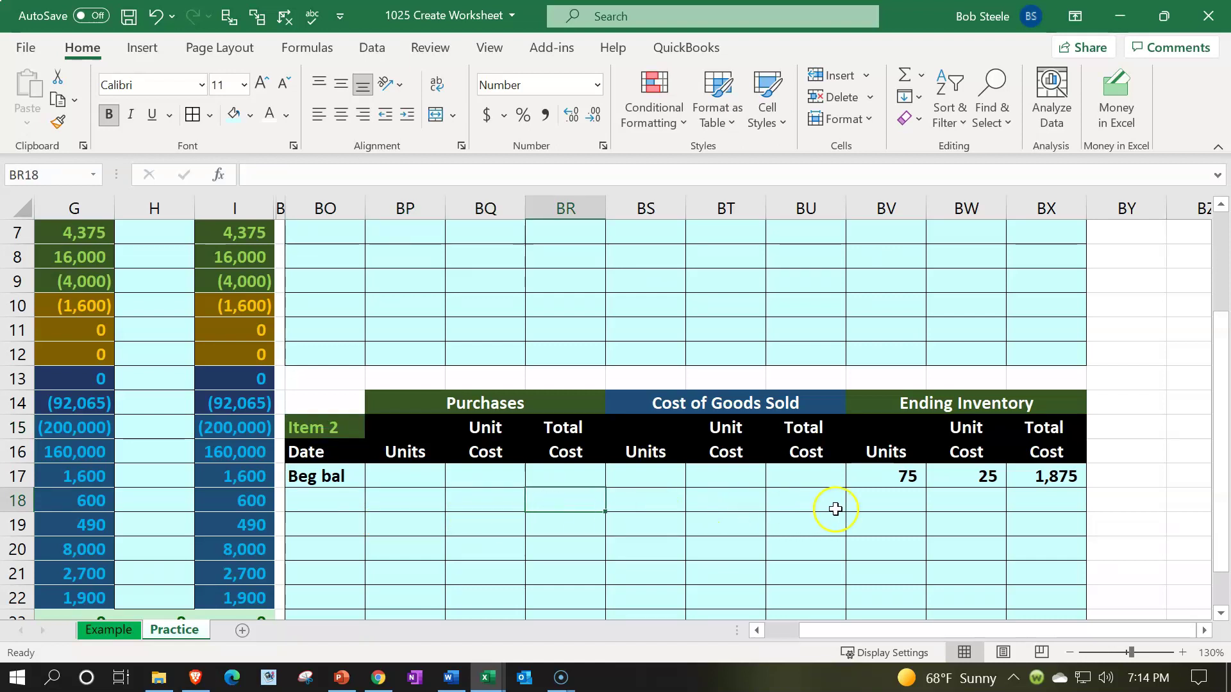
{"action": "left_click", "coordinate": [875, 506]}
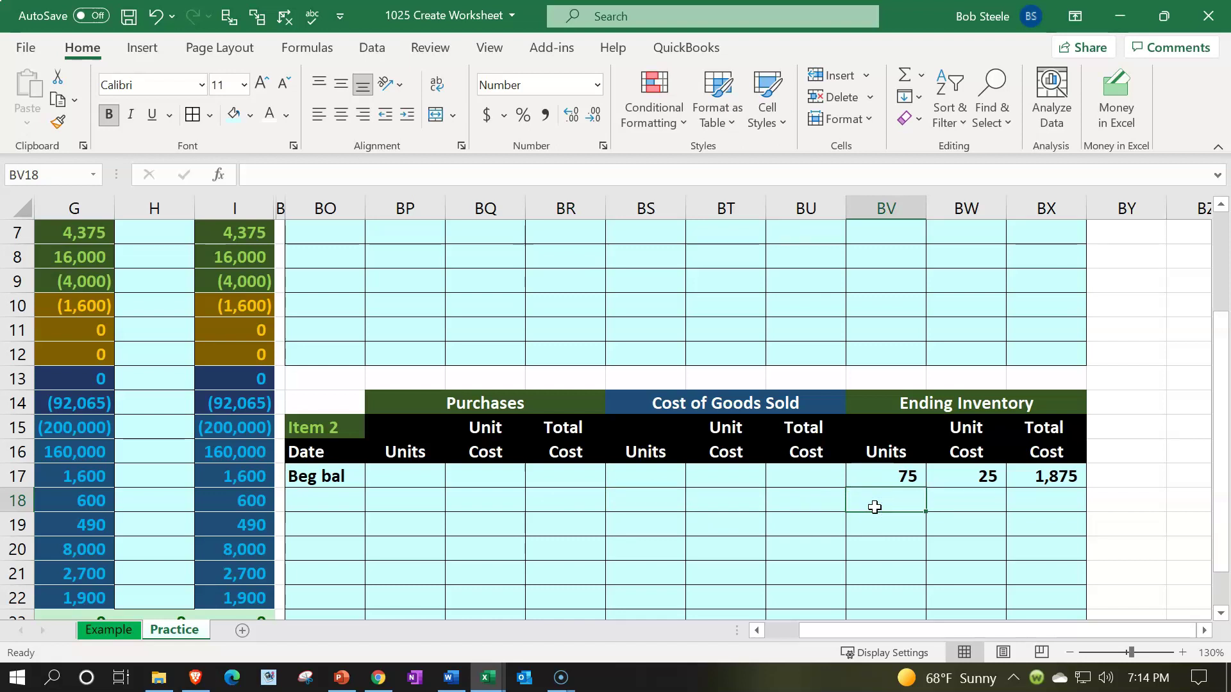
{"action": "left_click", "coordinate": [665, 503]}
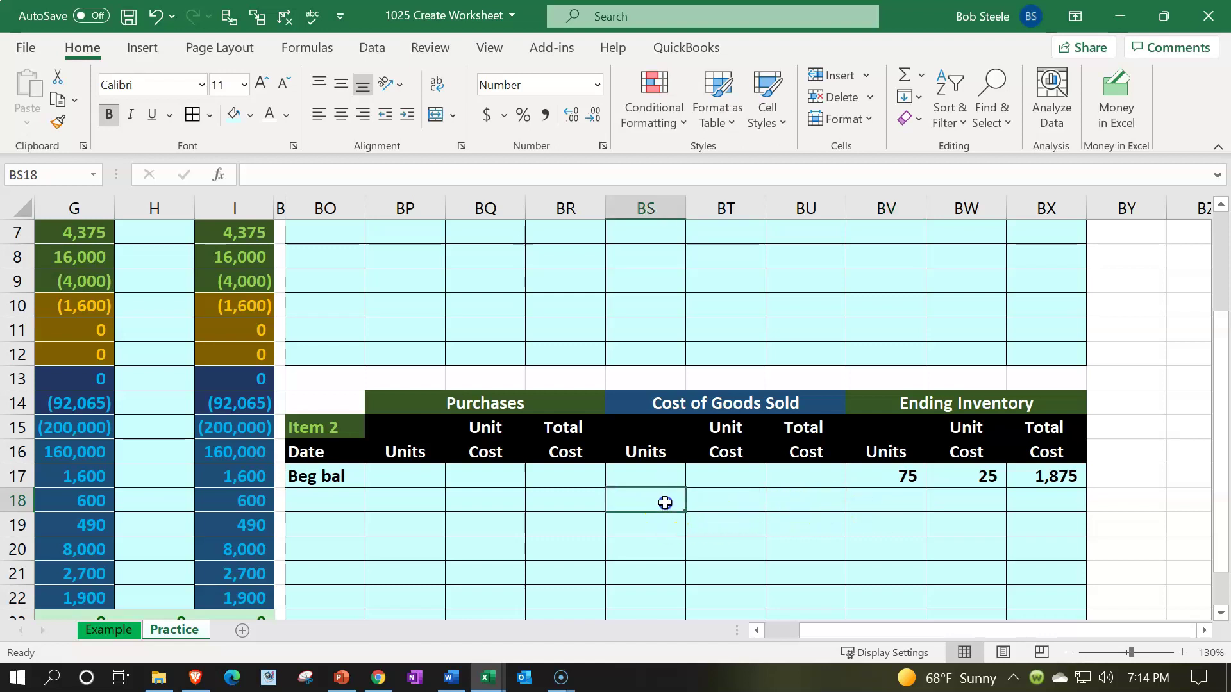
{"action": "left_click", "coordinate": [738, 506]}
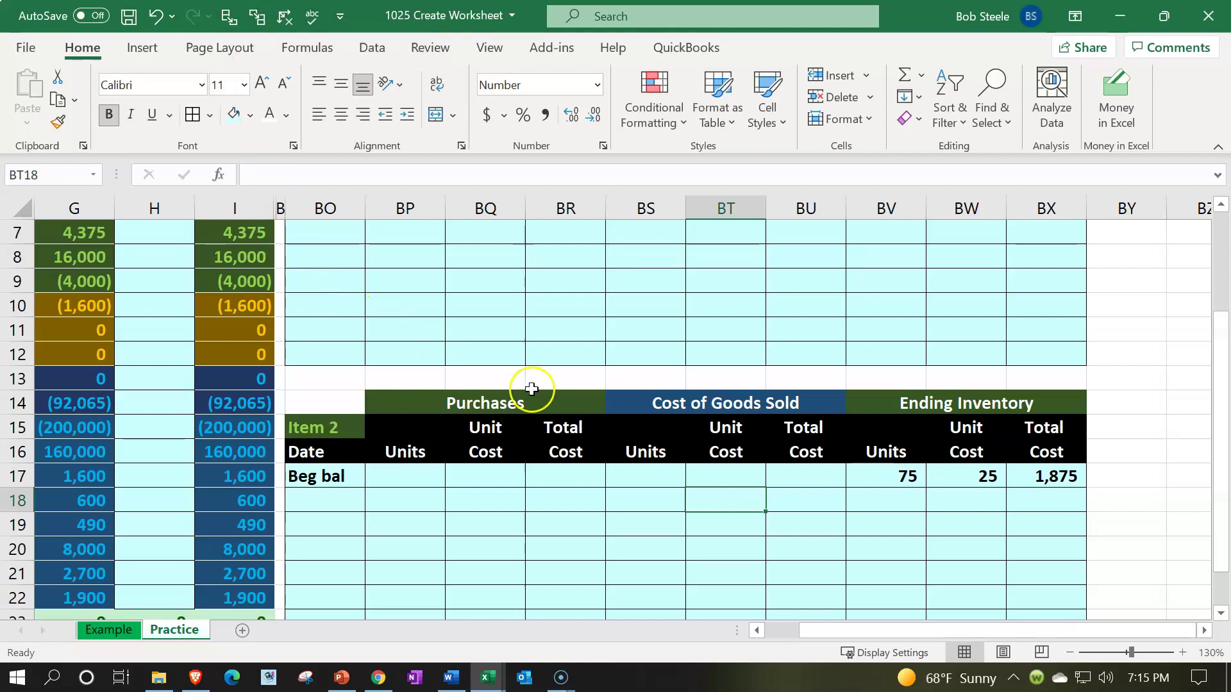
{"action": "scroll", "coordinate": [532, 389], "scroll_direction": "down", "scroll_amount": 1}
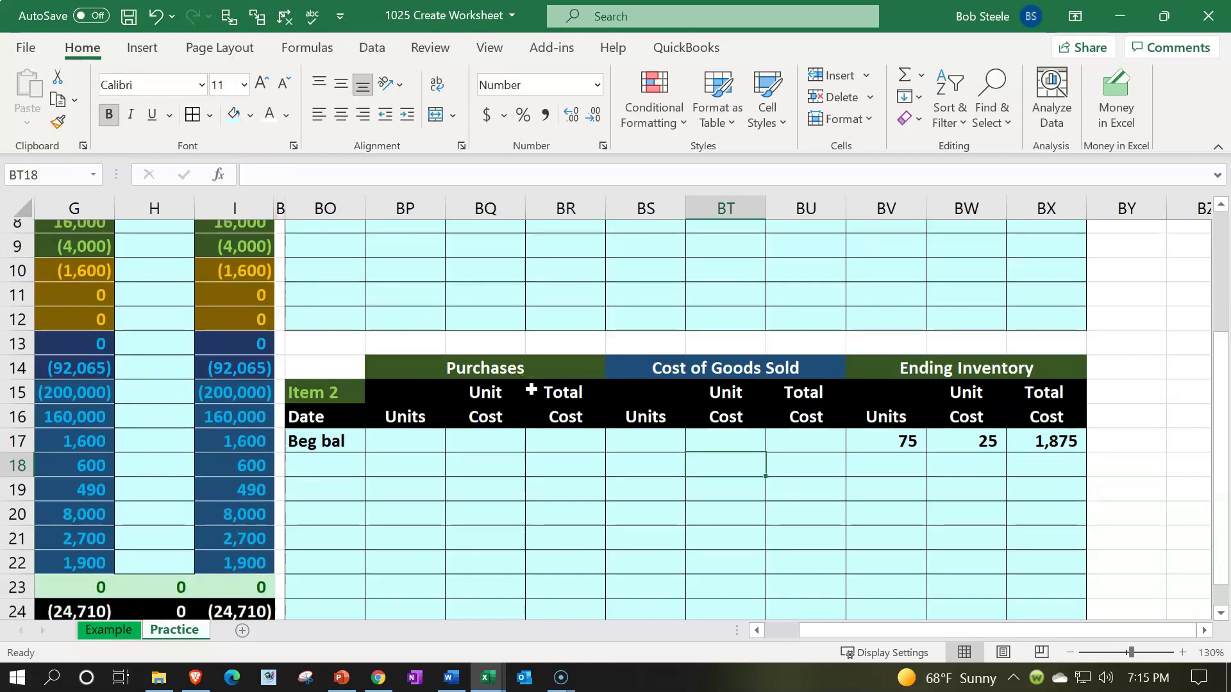
{"action": "left_click", "coordinate": [909, 420]}
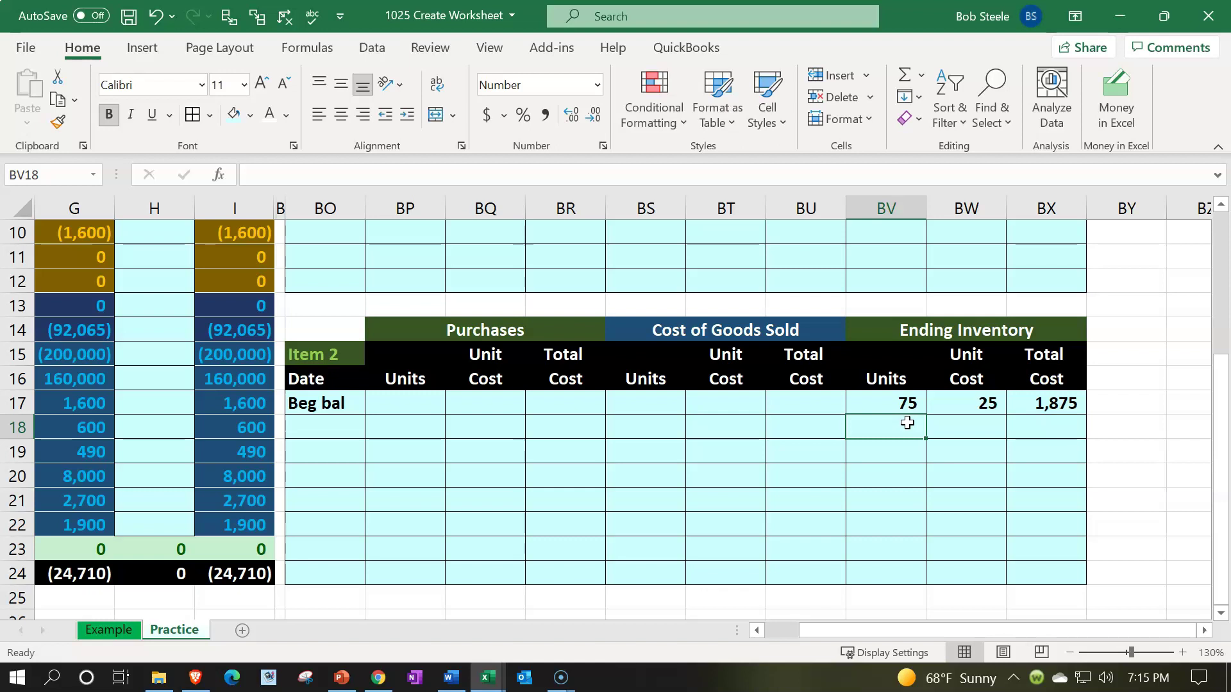
{"action": "left_click", "coordinate": [1036, 405]}
{"action": "left_click", "coordinate": [1040, 405]}
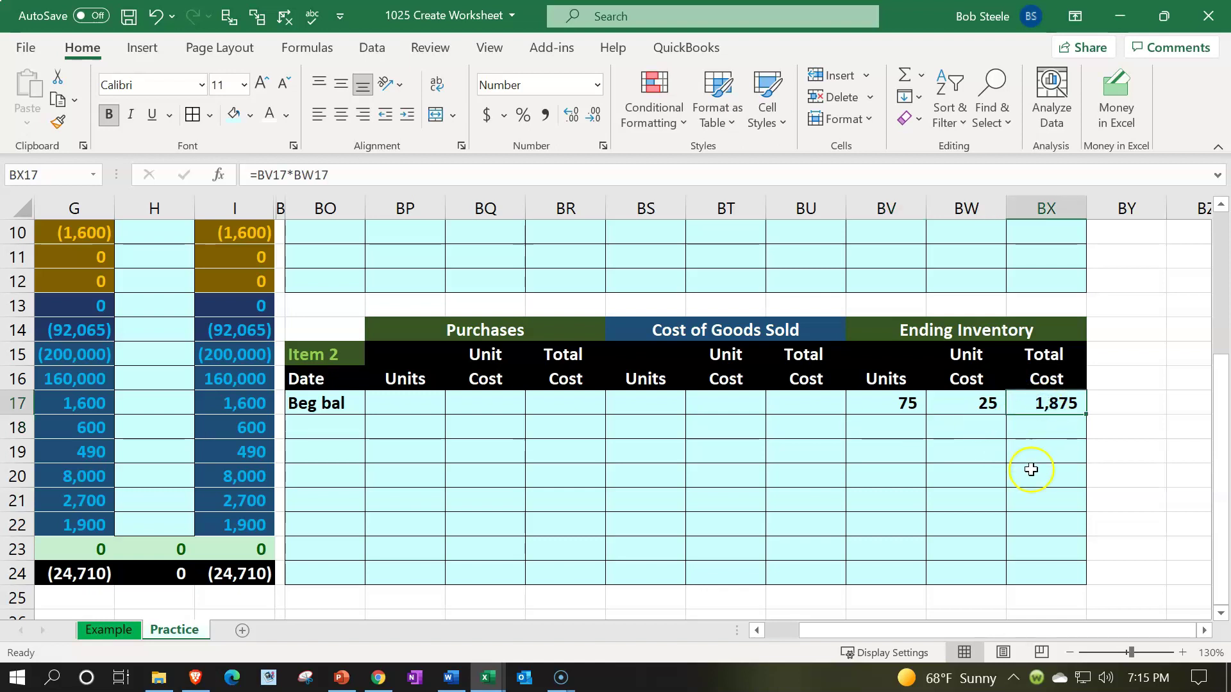
Enter the formula =BX5 in BX6 to carry Item 1's total cost forward, and fill it down to BX12
{"action": "scroll", "coordinate": [1034, 475], "scroll_direction": "up", "scroll_amount": 3}
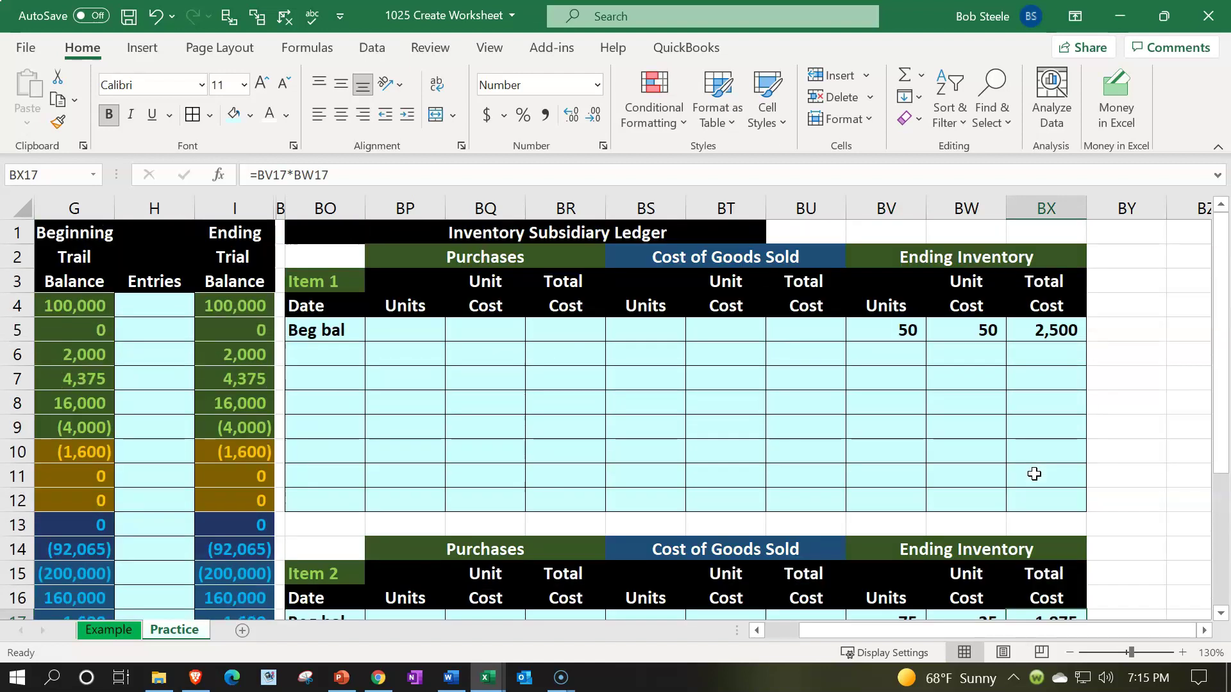
{"action": "left_click", "coordinate": [1049, 359]}
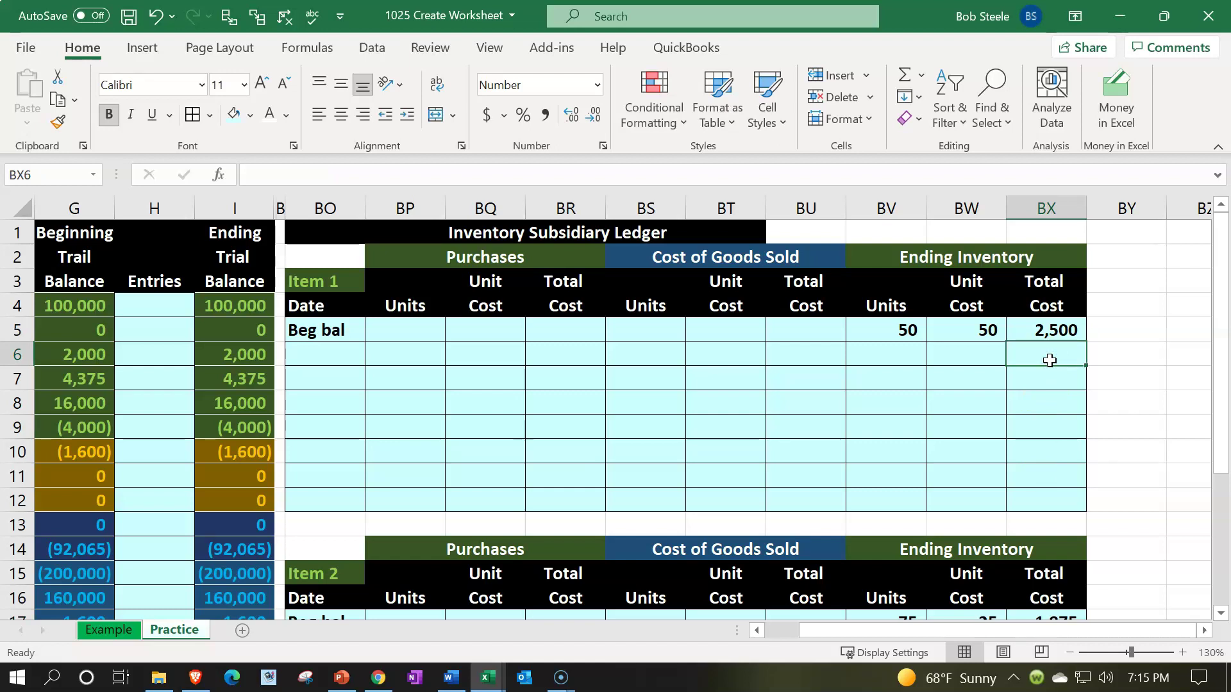
{"action": "type", "text": "="}
{"action": "key", "text": "Up"}
{"action": "key", "text": "Return"}
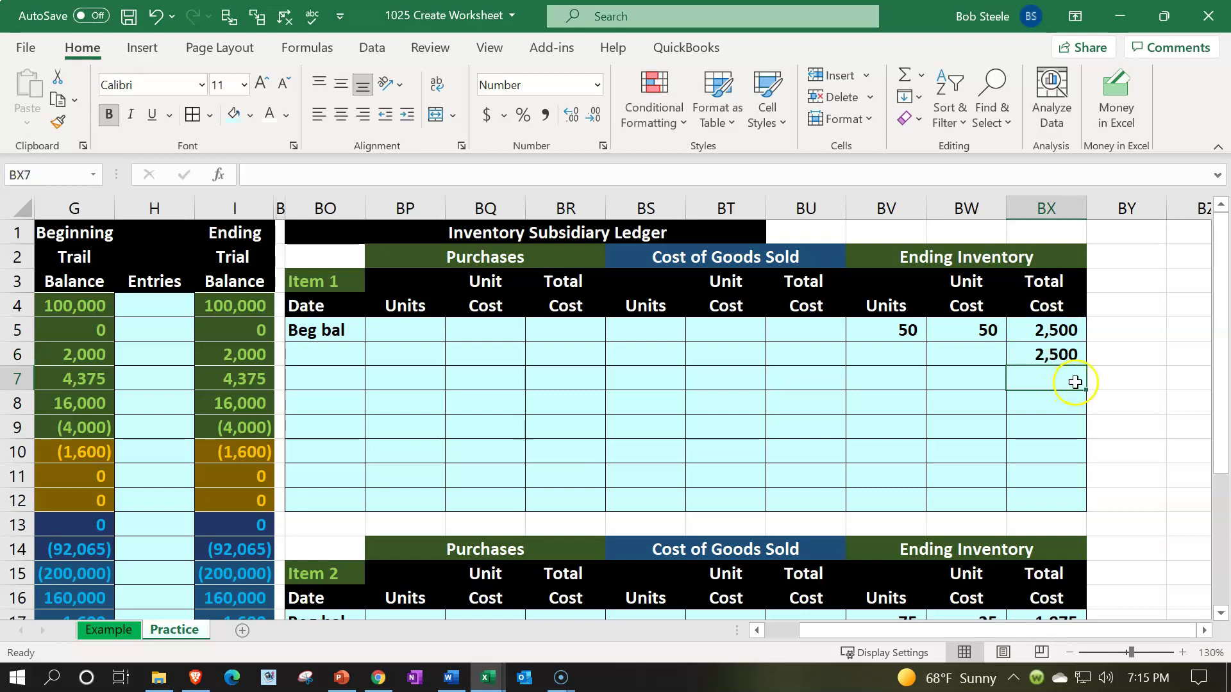
{"action": "left_click", "coordinate": [1078, 356]}
{"action": "left_click_drag", "start_coordinate": [1086, 366], "coordinate": [1083, 508]}
{"action": "left_click", "coordinate": [1052, 497]}
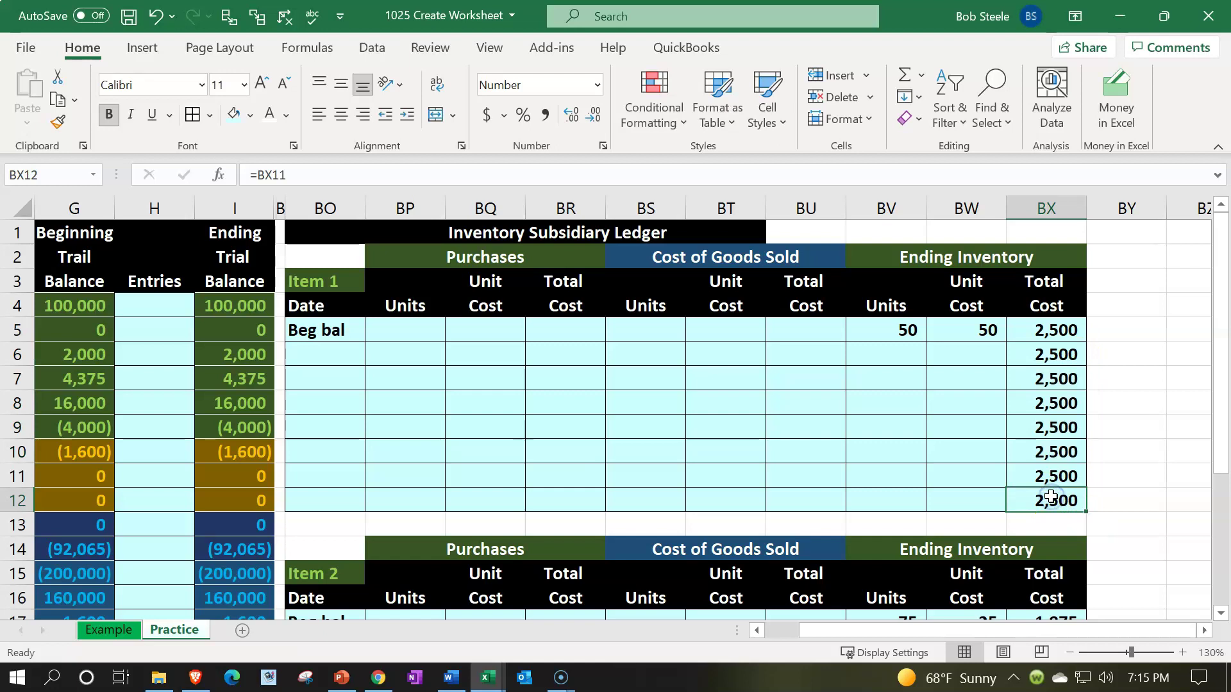
Enter the formula =BX17 in BX18 to carry Item 2's total cost forward, and fill it down to BX24
{"action": "left_click_drag", "start_coordinate": [888, 354], "coordinate": [967, 378]}
{"action": "left_click", "coordinate": [1034, 504]}
{"action": "scroll", "coordinate": [342, 247], "scroll_direction": "down", "scroll_amount": 2}
{"action": "left_click", "coordinate": [1039, 499]}
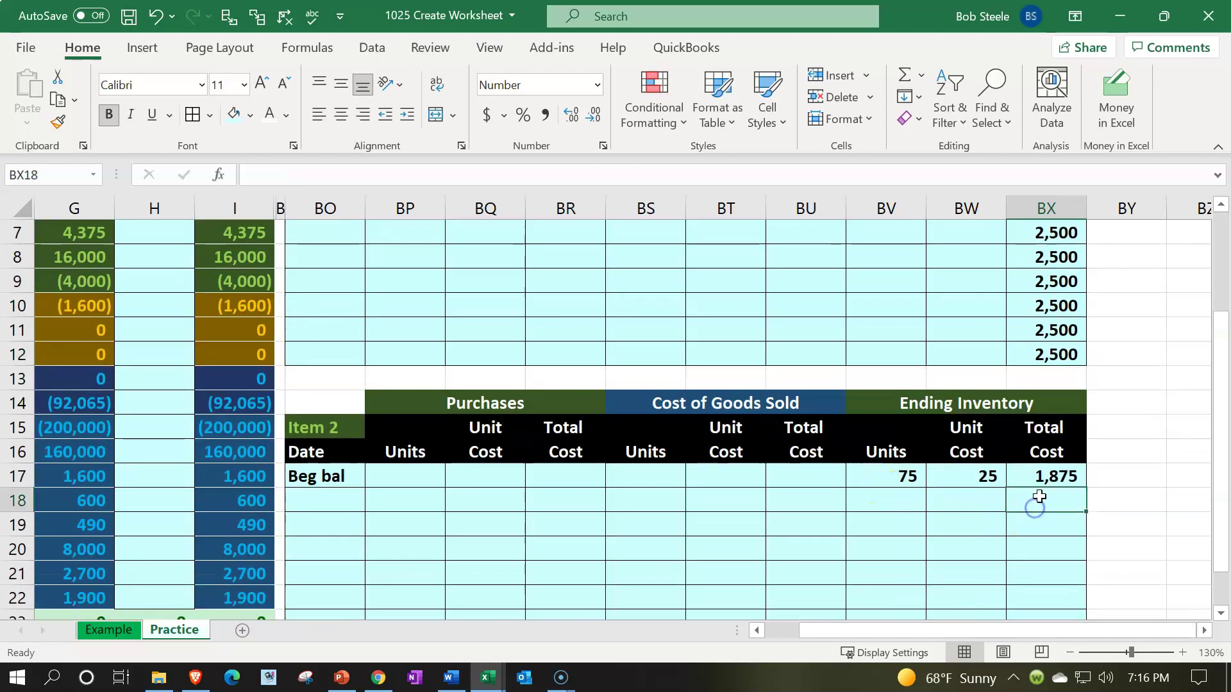
{"action": "type", "text": "="}
{"action": "key", "text": "Up"}
{"action": "key", "text": "ctrl+Return"}
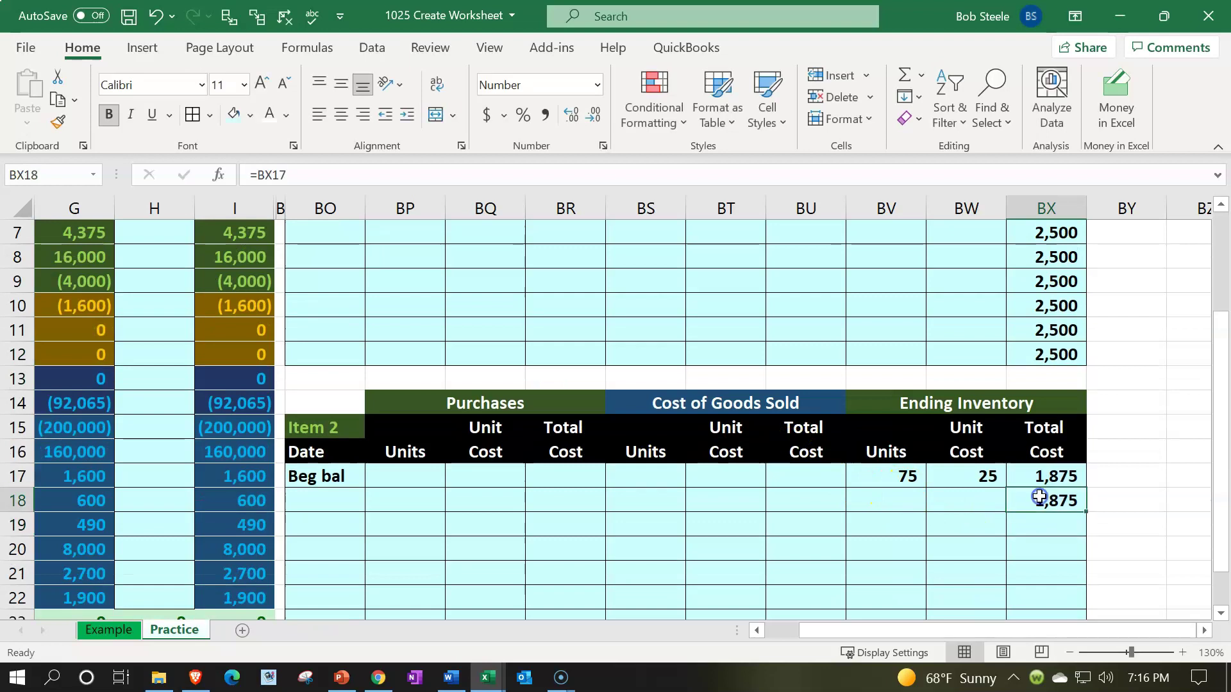
{"action": "scroll", "coordinate": [1039, 497], "scroll_direction": "down", "scroll_amount": 2}
{"action": "left_click_drag", "start_coordinate": [1086, 365], "coordinate": [1073, 508]}
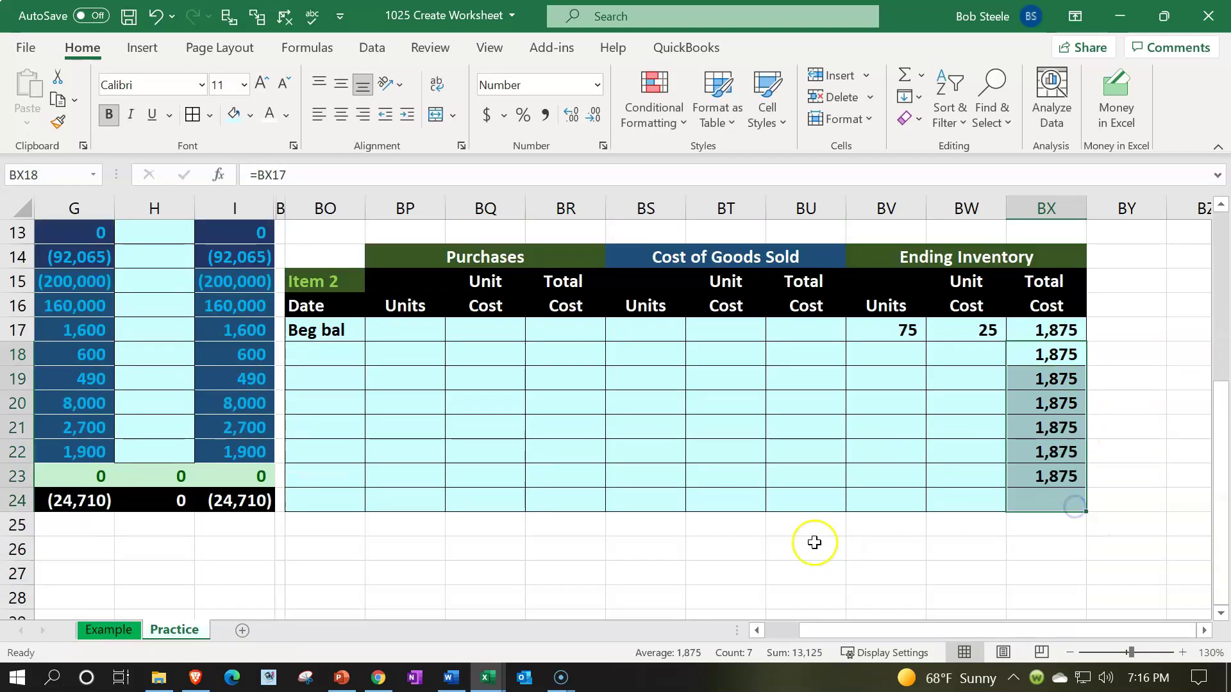
Enter =BX12+BX24 in BO1 to total both items' final ending inventory costs, and compare it with the trial balance inventory in I7
{"action": "scroll", "coordinate": [715, 528], "scroll_direction": "up", "scroll_amount": 1}
{"action": "scroll", "coordinate": [715, 528], "scroll_direction": "up", "scroll_amount": 4}
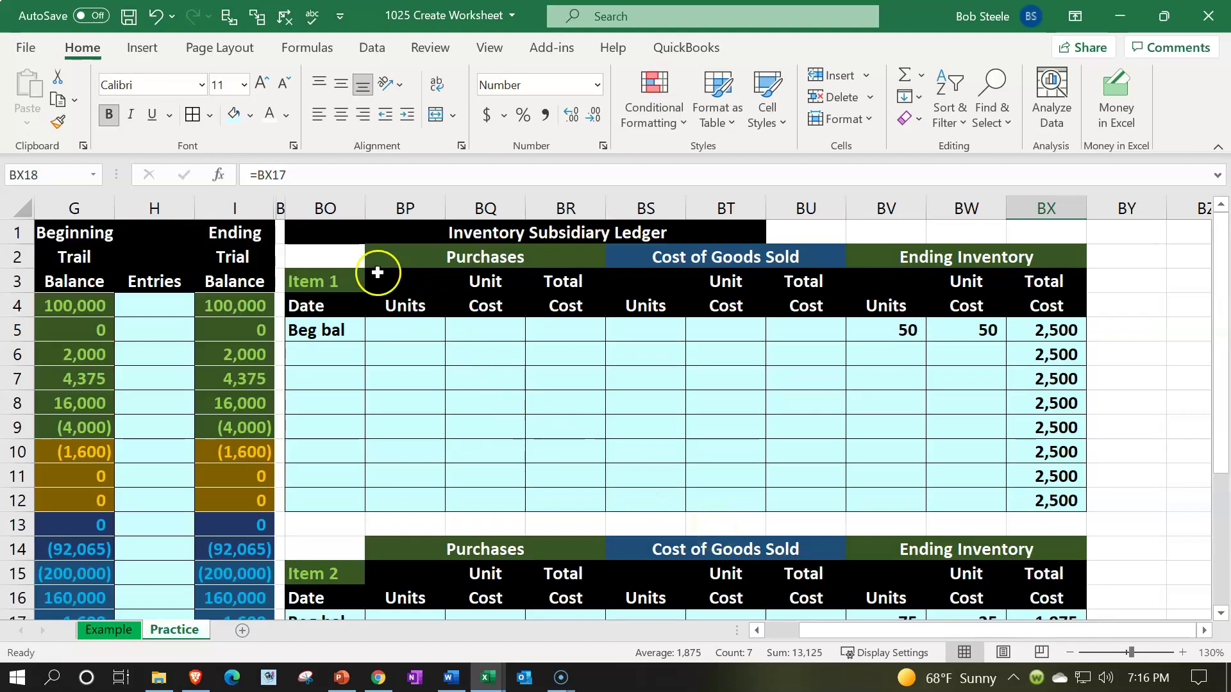
{"action": "left_click", "coordinate": [326, 233]}
{"action": "type", "text": "="}
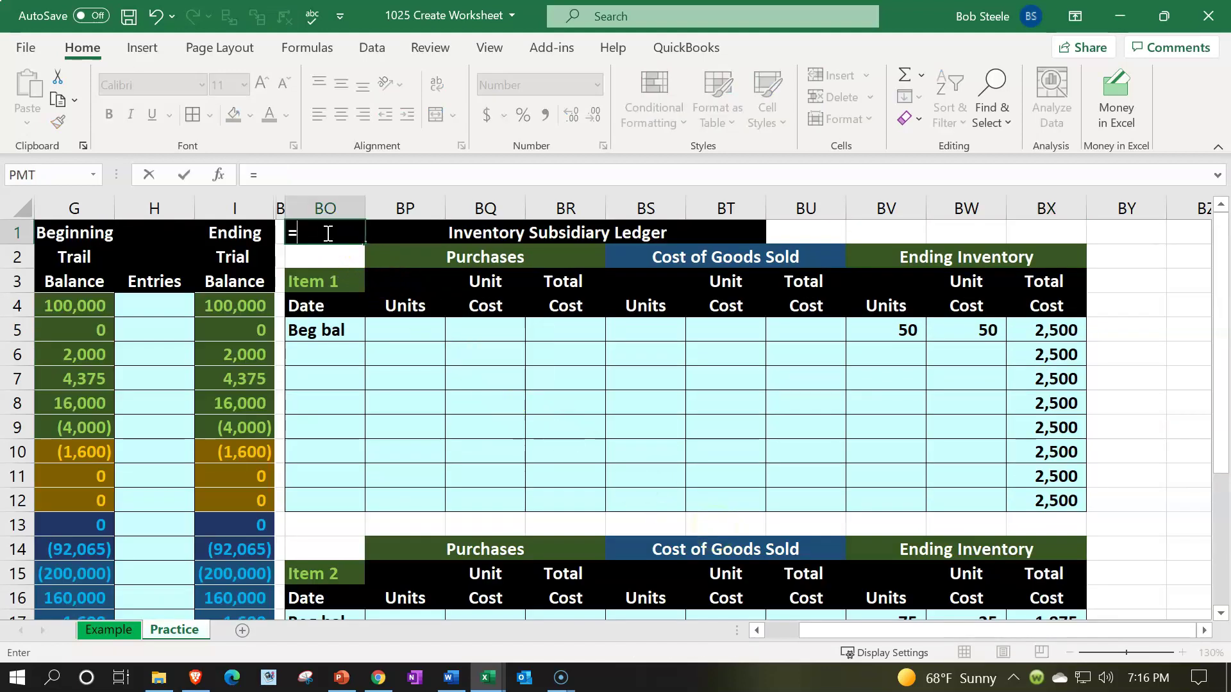
{"action": "left_click", "coordinate": [1037, 498]}
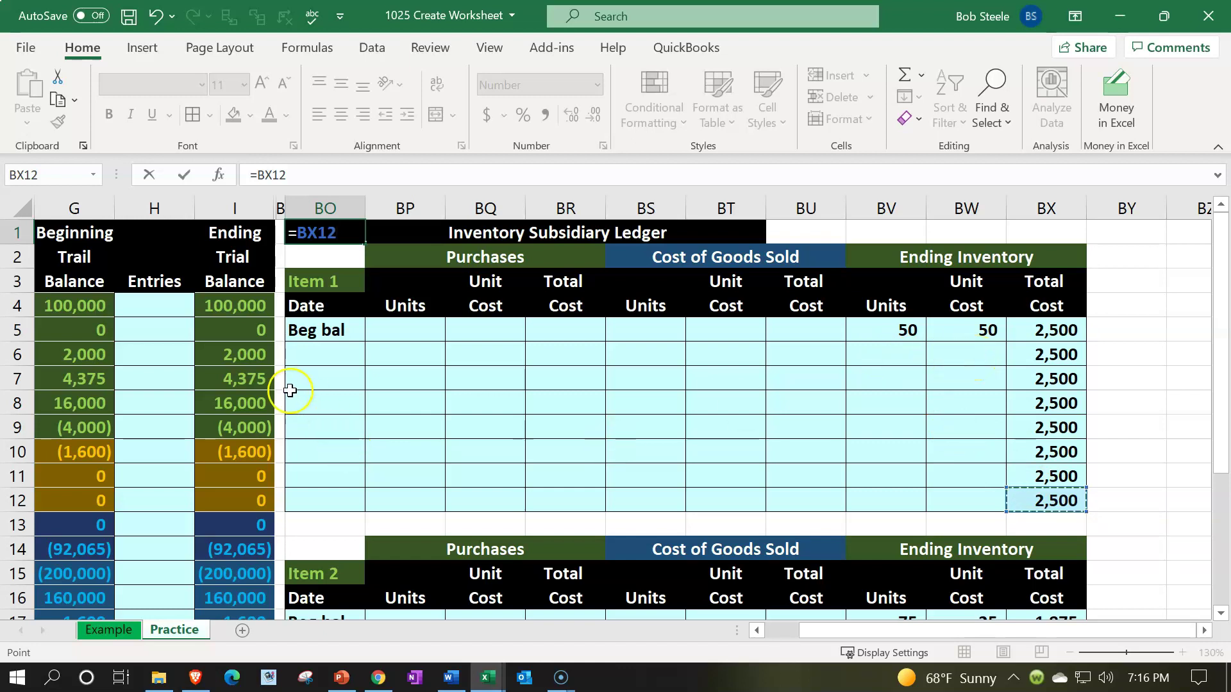
{"action": "type", "text": "+"}
{"action": "scroll", "coordinate": [1065, 431], "scroll_direction": "down", "scroll_amount": 1}
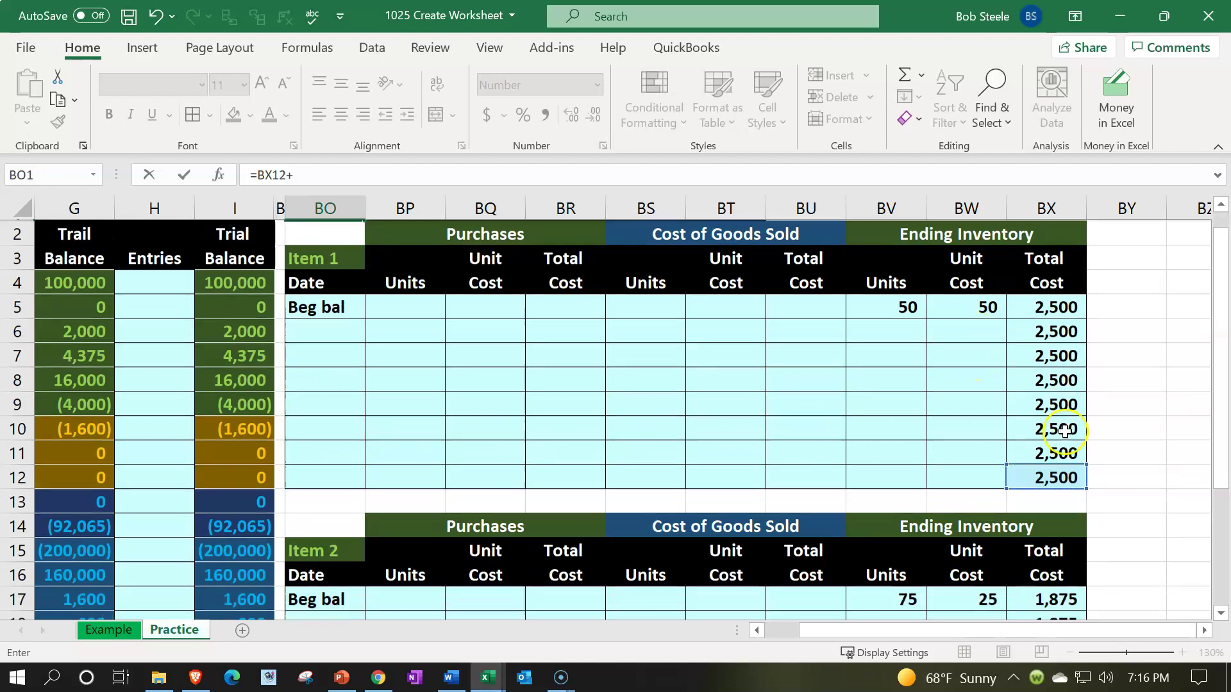
{"action": "scroll", "coordinate": [1065, 431], "scroll_direction": "down", "scroll_amount": 3}
{"action": "left_click", "coordinate": [1055, 573]}
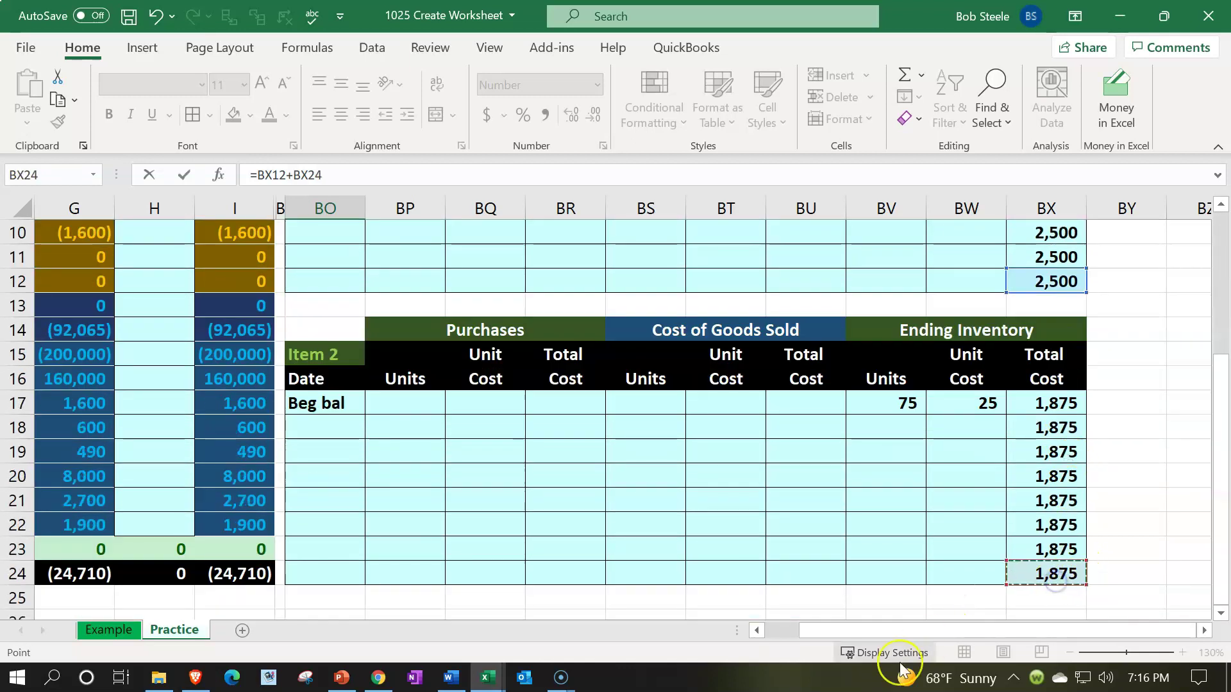
{"action": "key", "text": "Escape"}
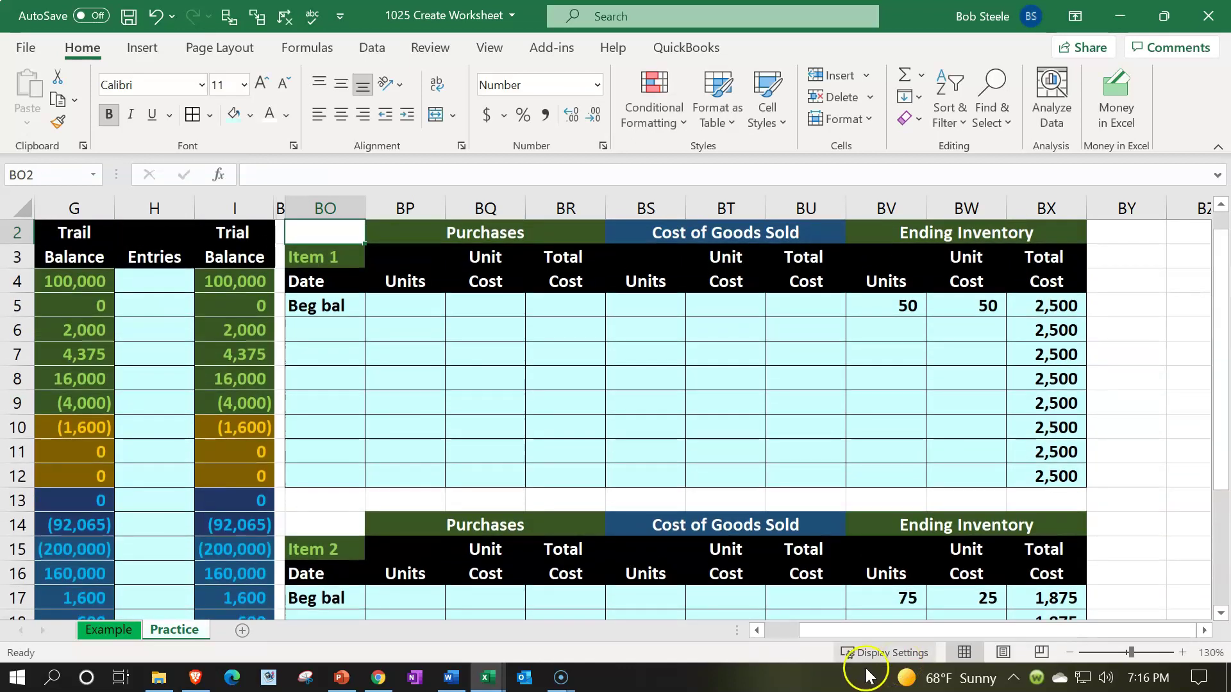
{"action": "scroll", "coordinate": [503, 363], "scroll_direction": "up", "scroll_amount": 1}
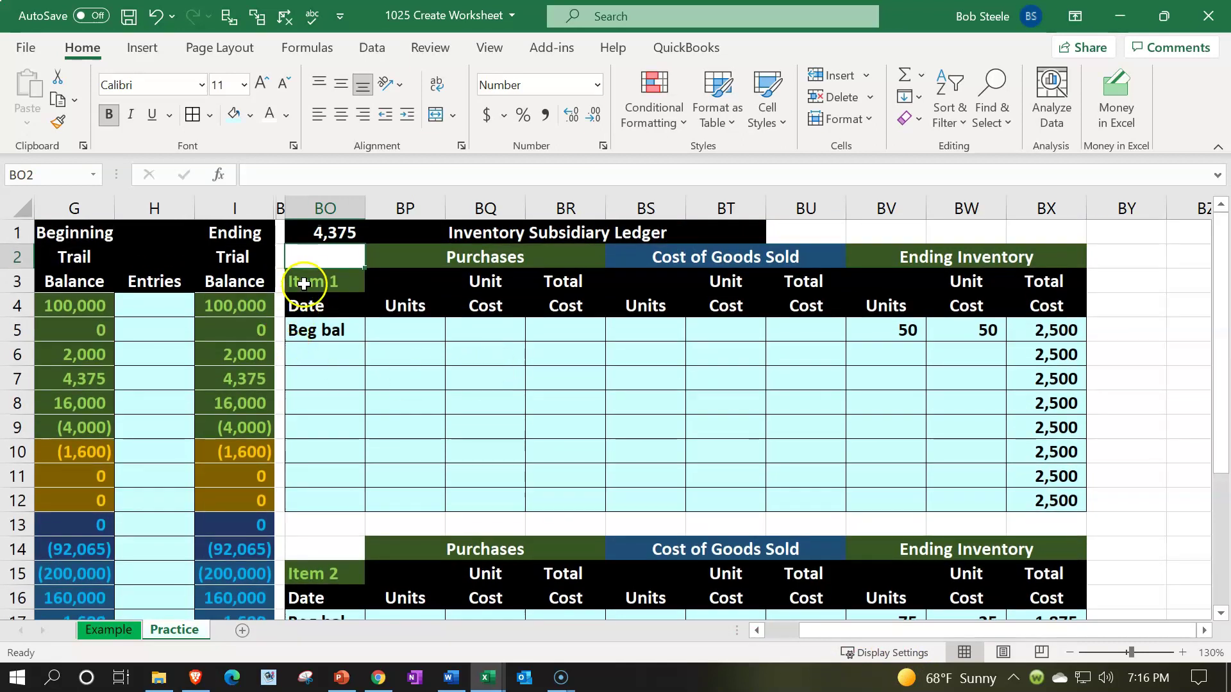
{"action": "left_click", "coordinate": [248, 381]}
{"action": "left_click", "coordinate": [314, 234]}
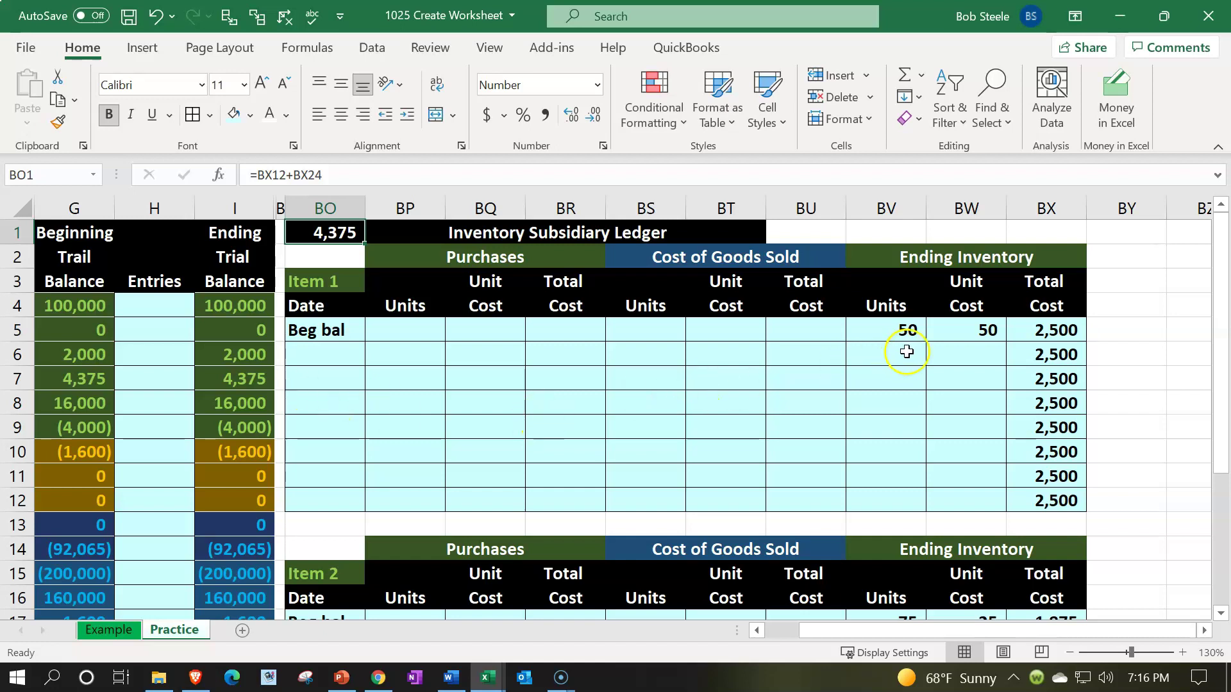
Enter the check formula =BO1-I7 in BP1 to compare the subsidiary ledger total with the trial balance inventory
{"action": "left_click", "coordinate": [895, 336]}
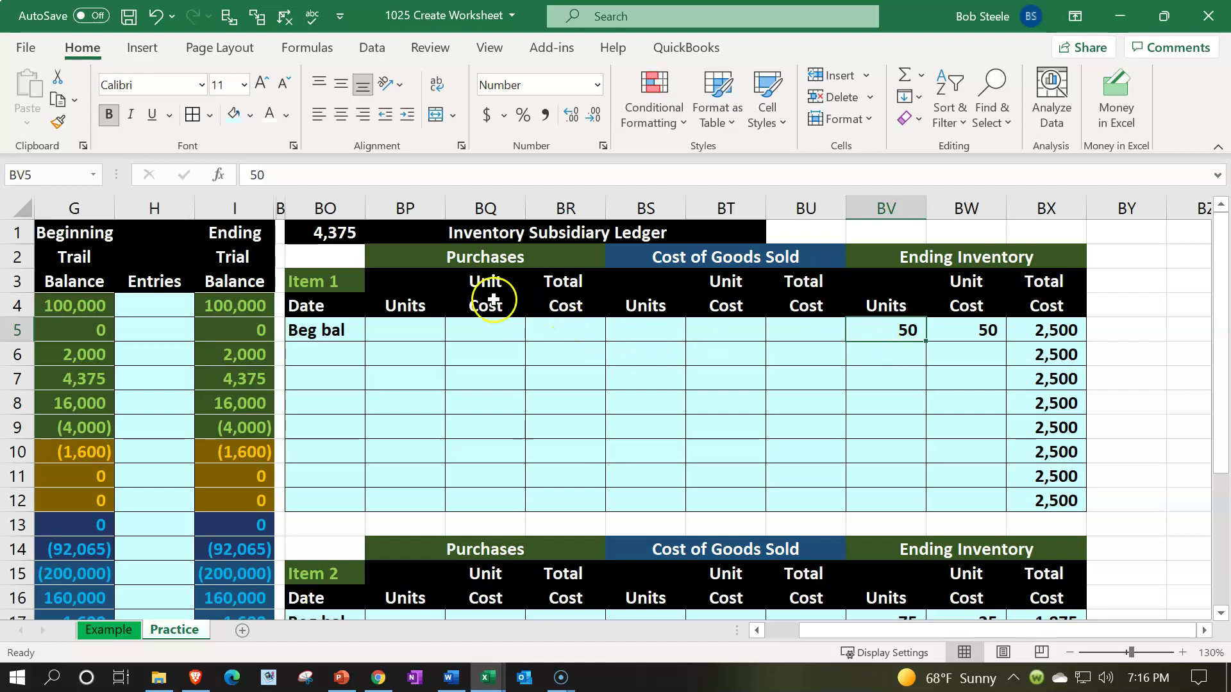
{"action": "left_click", "coordinate": [412, 229]}
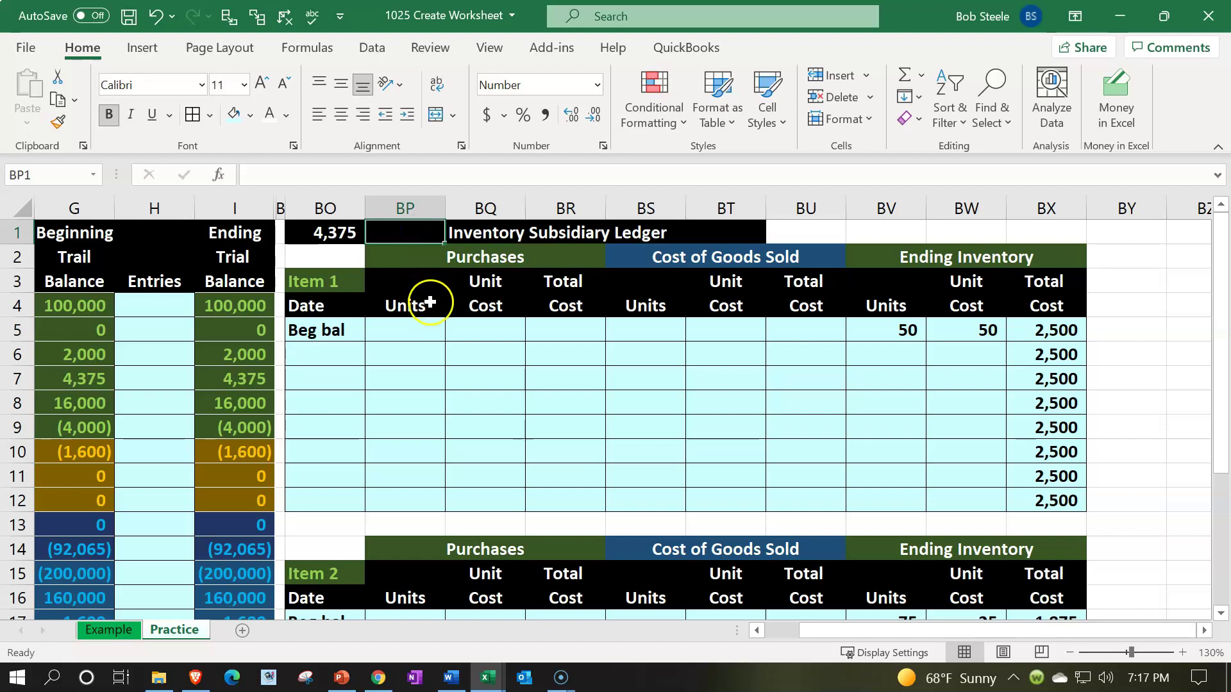
{"action": "scroll", "coordinate": [476, 394], "scroll_direction": "down", "scroll_amount": 2}
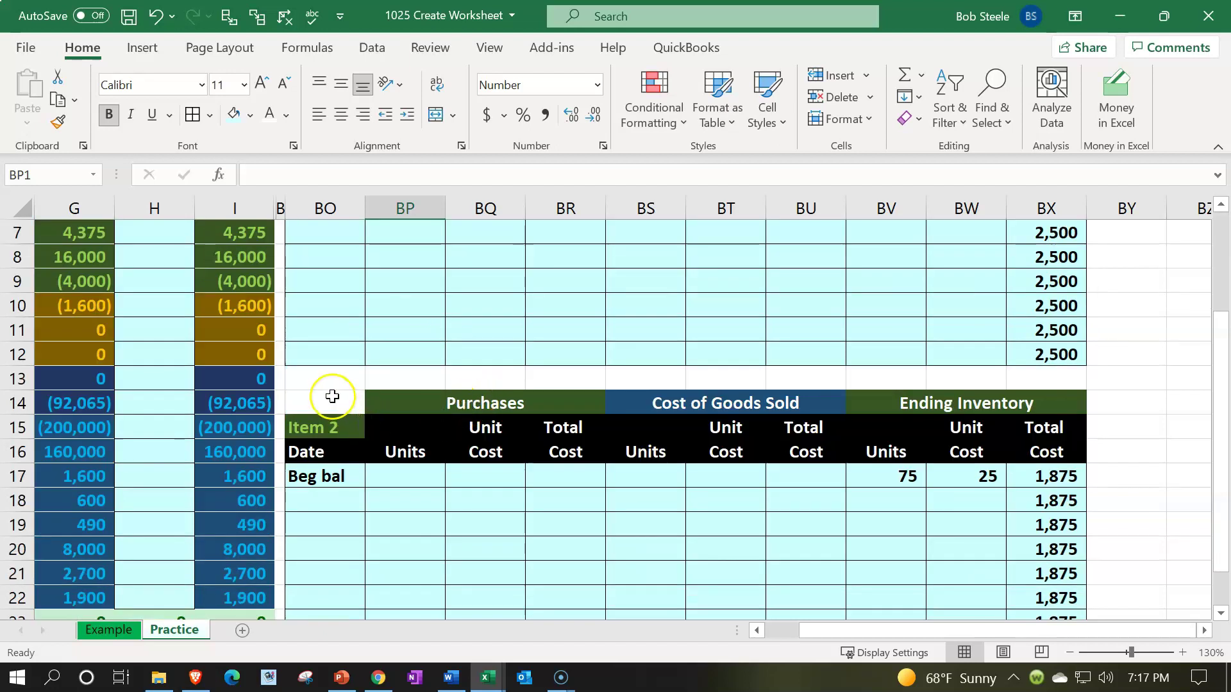
{"action": "scroll", "coordinate": [333, 396], "scroll_direction": "up", "scroll_amount": 1}
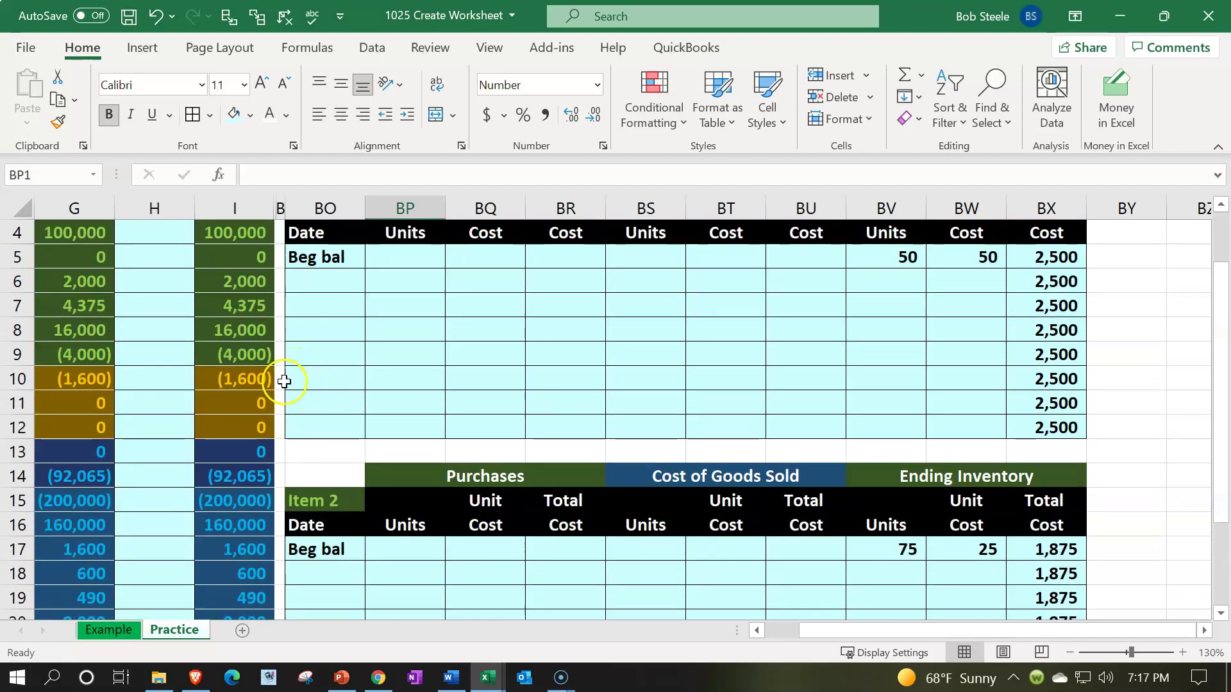
{"action": "scroll", "coordinate": [289, 370], "scroll_direction": "up", "scroll_amount": 1}
{"action": "type", "text": "="}
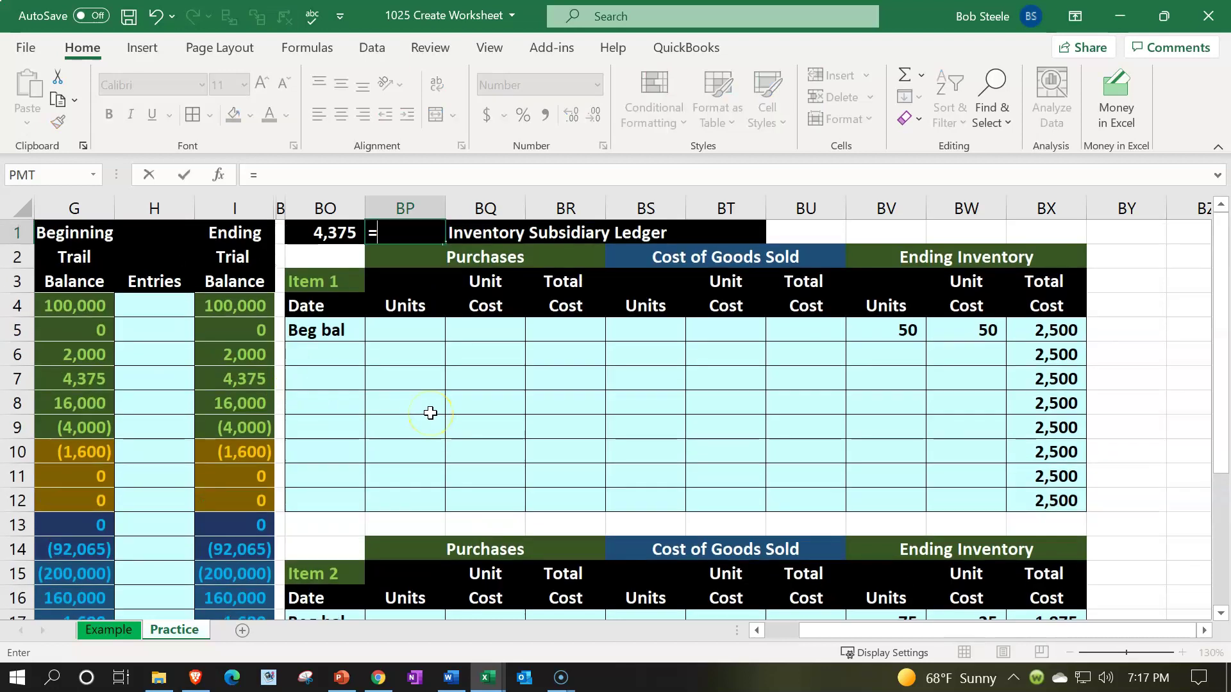
{"action": "key", "text": "Left"}
{"action": "type", "text": "-"}
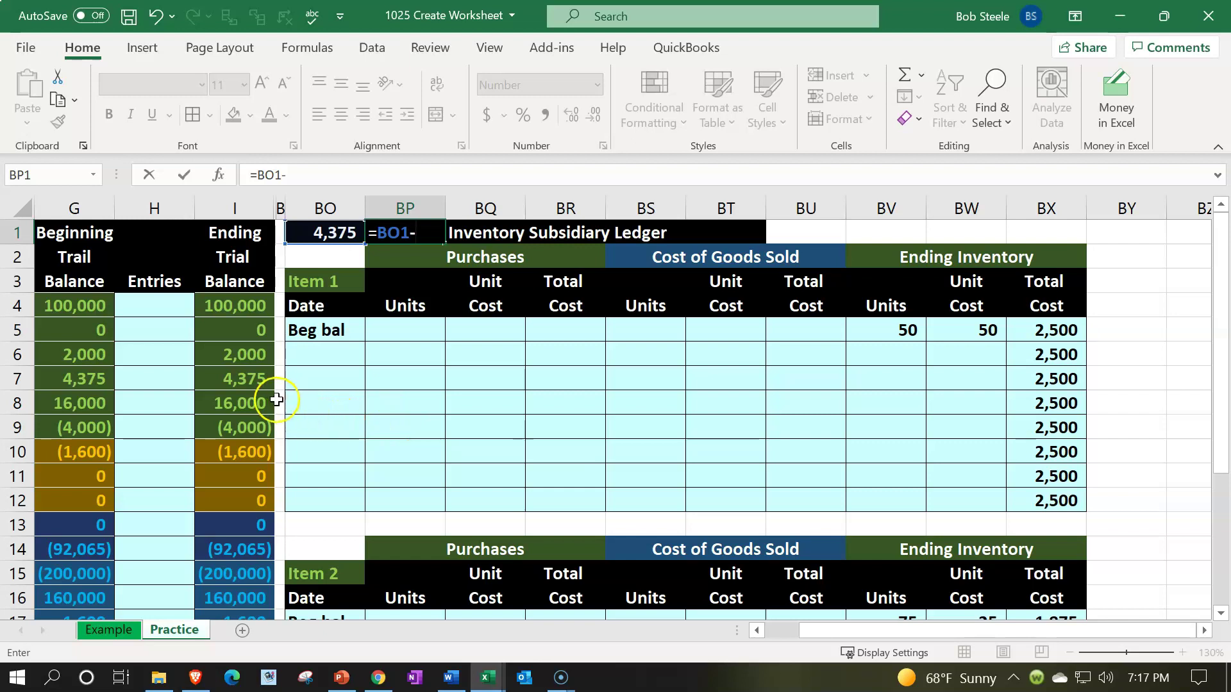
{"action": "left_click", "coordinate": [267, 370]}
{"action": "key", "text": "Return"}
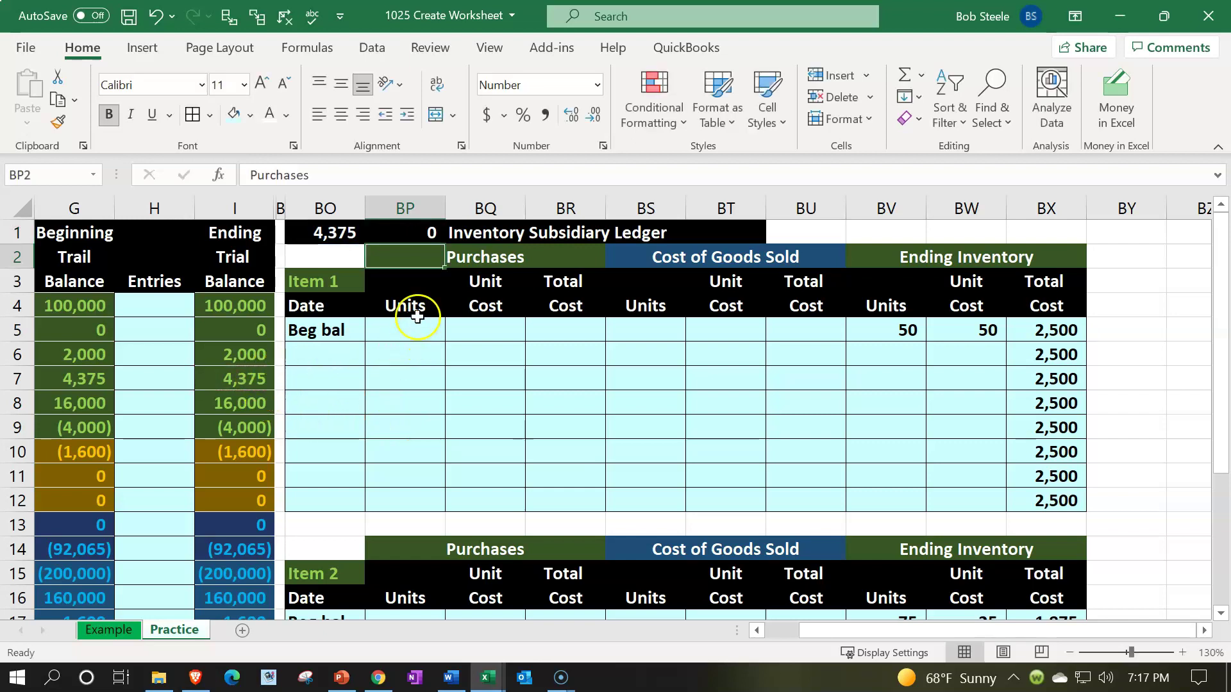
{"action": "left_click", "coordinate": [394, 233]}
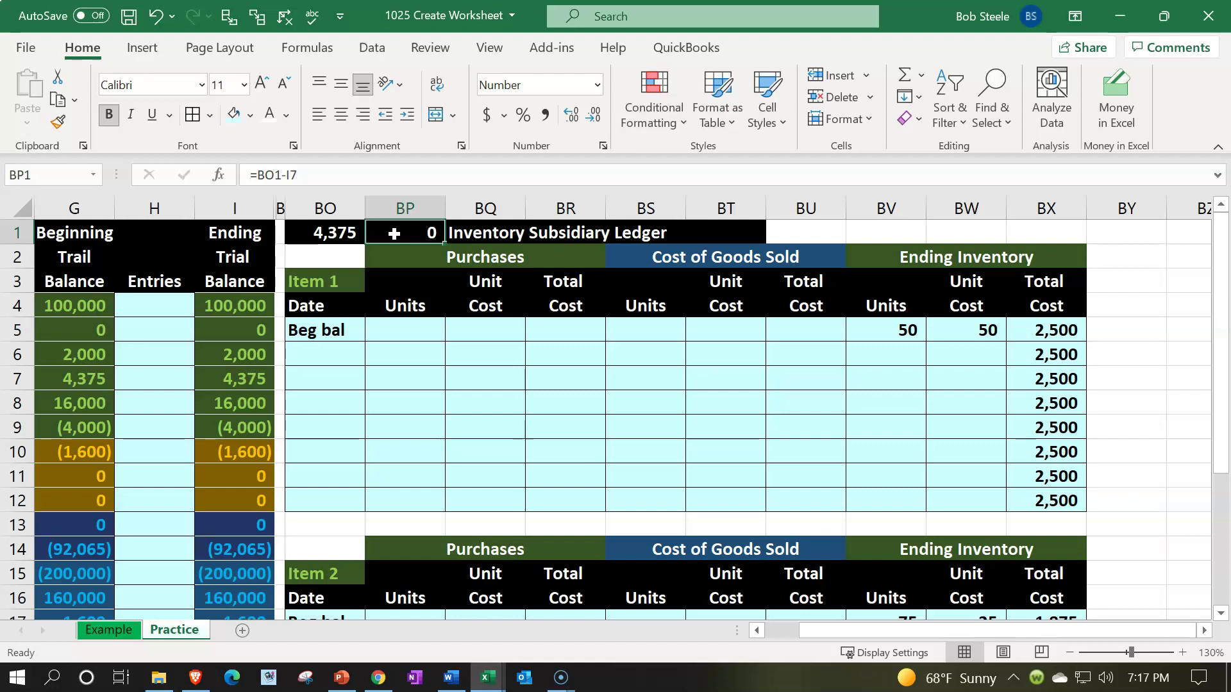
{"action": "scroll", "coordinate": [394, 234], "scroll_direction": "down", "scroll_amount": 4}
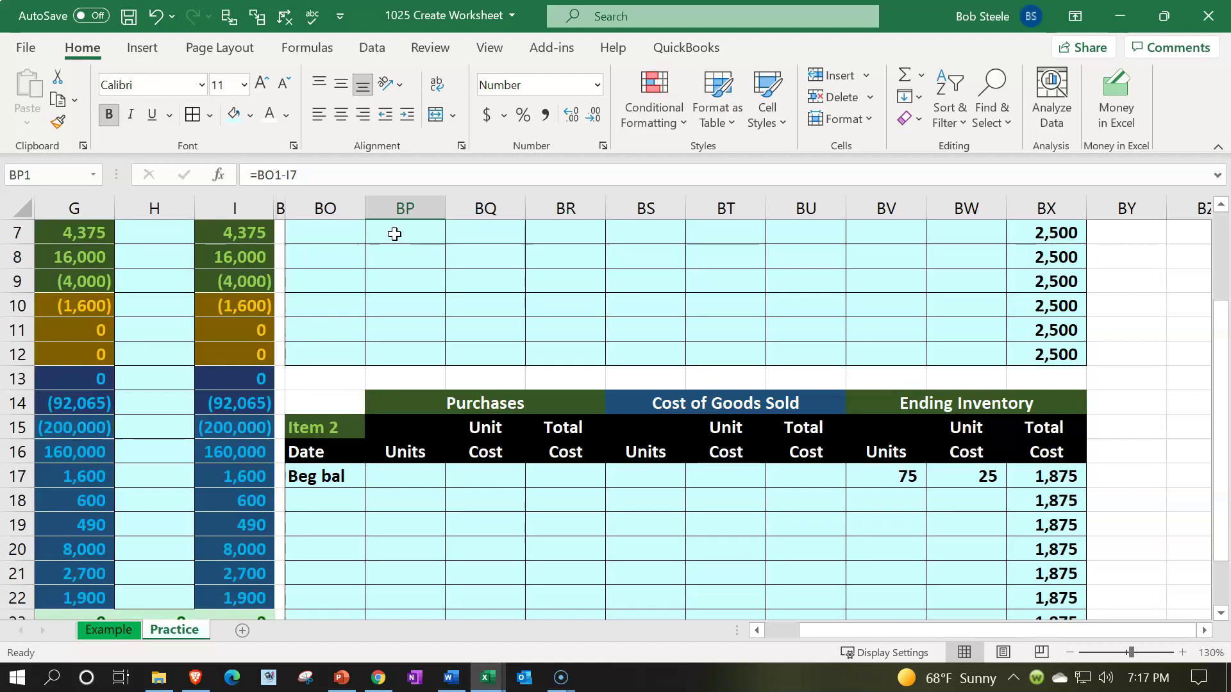
{"action": "left_click", "coordinate": [256, 477]}
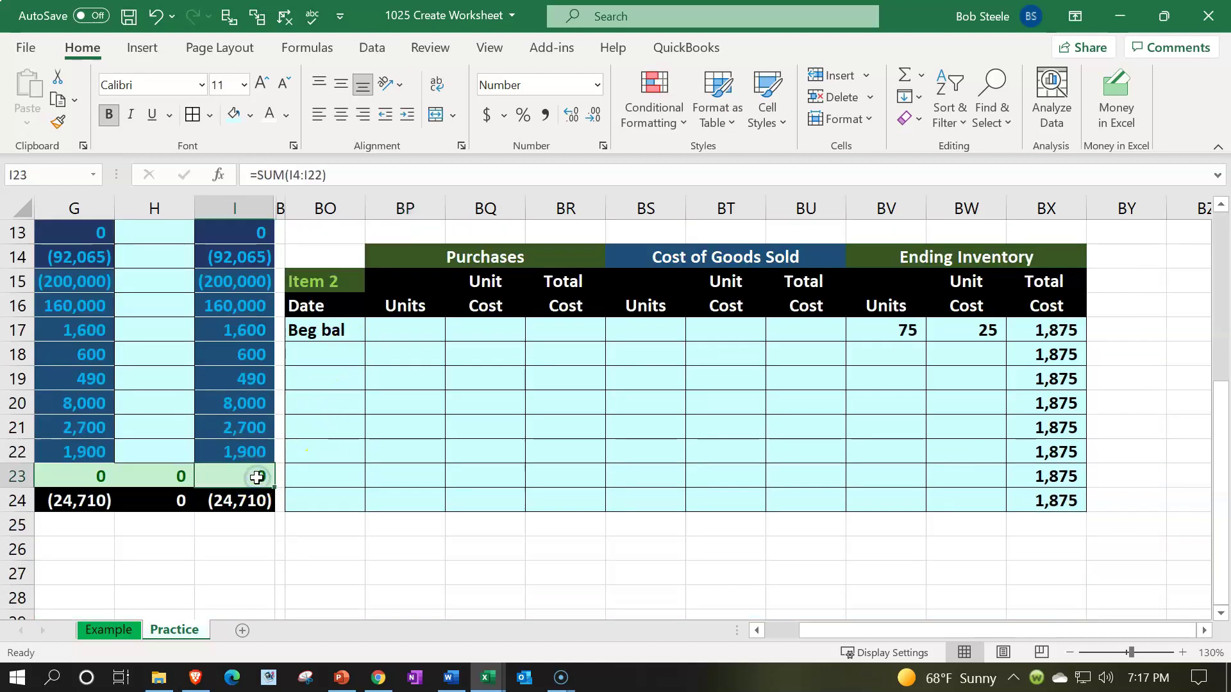
{"action": "scroll", "coordinate": [380, 491], "scroll_direction": "up", "scroll_amount": 4}
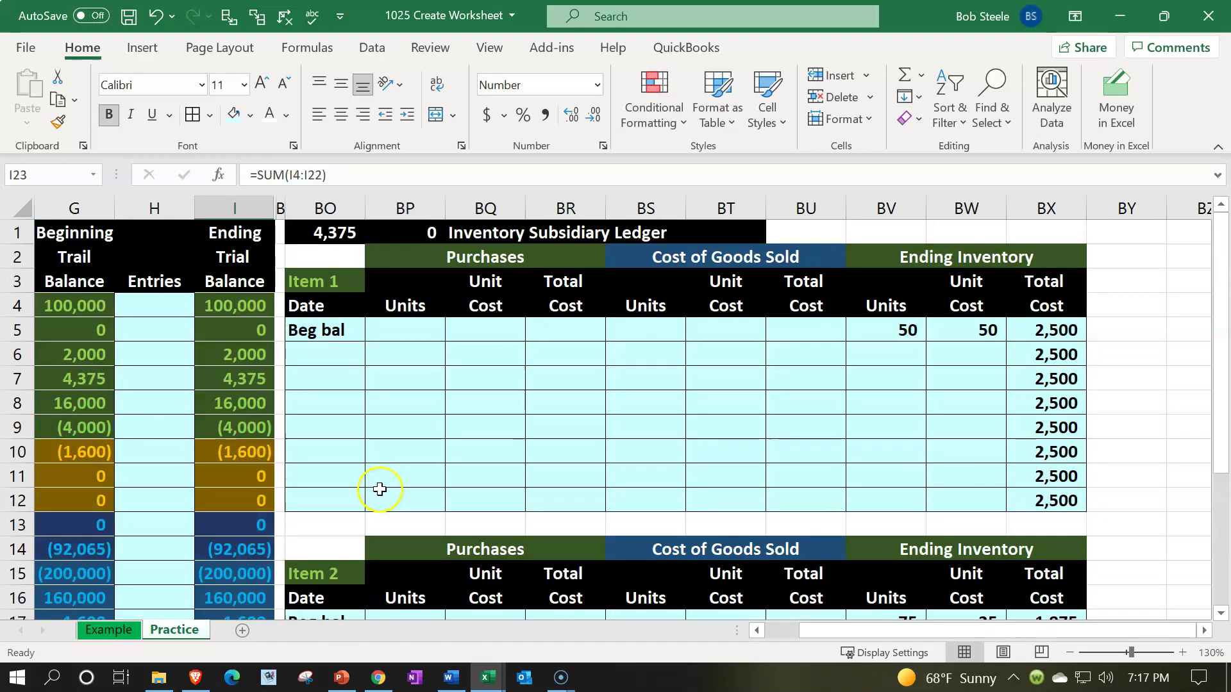
Add a conditional formatting rule to BP1 that shows values greater than 1 in Light Red Fill with Dark Red Text
{"action": "left_click", "coordinate": [414, 234]}
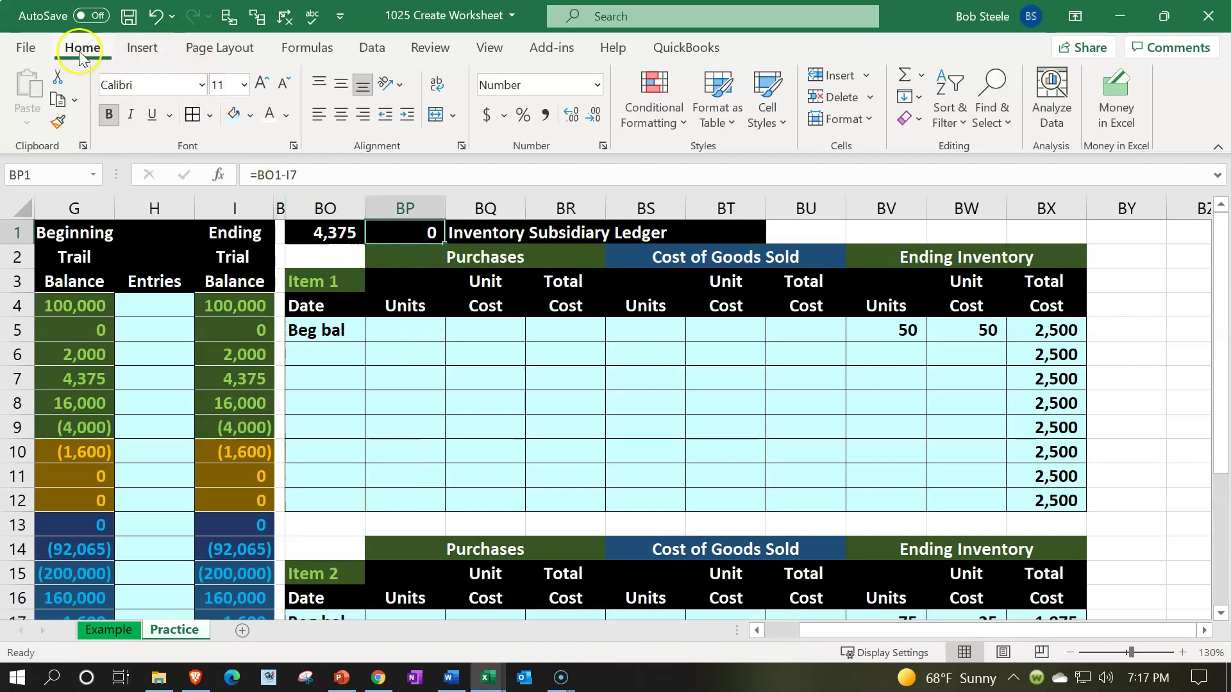
{"action": "left_click", "coordinate": [650, 128]}
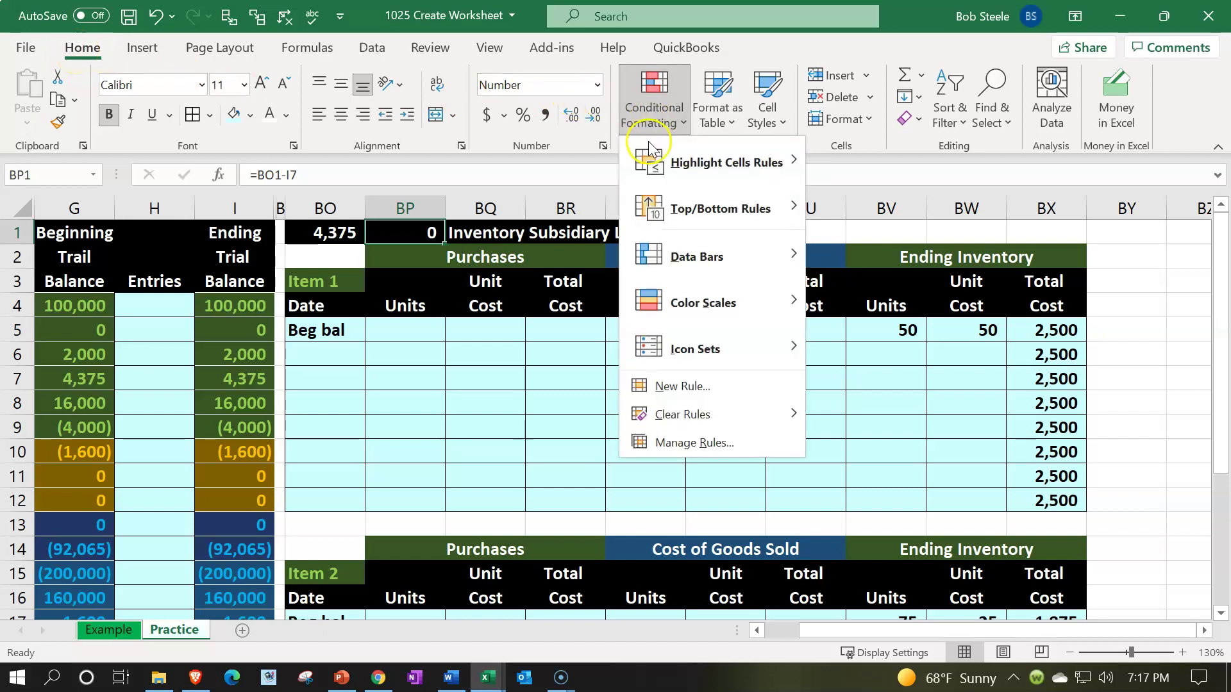
{"action": "mouse_move", "coordinate": [650, 150]}
{"action": "left_click", "coordinate": [845, 163]}
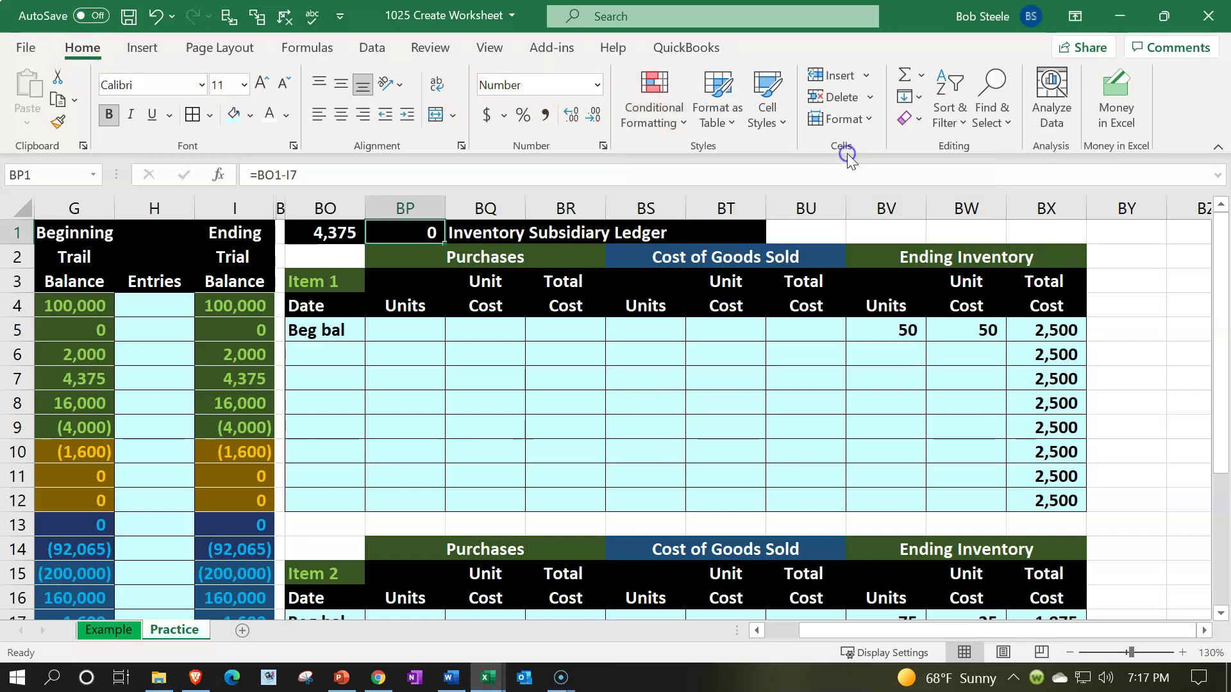
{"action": "type", "text": "1"}
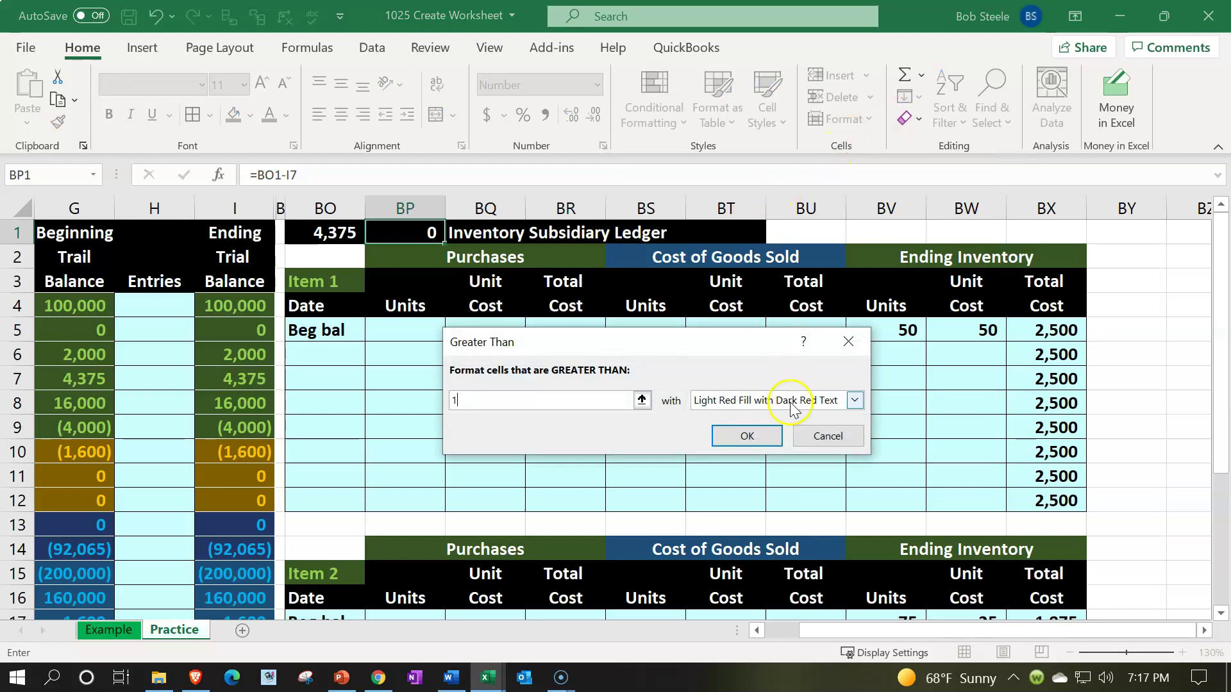
{"action": "left_click", "coordinate": [772, 436]}
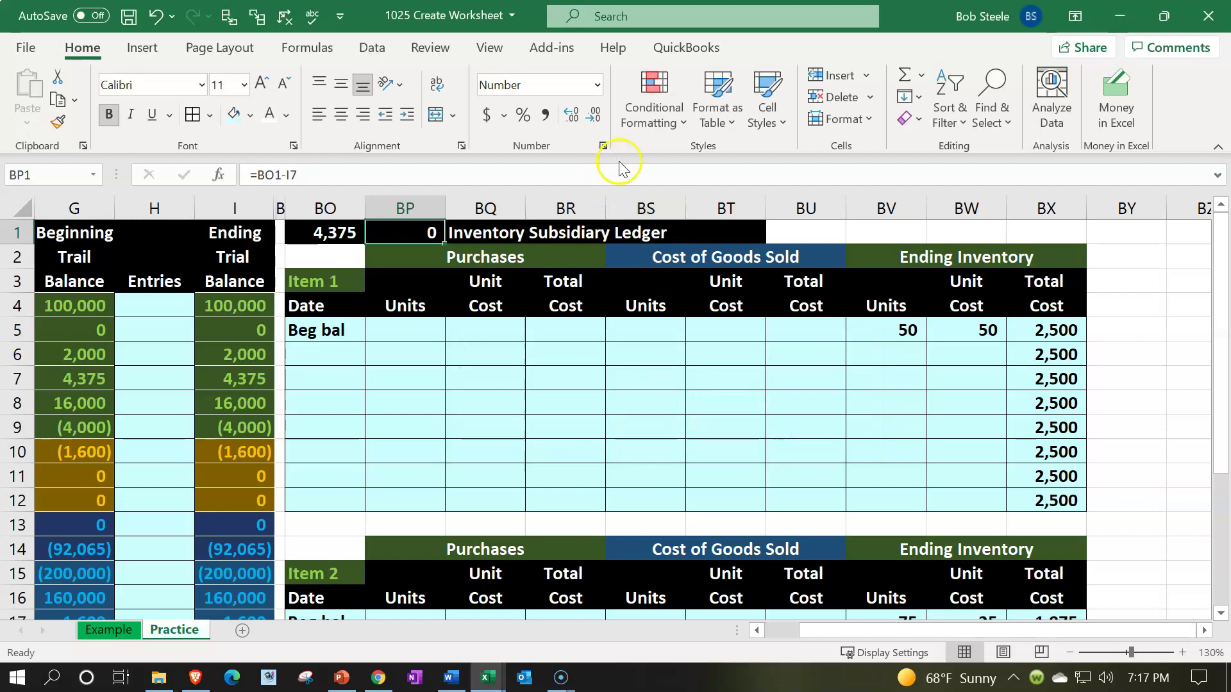
Add a conditional formatting rule to BP1 that shows values less than -1 in Light Red Fill with Dark Red Text
{"action": "left_click", "coordinate": [654, 102]}
{"action": "mouse_move", "coordinate": [686, 168]}
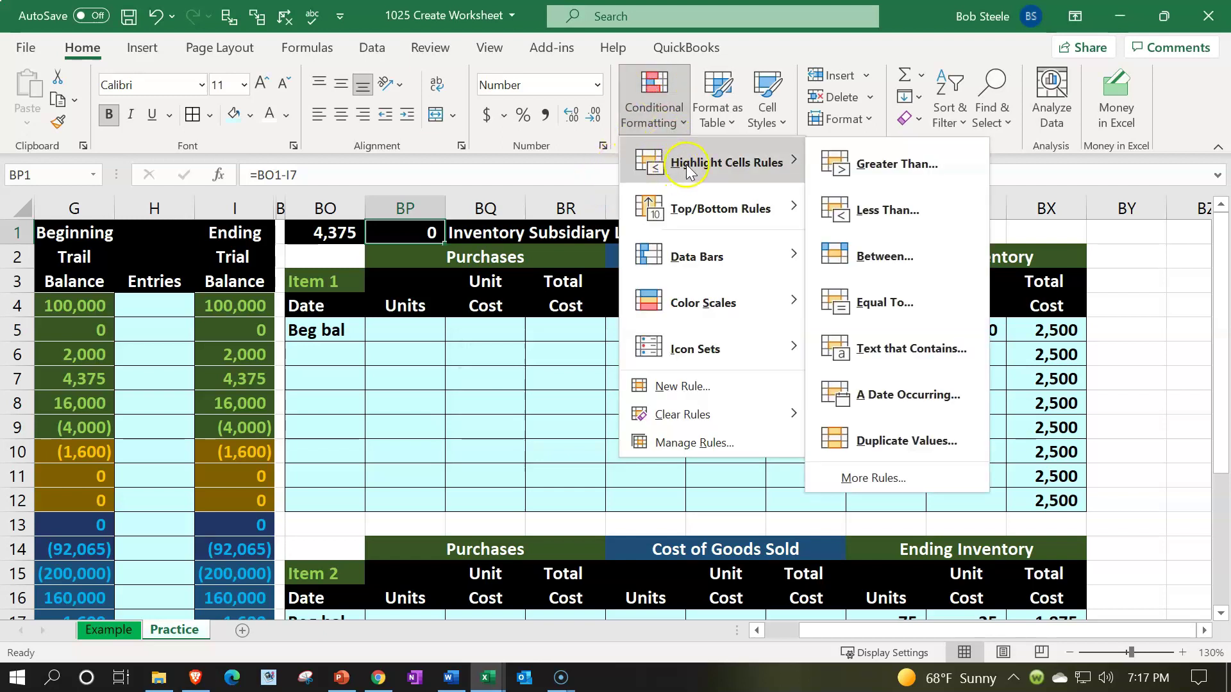
{"action": "left_click", "coordinate": [853, 198]}
{"action": "type", "text": "-1"}
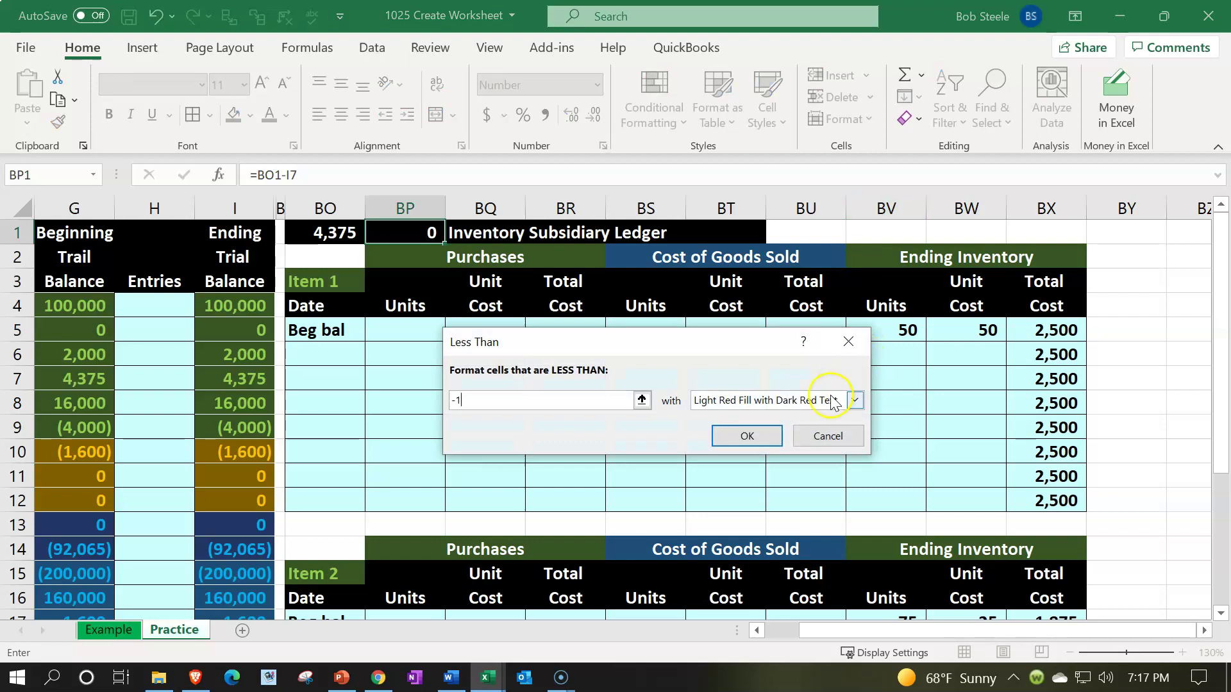
{"action": "left_click", "coordinate": [745, 435]}
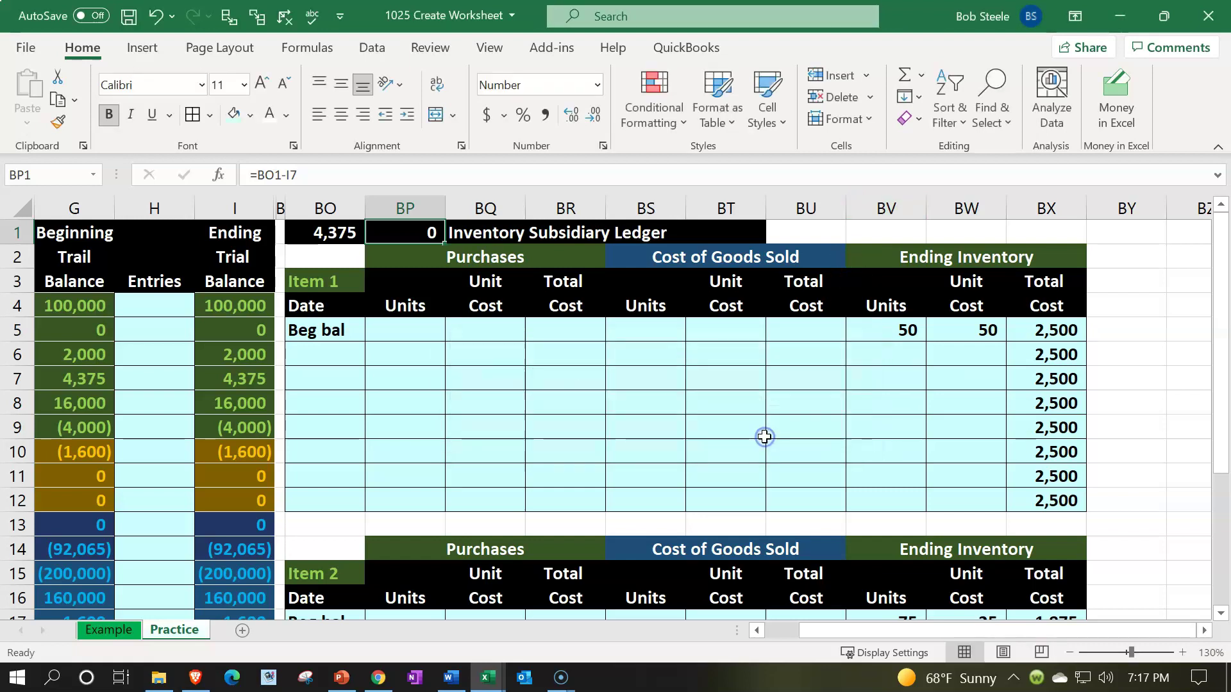
Add a conditional formatting rule to BP1 that shows values between -1 and 1 in Green Fill with Dark Green Text
{"action": "left_click", "coordinate": [653, 103]}
{"action": "mouse_move", "coordinate": [665, 164]}
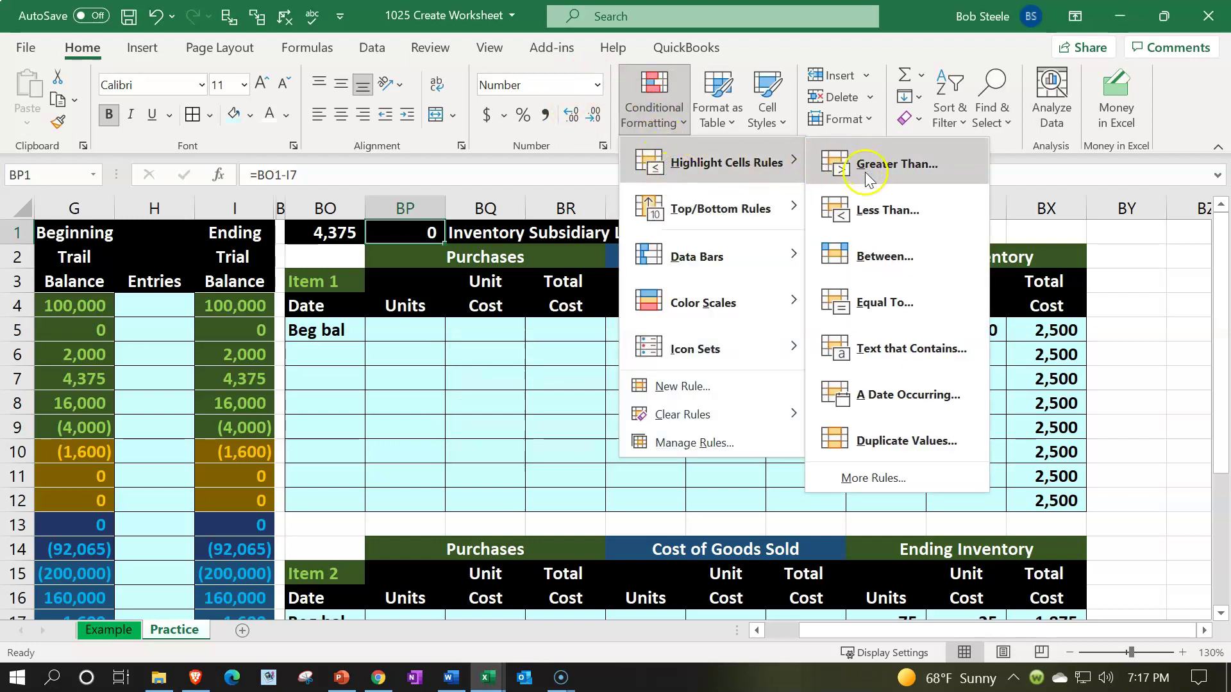
{"action": "left_click", "coordinate": [881, 258]}
{"action": "type", "text": "-1"}
{"action": "key", "text": "Tab"}
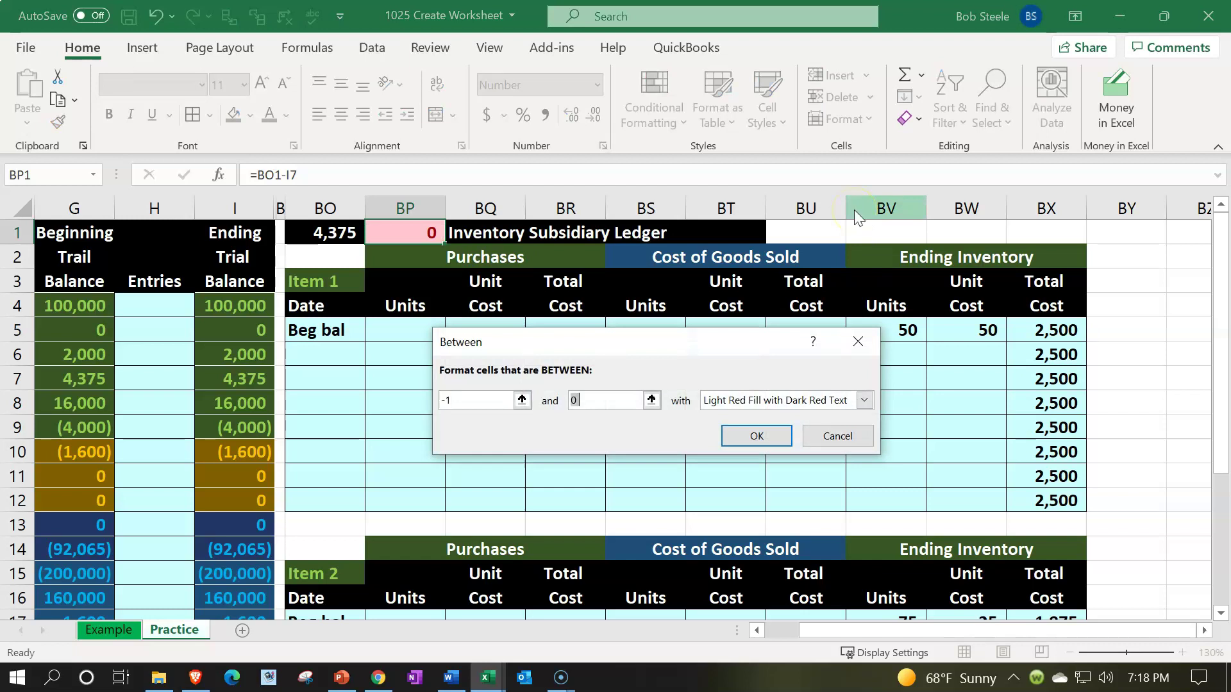
{"action": "type", "text": "1"}
{"action": "key", "text": "Tab"}
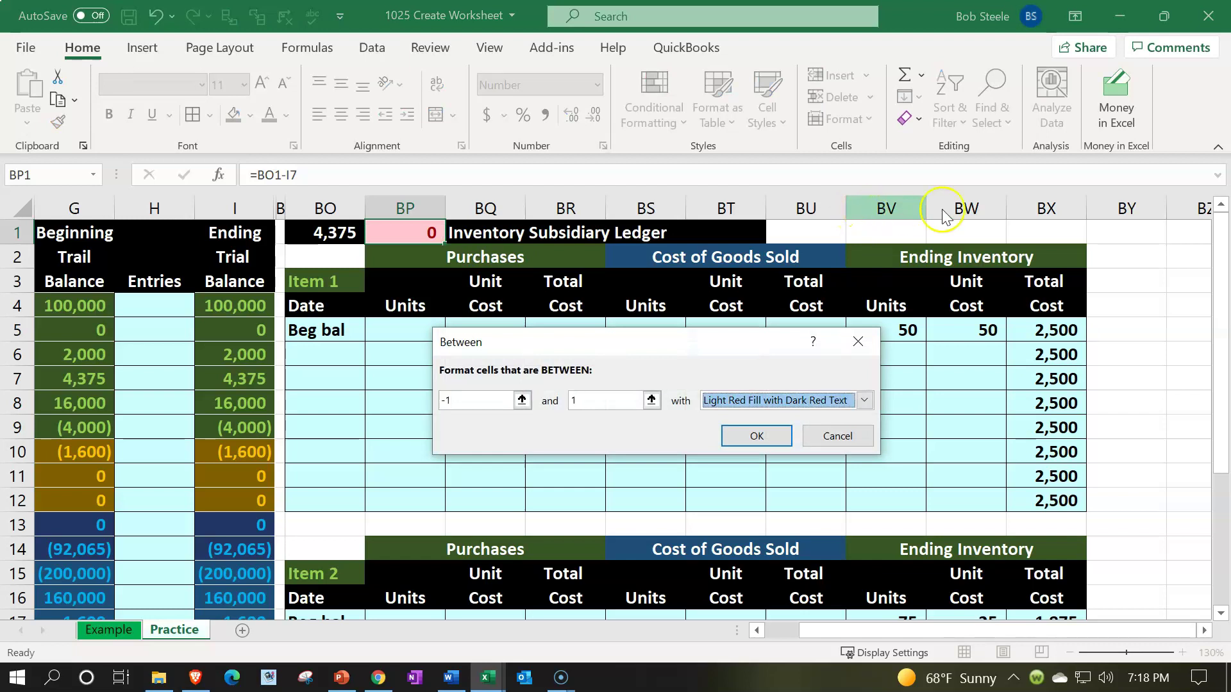
{"action": "left_click", "coordinate": [867, 403]}
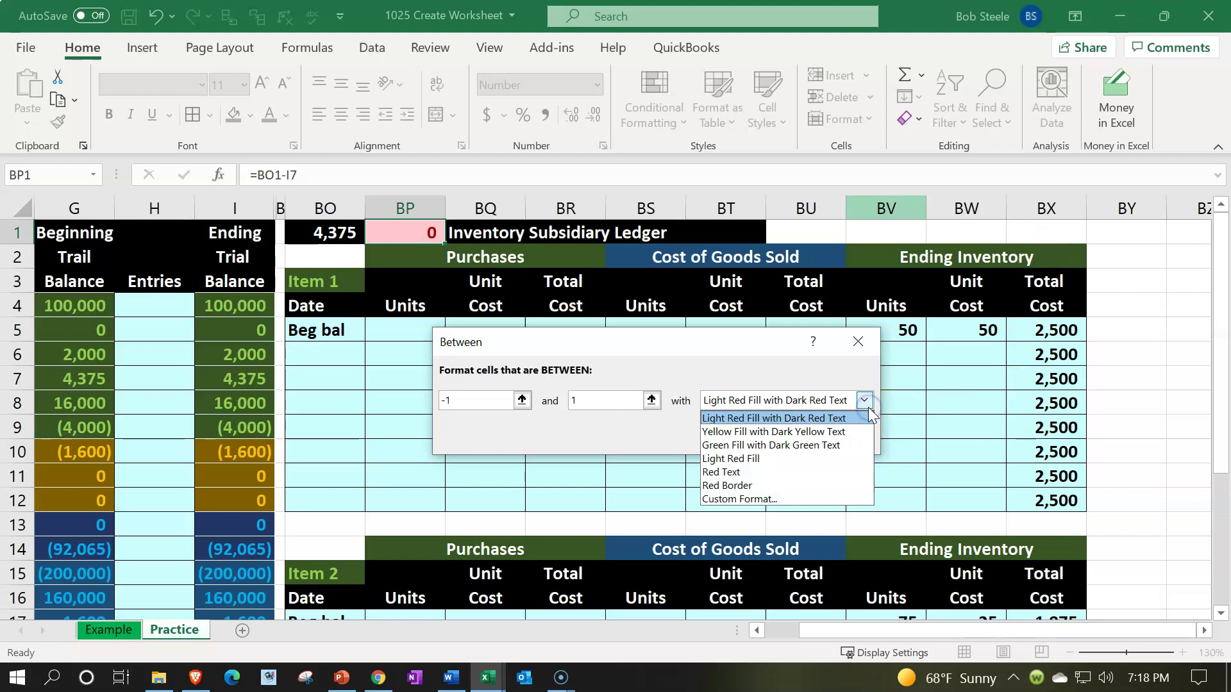
{"action": "left_click", "coordinate": [815, 445]}
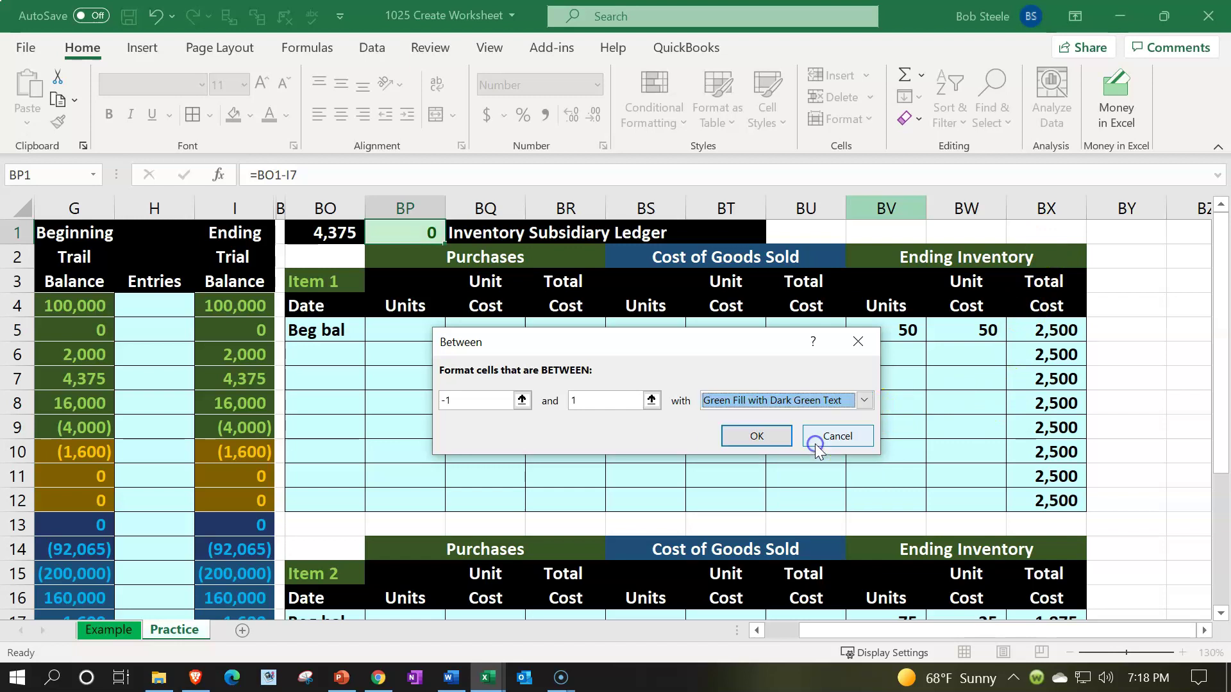
{"action": "left_click", "coordinate": [778, 436]}
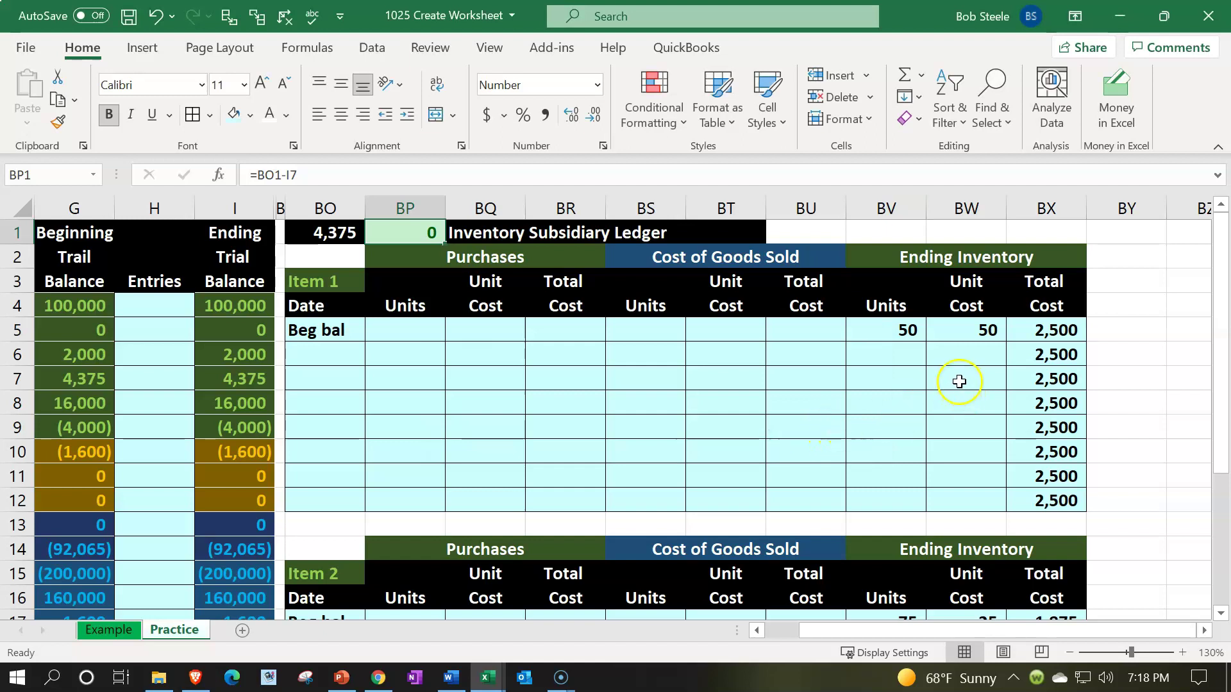
Test the BP1 check by setting Item 1's beginning balance units in BV5 to 60, and restore them to 50
{"action": "left_click", "coordinate": [949, 361]}
{"action": "type", "text": "5"}
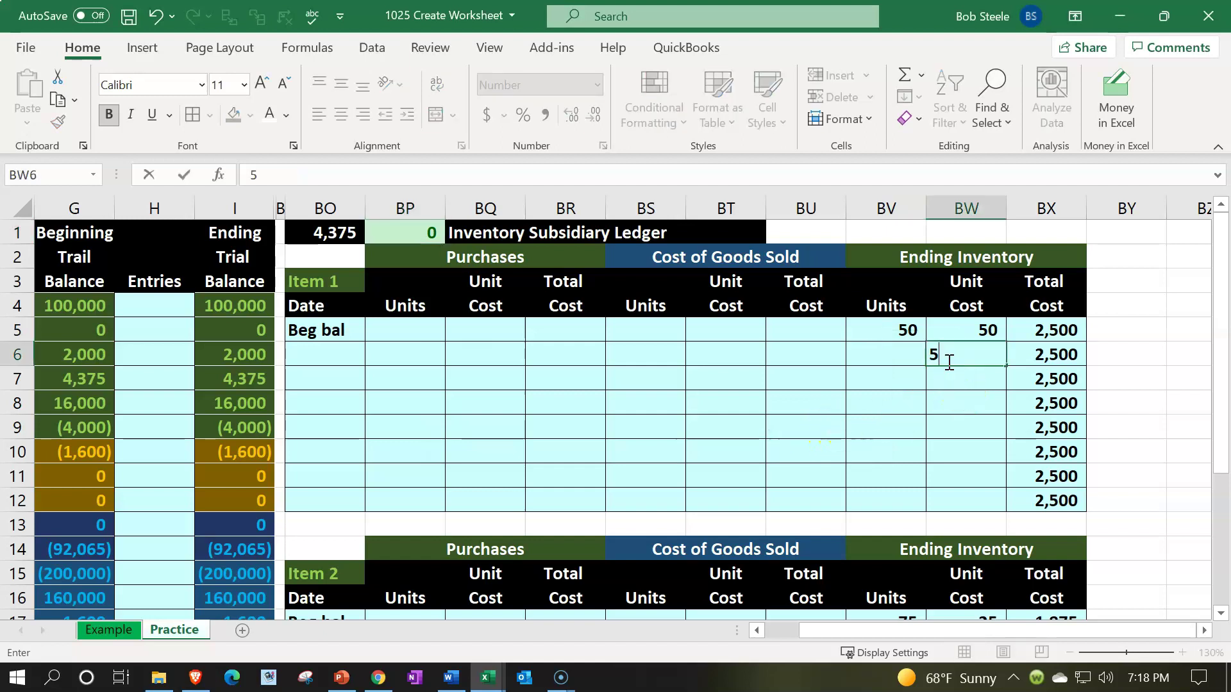
{"action": "key", "text": "BackSpace"}
{"action": "key", "text": "Right"}
{"action": "key", "text": "Up"}
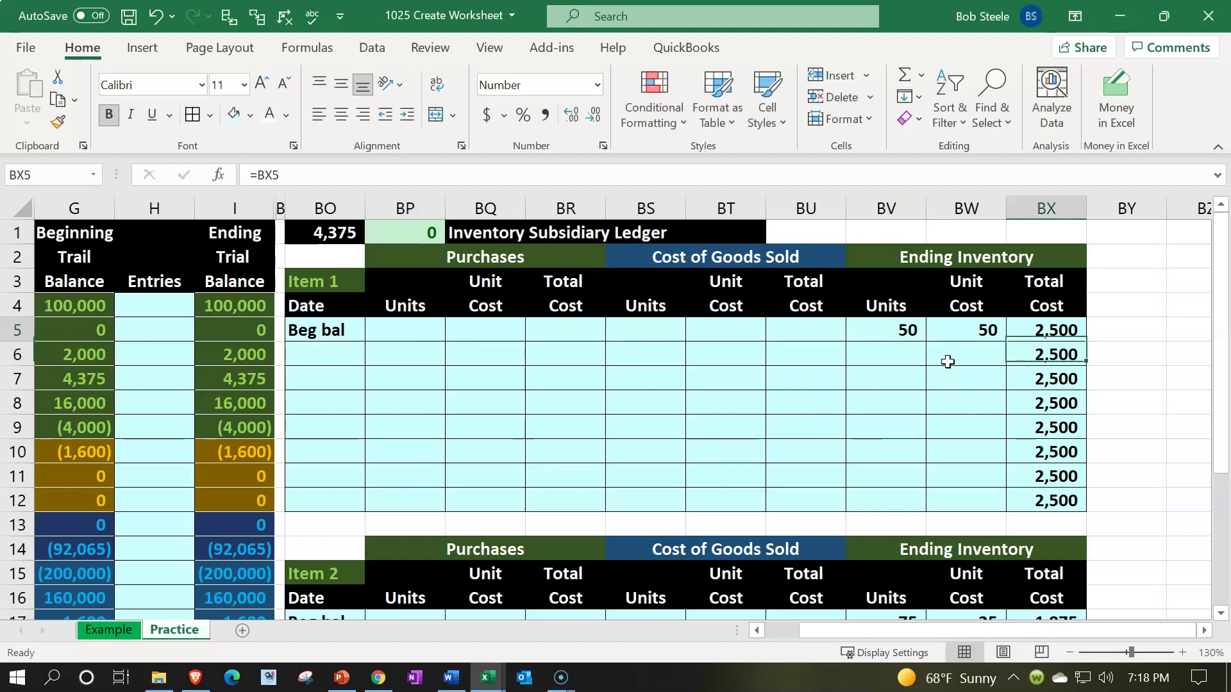
{"action": "key", "text": "Left"}
{"action": "key", "text": "Left"}
{"action": "type", "text": "60"}
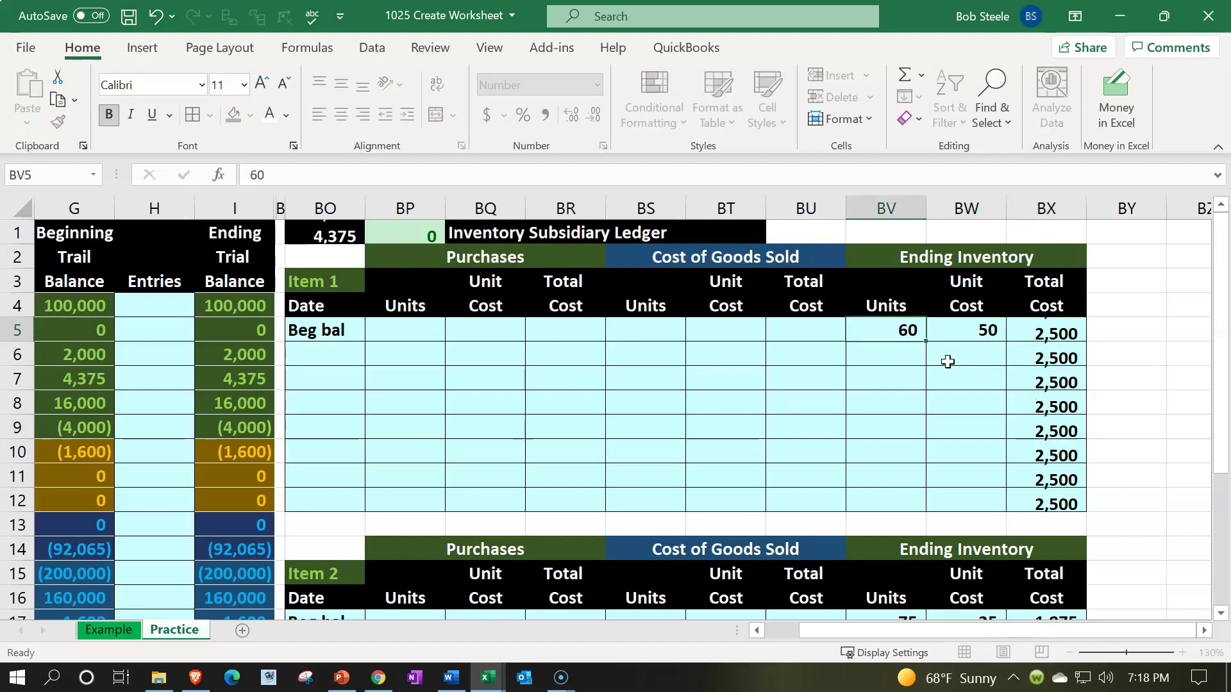
{"action": "key", "text": "Return"}
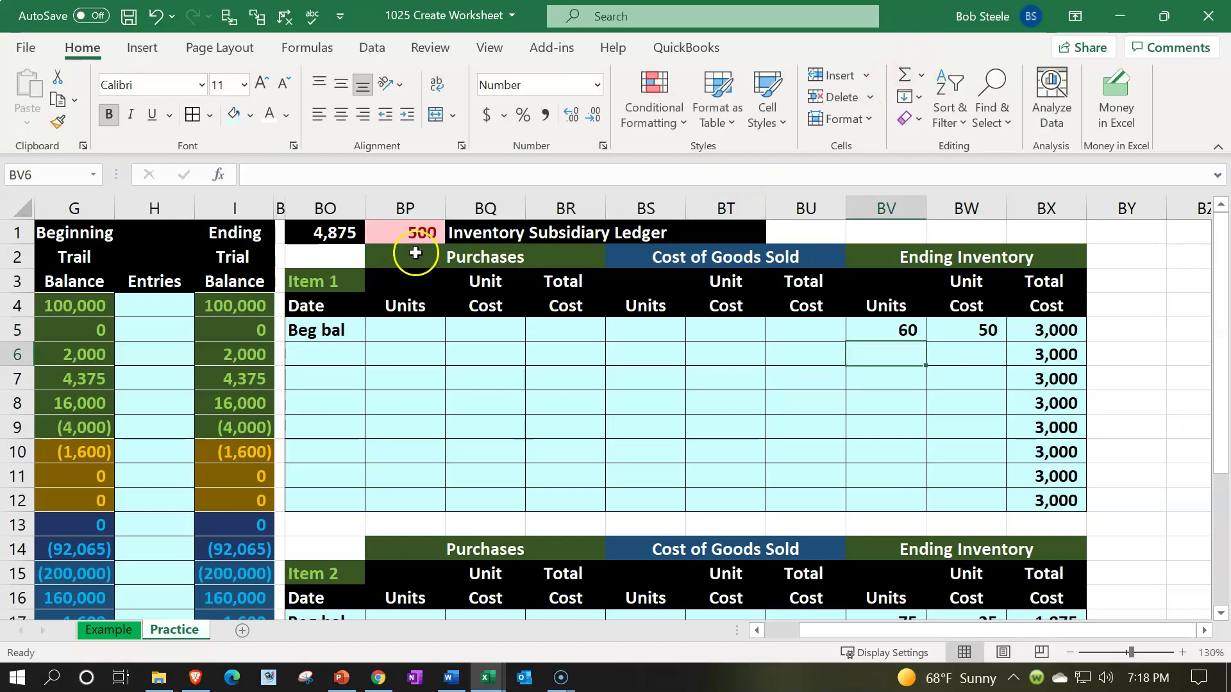
{"action": "left_click", "coordinate": [908, 328]}
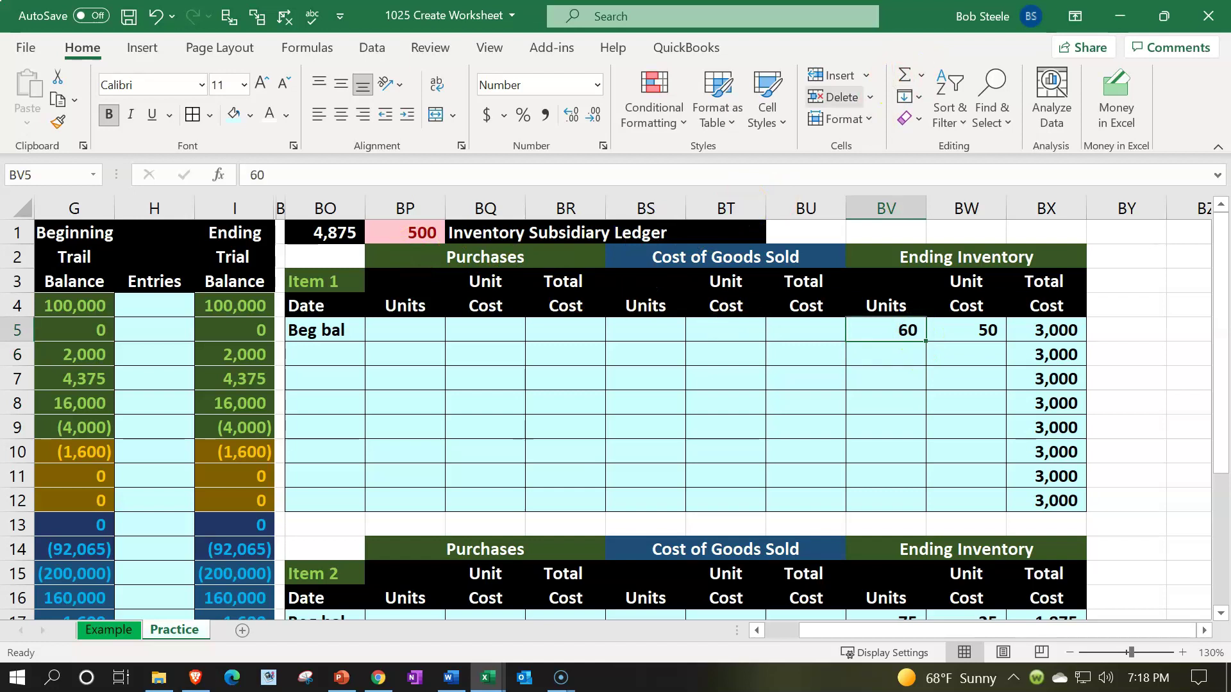
{"action": "type", "text": "50"}
{"action": "key", "text": "Return"}
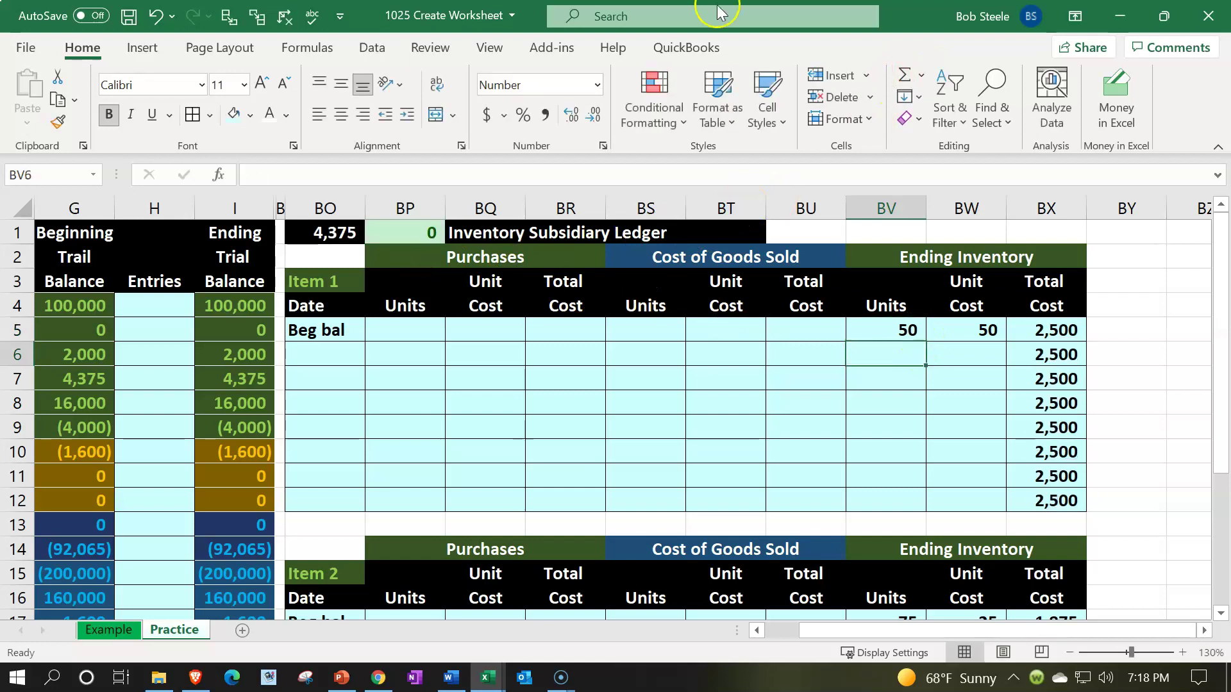
Test the BP1 check for a shortfall by setting the units in BV5 to 40, and restore them to 50
{"action": "left_click", "coordinate": [886, 334]}
{"action": "type", "text": "40"}
{"action": "key", "text": "Return"}
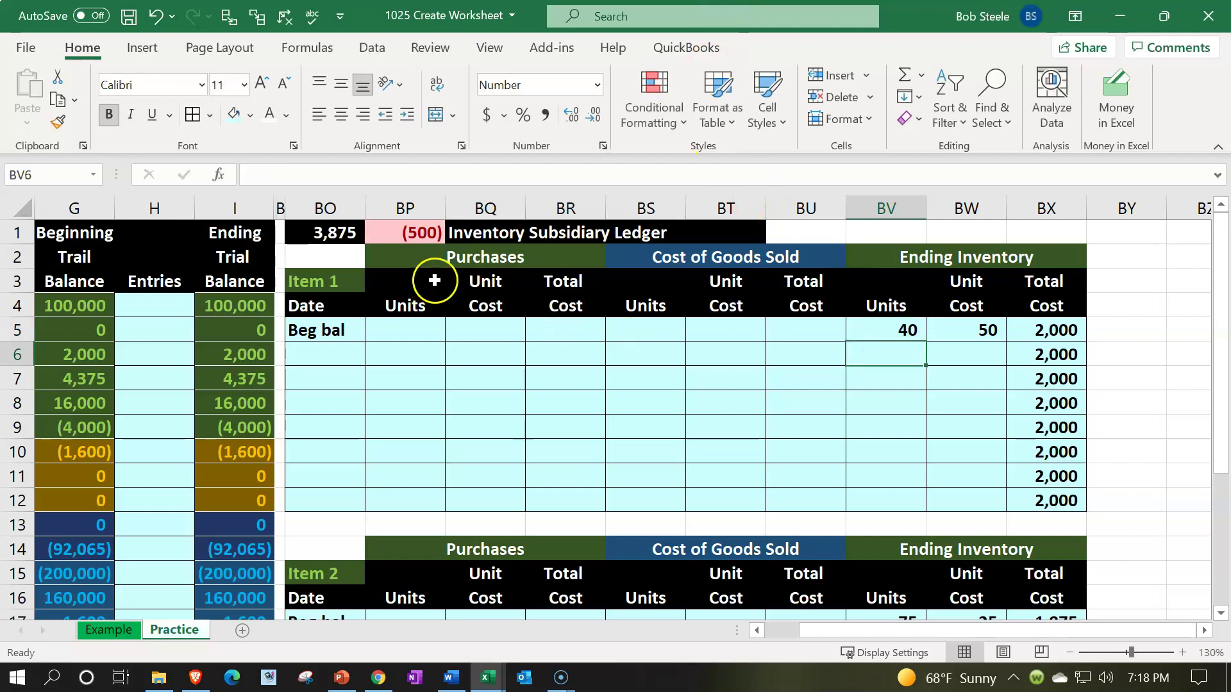
{"action": "left_click", "coordinate": [909, 325]}
{"action": "type", "text": "50"}
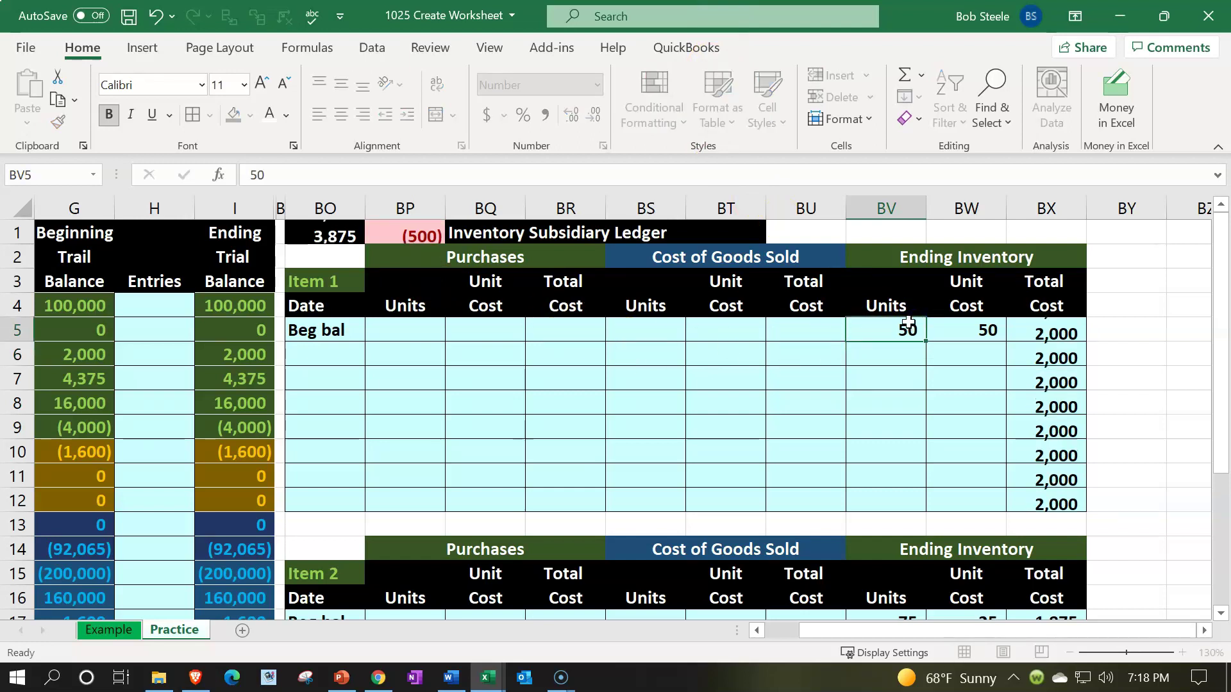
{"action": "key", "text": "Return"}
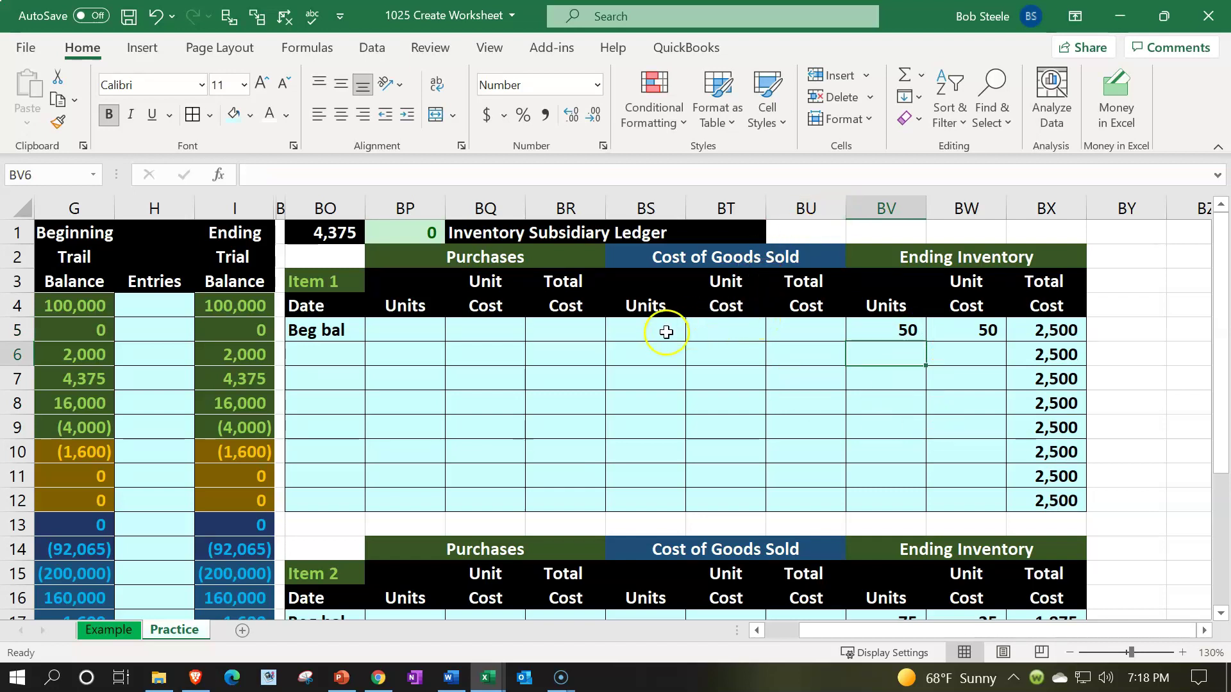
Unhide the columns between I and BO to bring back the general ledger, and return to the trial balance accounts in column F
{"action": "left_click", "coordinate": [757, 633]}
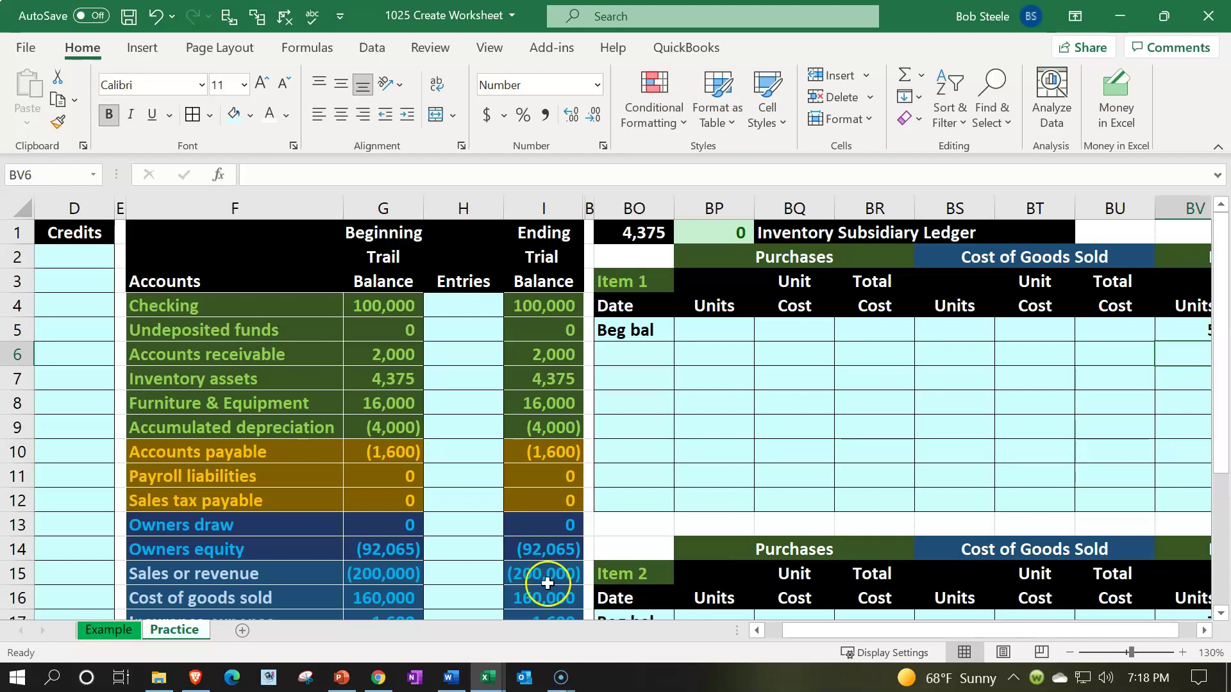
{"action": "left_click", "coordinate": [501, 475]}
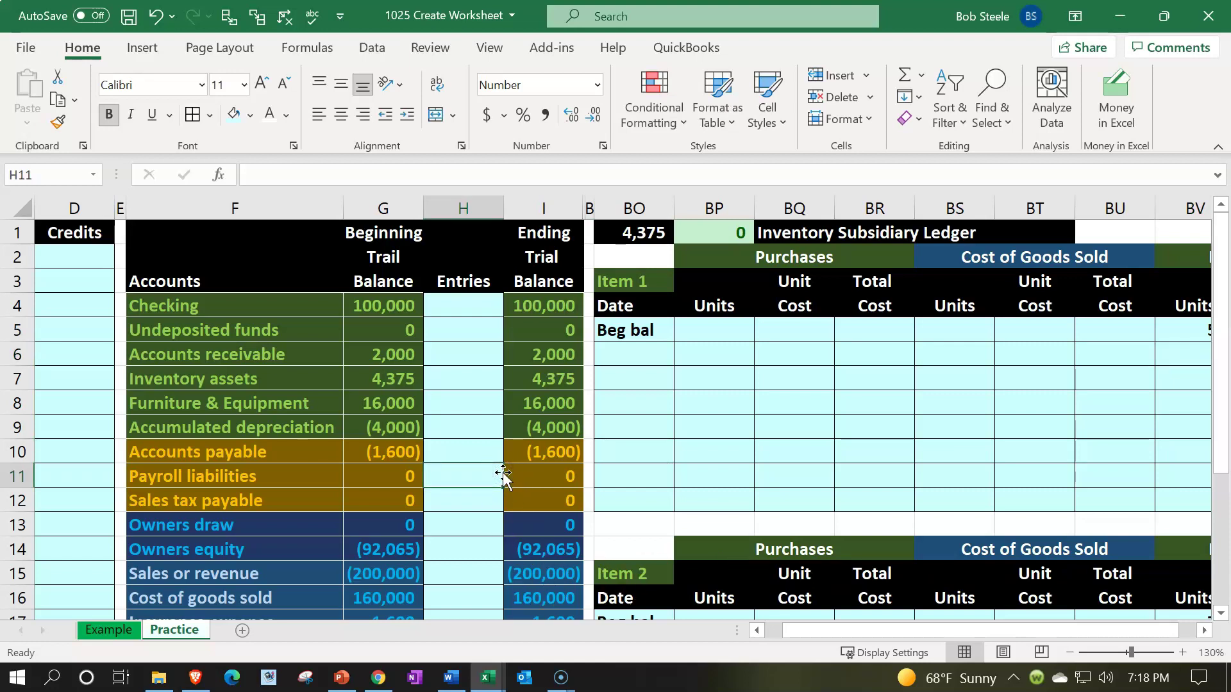
{"action": "key", "text": "Left"}
{"action": "key", "text": "Left"}
{"action": "key", "text": "Left"}
{"action": "key", "text": "Left"}
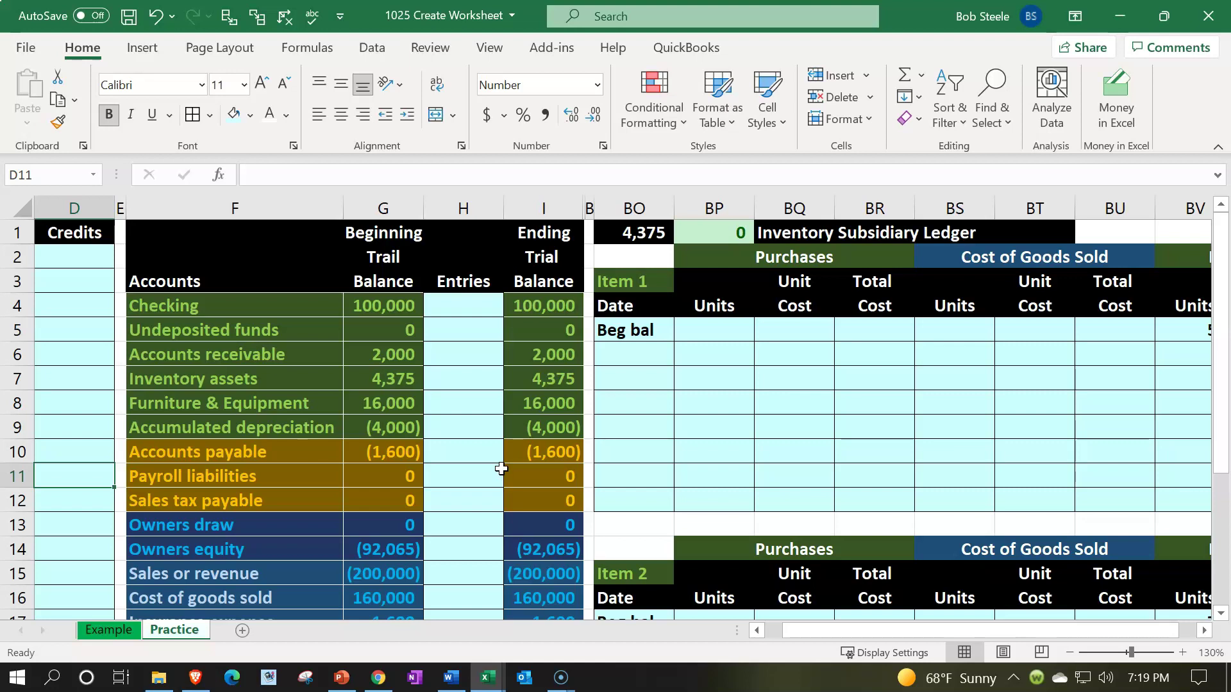
{"action": "left_click", "coordinate": [549, 204]}
{"action": "left_click_drag", "start_coordinate": [549, 207], "coordinate": [621, 206]}
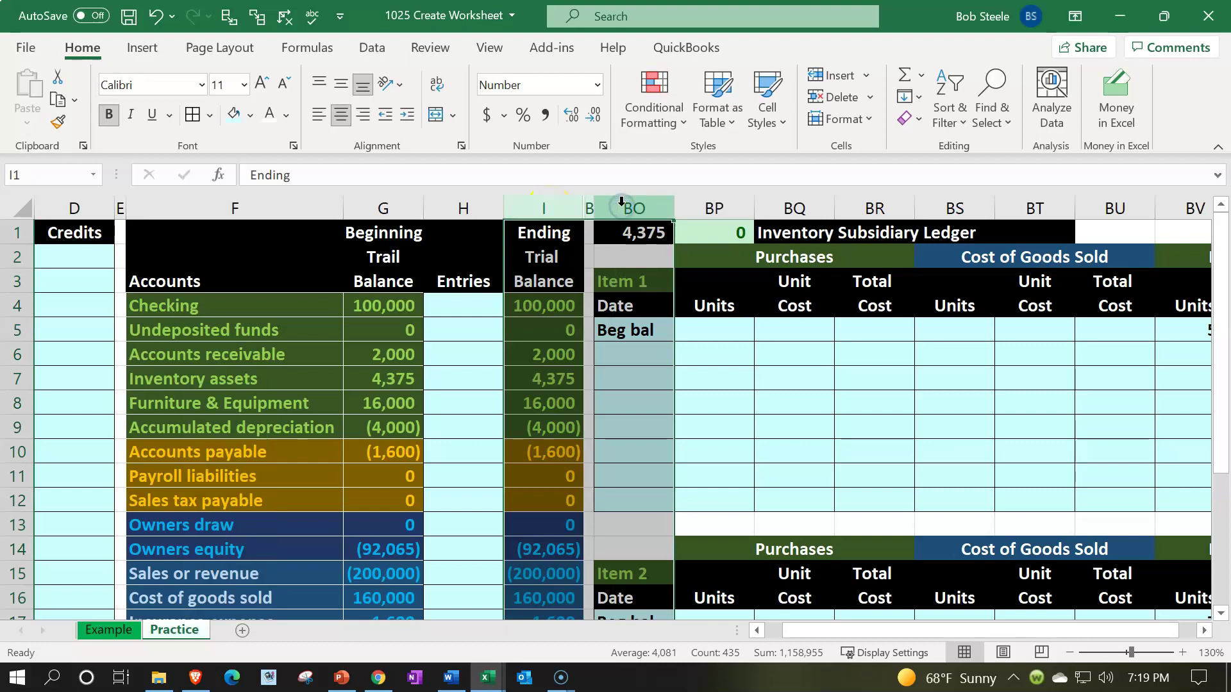
{"action": "right_click", "coordinate": [612, 370]}
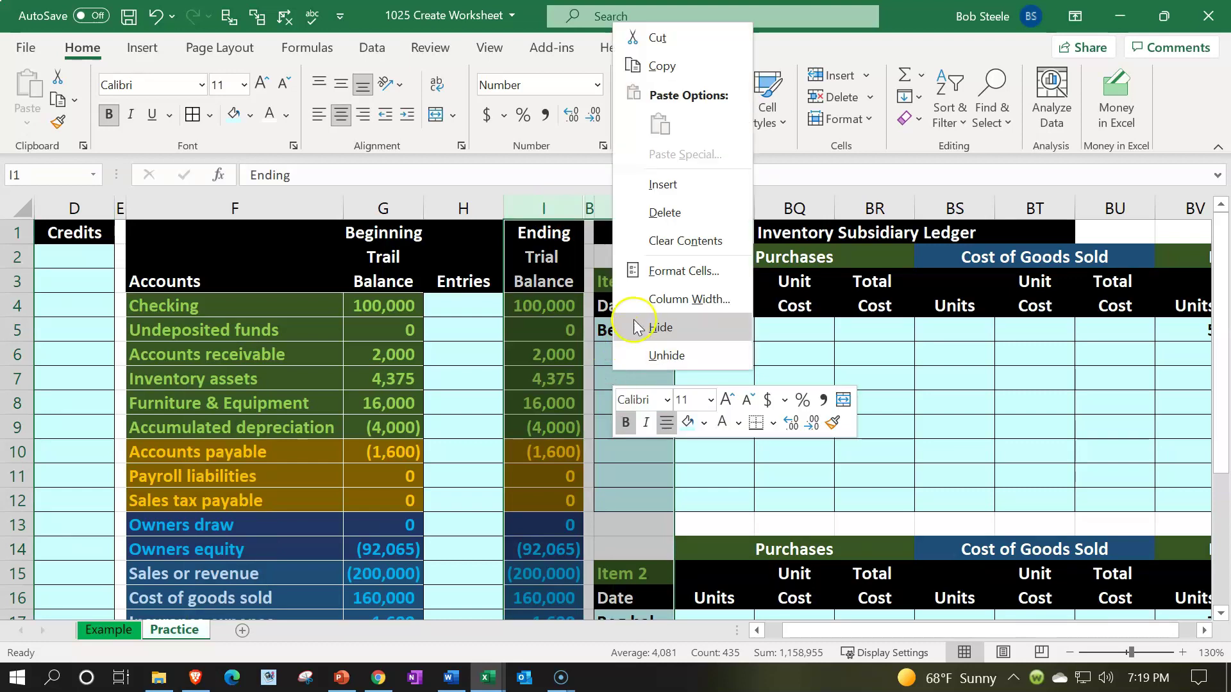
{"action": "left_click", "coordinate": [660, 355]}
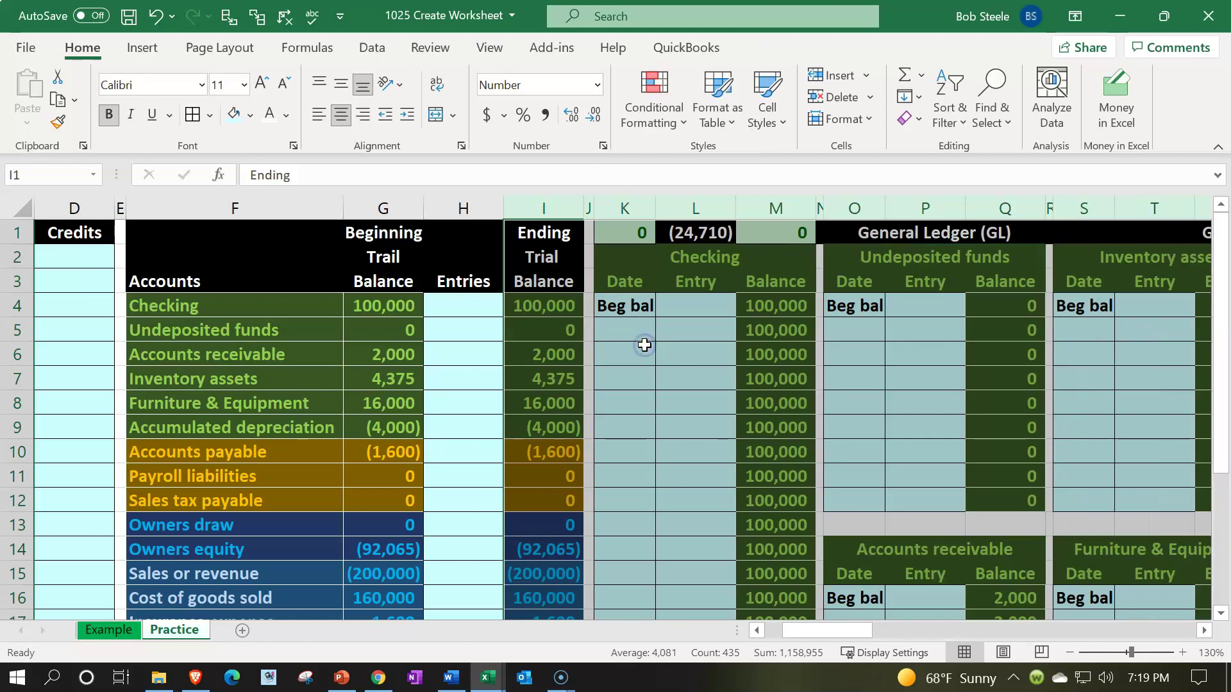
{"action": "left_click", "coordinate": [644, 346]}
{"action": "key", "text": "Left"}
{"action": "key", "text": "Left"}
{"action": "key", "text": "Left"}
{"action": "key", "text": "Left"}
{"action": "key", "text": "Left"}
{"action": "key", "text": "Left"}
{"action": "key", "text": "Left"}
{"action": "key", "text": "Left"}
{"action": "key", "text": "Left"}
{"action": "key", "text": "Left"}
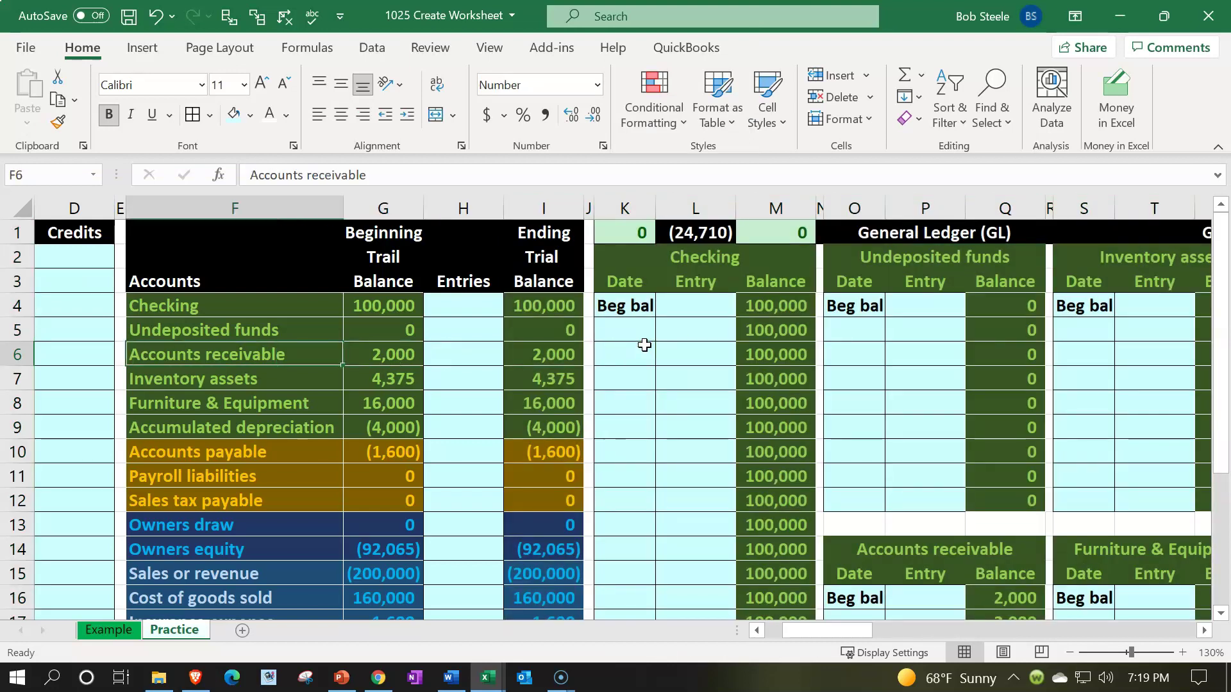